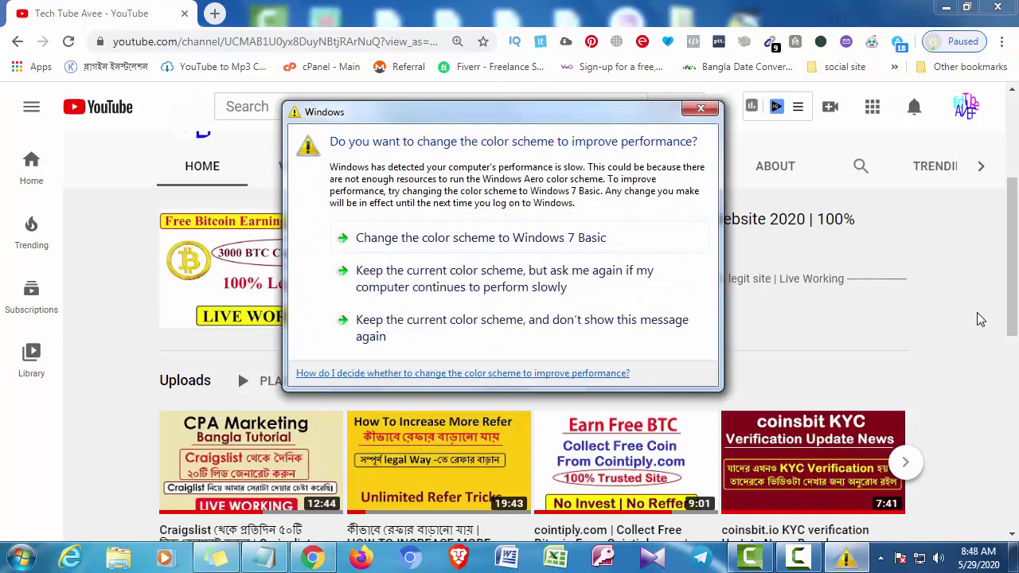
Dismiss the Windows color scheme prompt without choosing an option
left_click(704, 114)
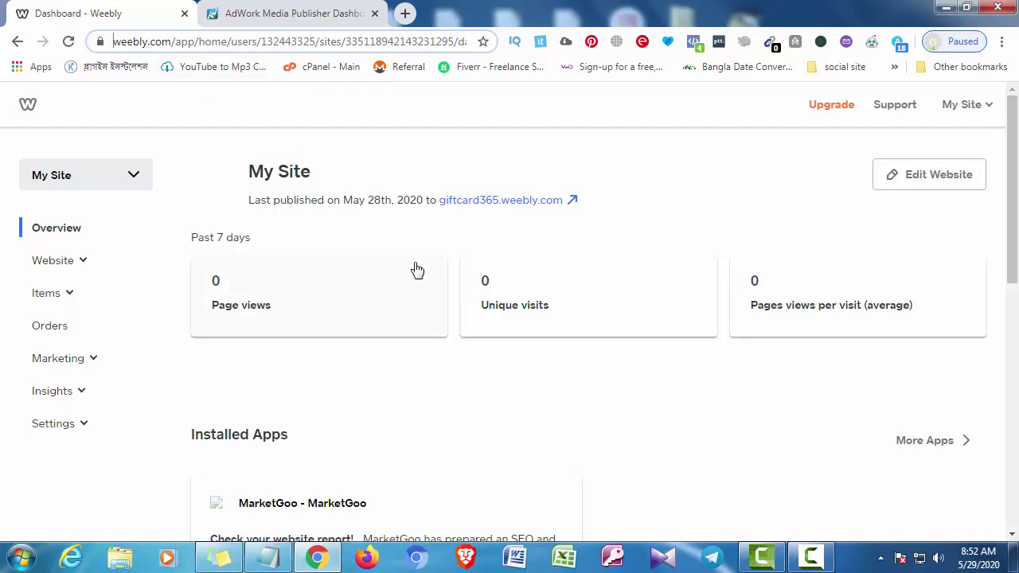
key("ctrl+shift+n")
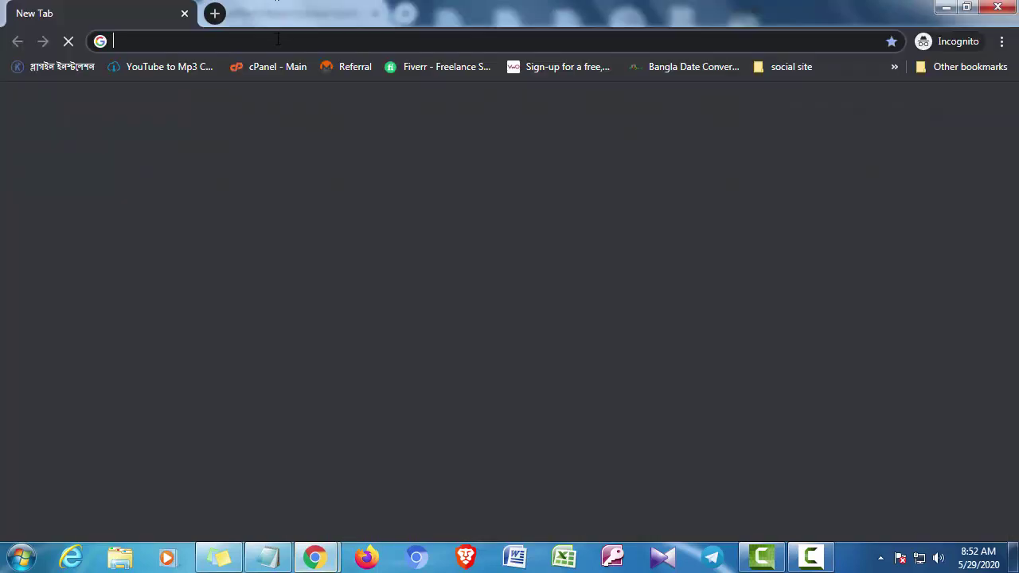
type("https://www.weebly.com/")
key("Return")
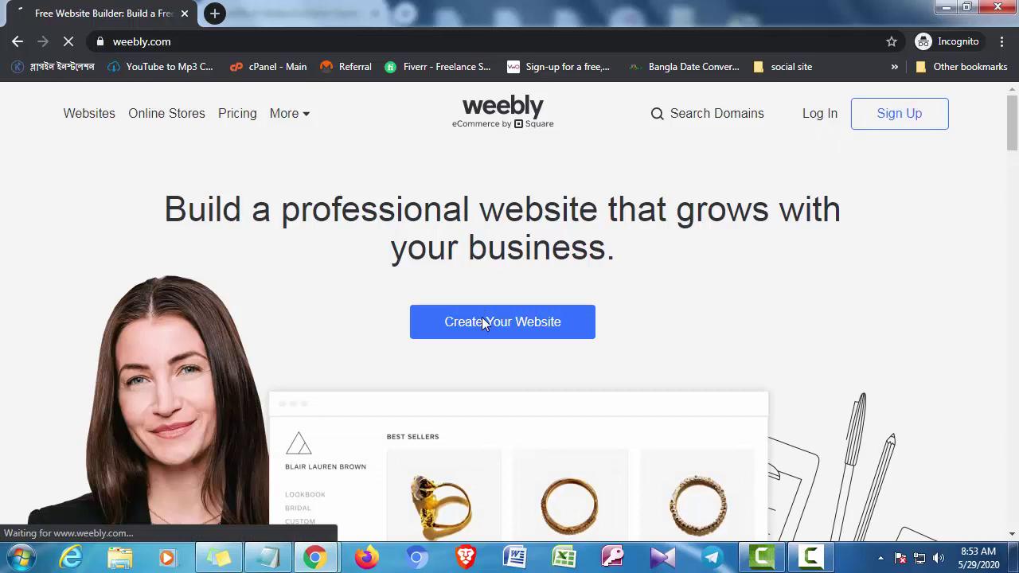
left_click(906, 119)
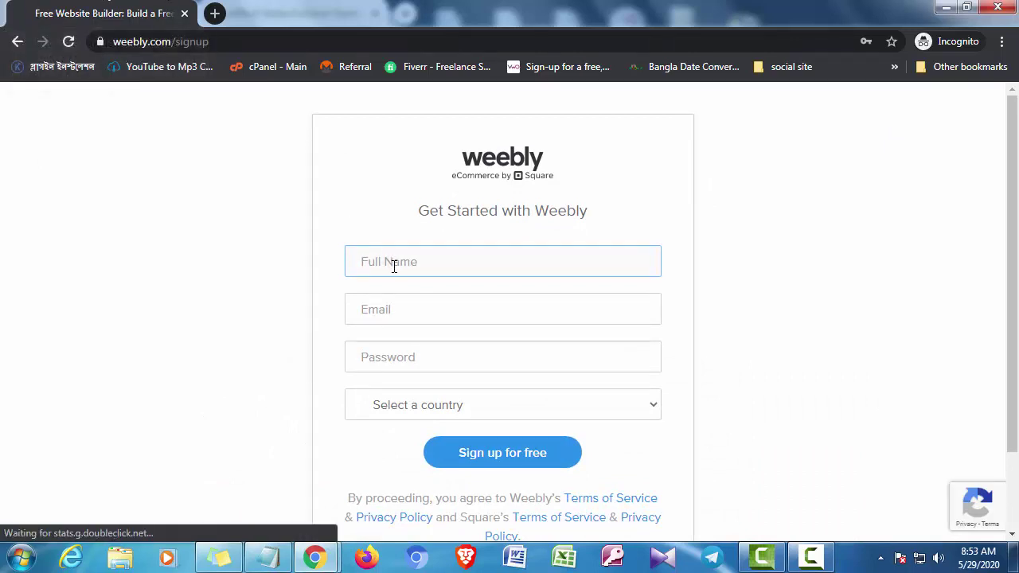
Set the country in the sign-up form to Bangladesh
left_click(404, 307)
left_click(300, 317)
left_click(424, 357)
left_click(282, 367)
left_click(470, 409)
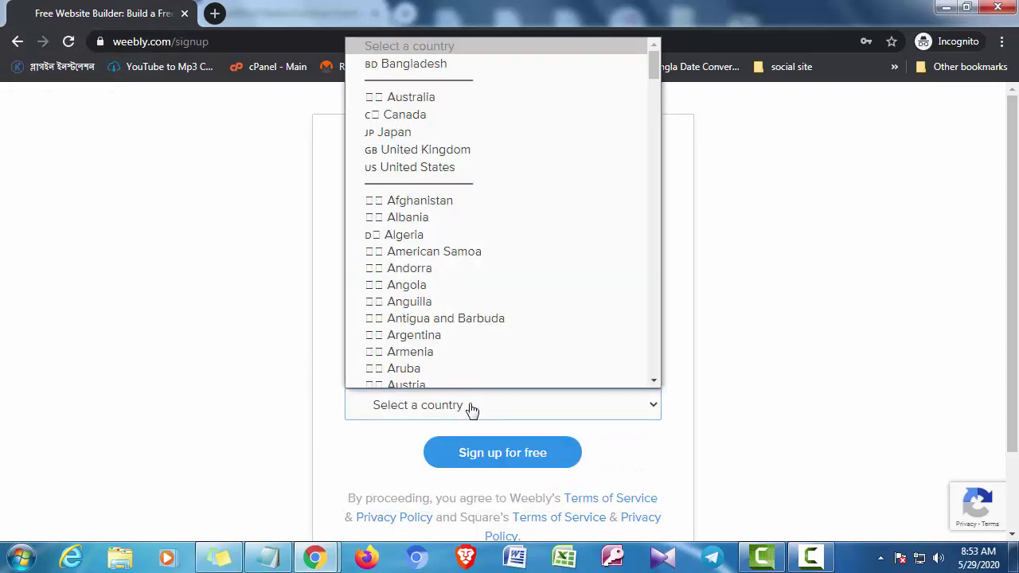
left_click(396, 60)
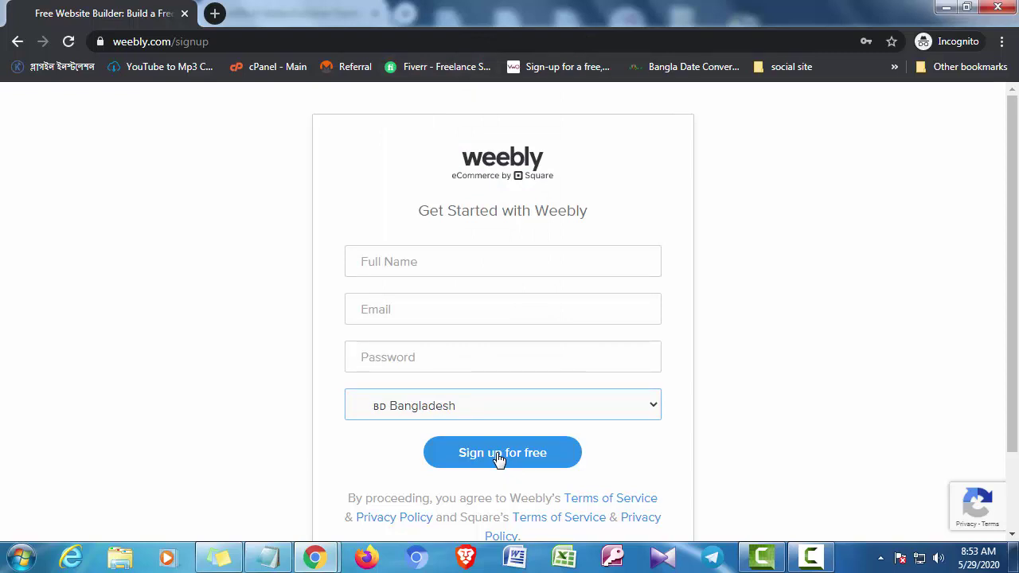
Copy the email address in cell A28 of active mail address book.xlsx in Excel and paste it into the sign-up form's email field
left_click(385, 309)
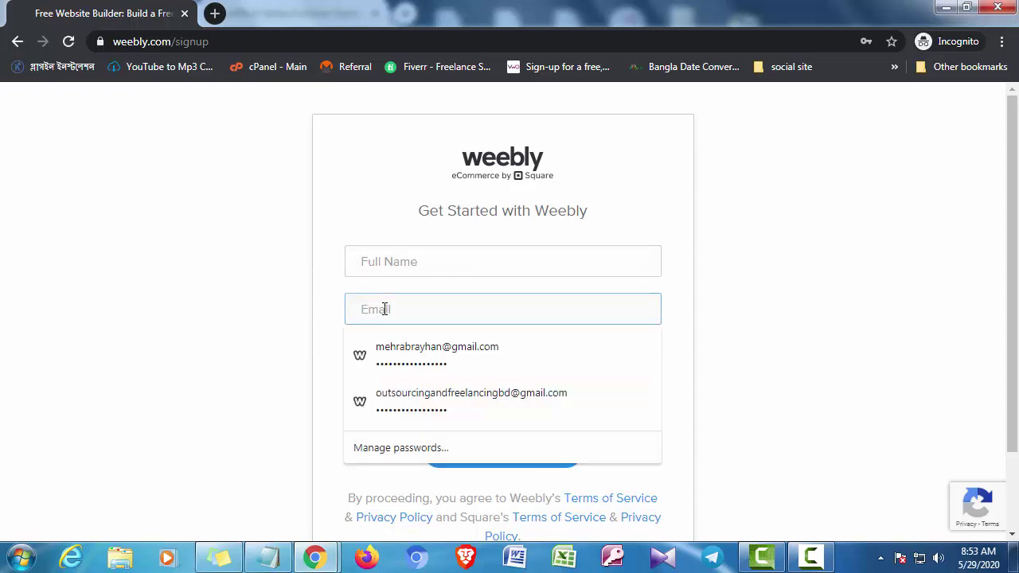
right_click(563, 557)
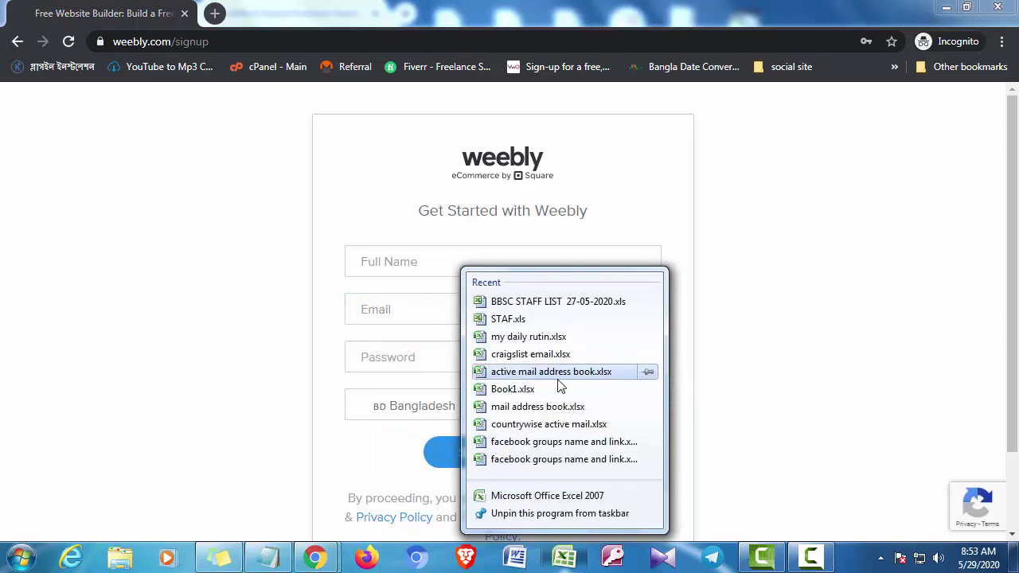
left_click(558, 372)
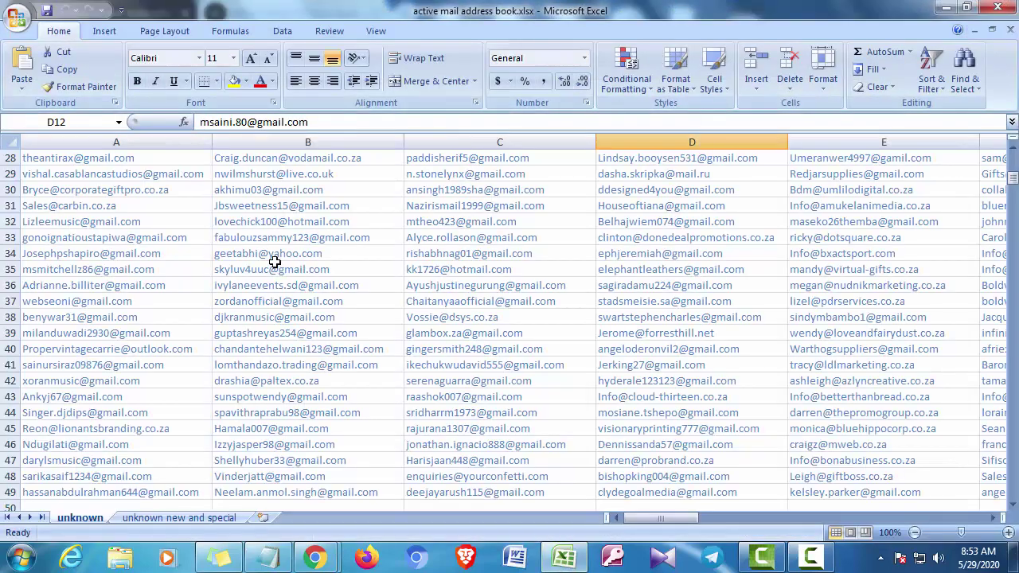
left_click(137, 165)
right_click(161, 158)
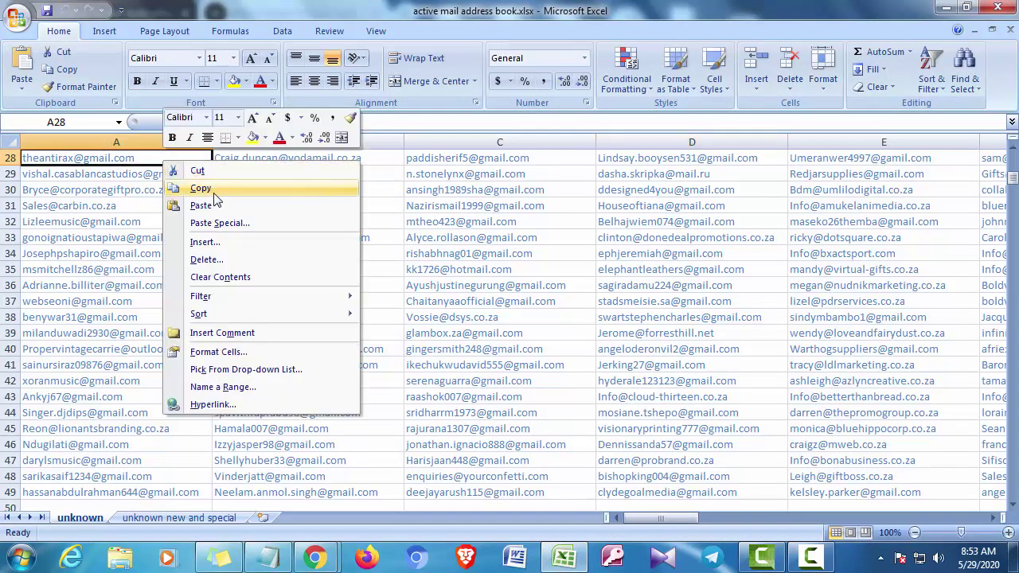
left_click(205, 182)
left_click(945, 7)
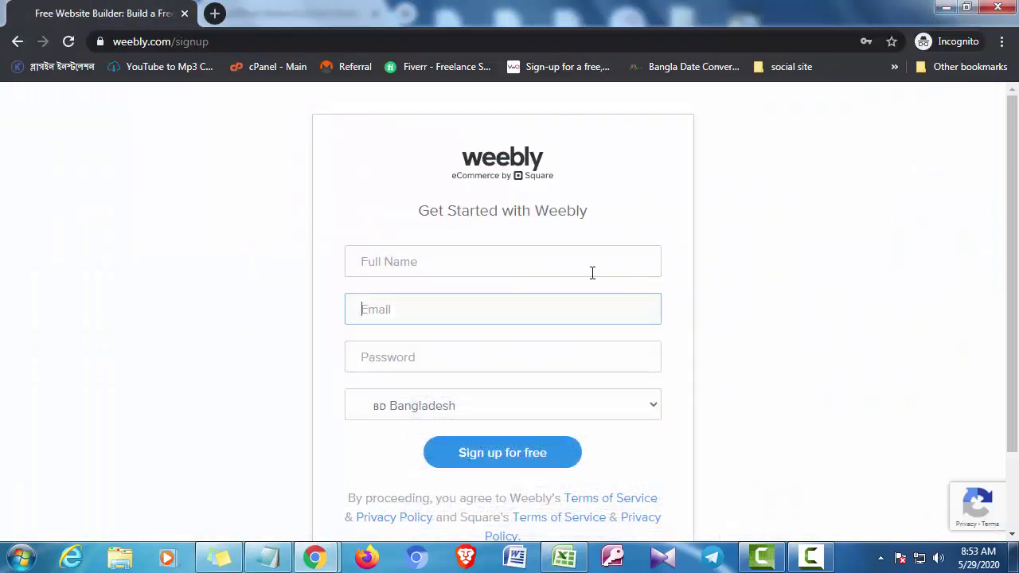
key("ctrl+v")
Enter the full name and account password in the sign-up form, and submit it for a free account
left_click(458, 259)
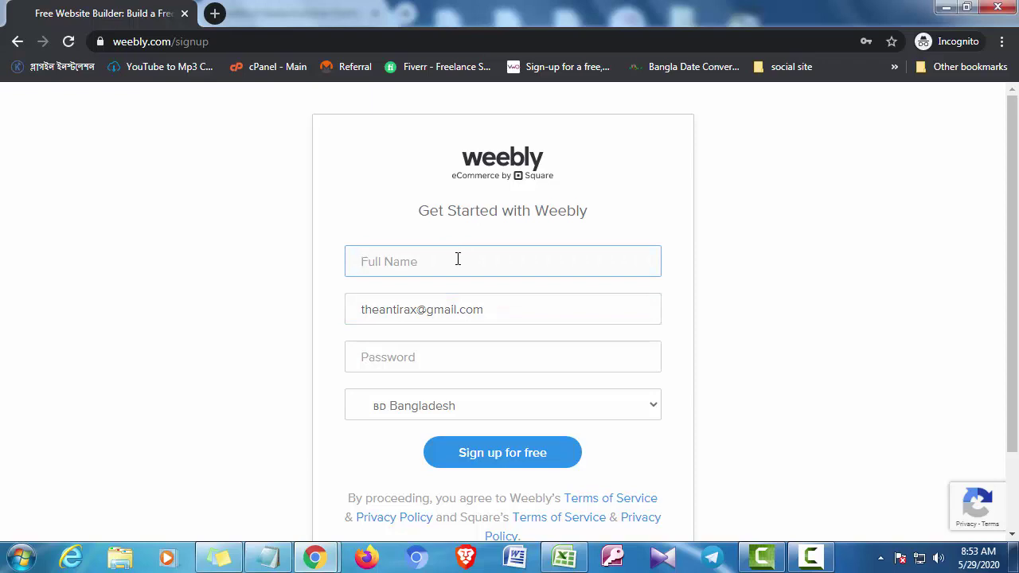
type("ad")
left_click(427, 358)
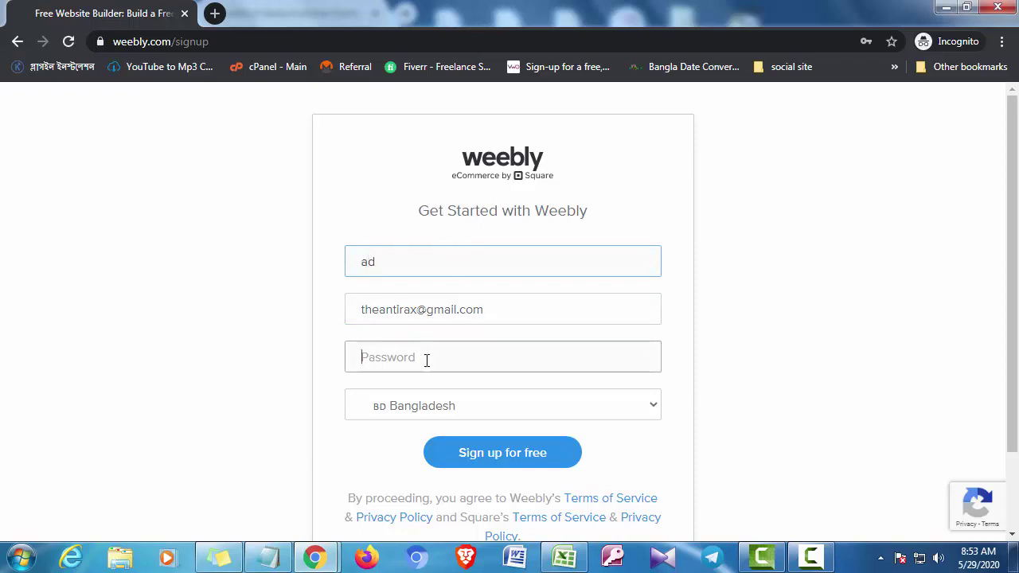
type("••")
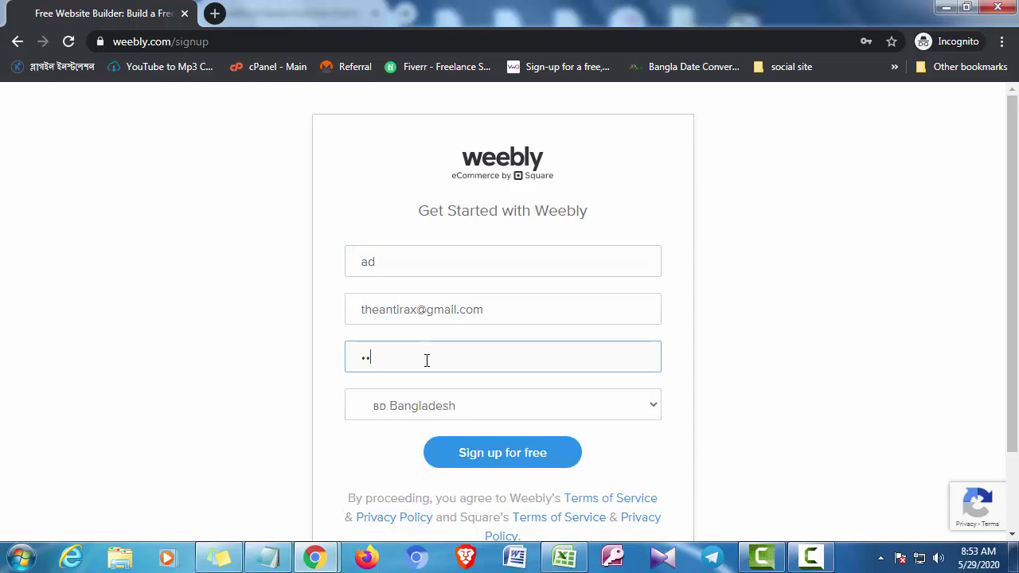
type("••••")
left_click(500, 454)
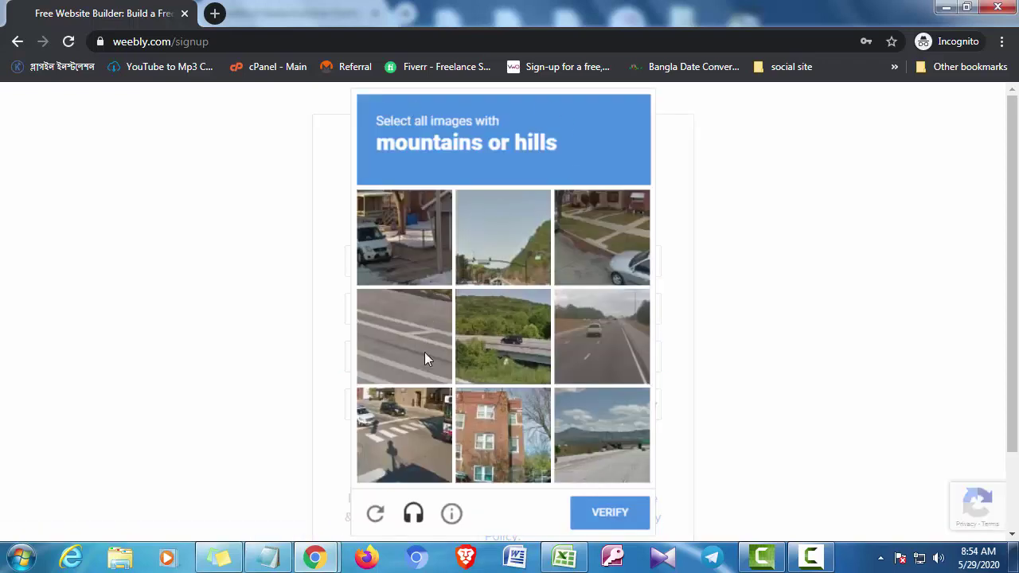
Complete the image check by selecting the pictures with mountains or hills and verifying the selection
left_click(509, 337)
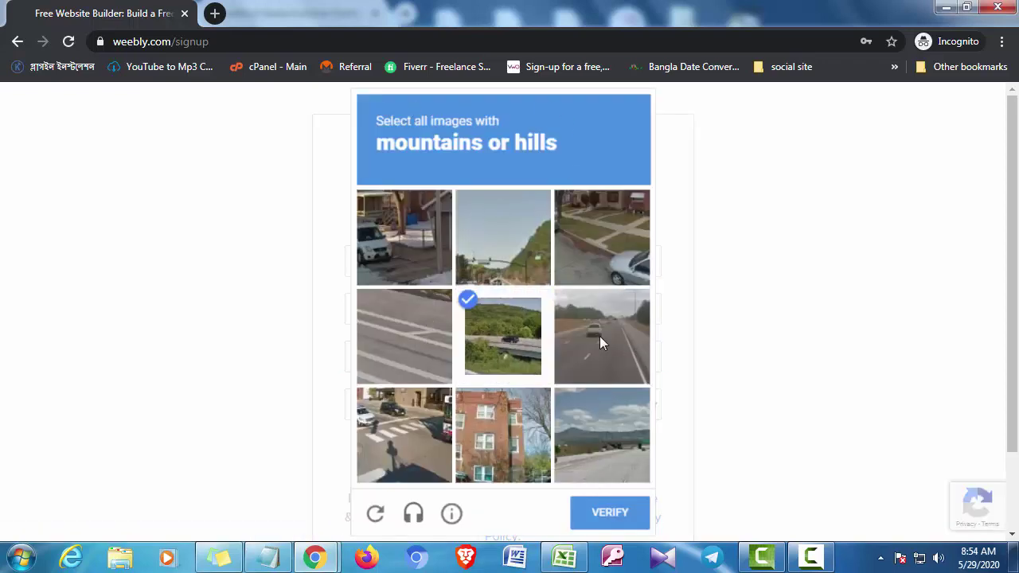
left_click(601, 337)
left_click(601, 430)
left_click(603, 512)
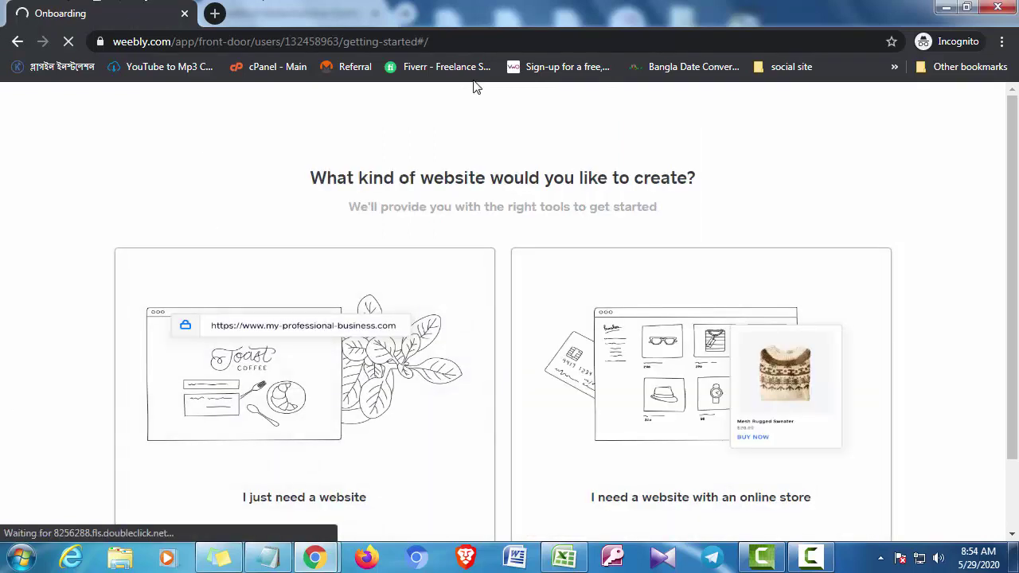
left_click(580, 562)
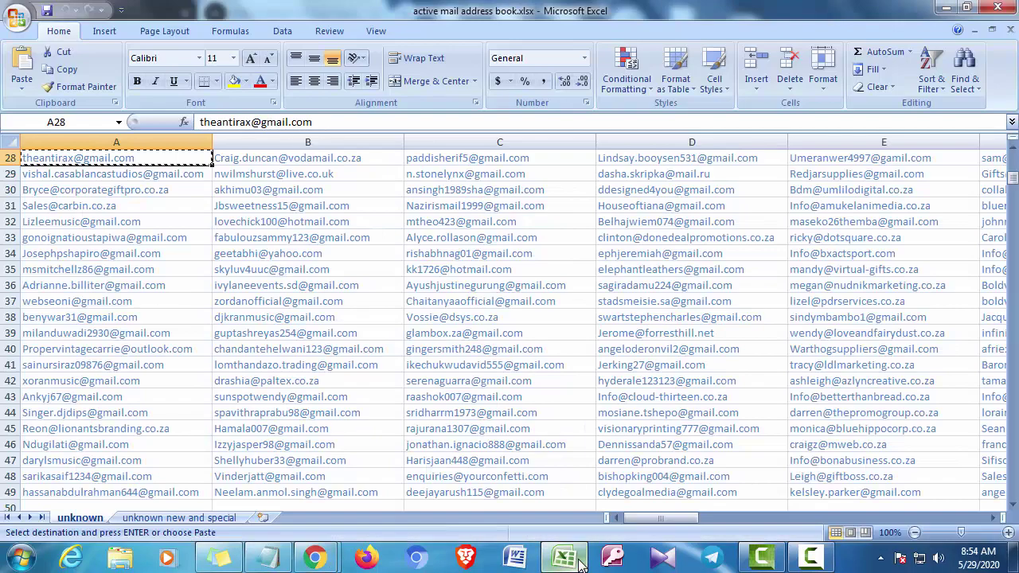
left_click(579, 562)
Choose "I just need a website" as the kind of website to create
scroll(282, 305, "down", 1)
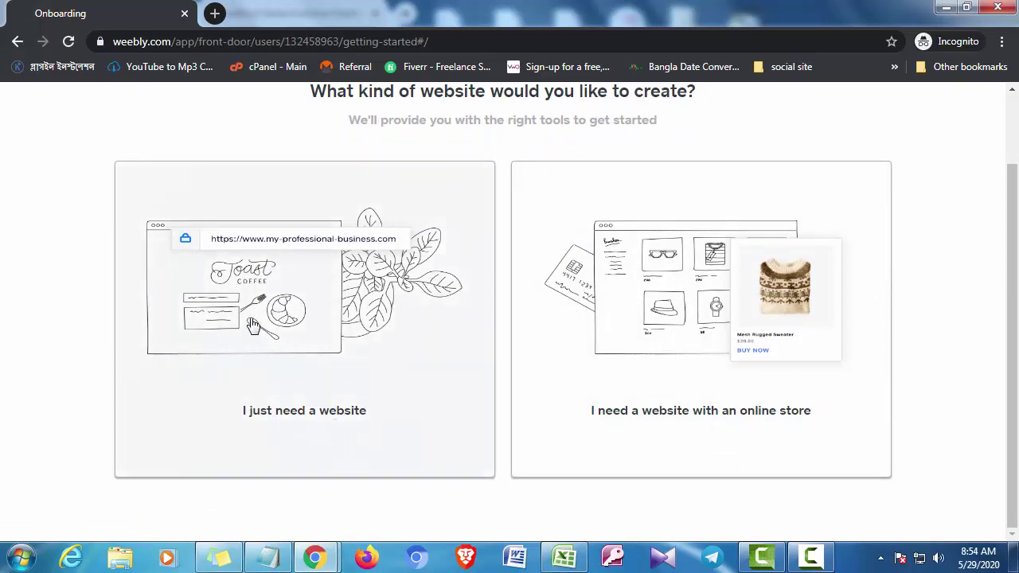
scroll(723, 212, "up", 2)
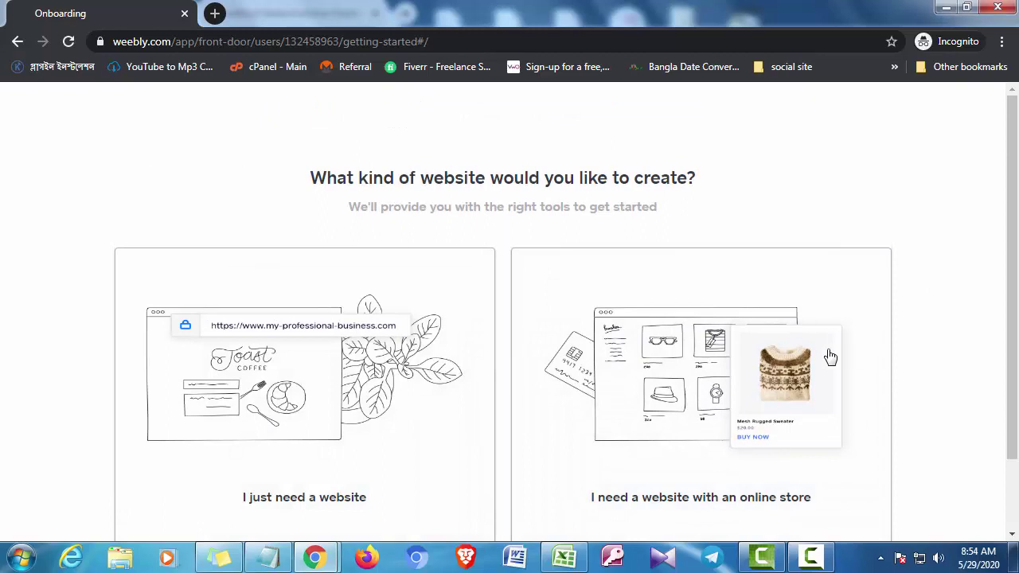
scroll(414, 478, "down", 1)
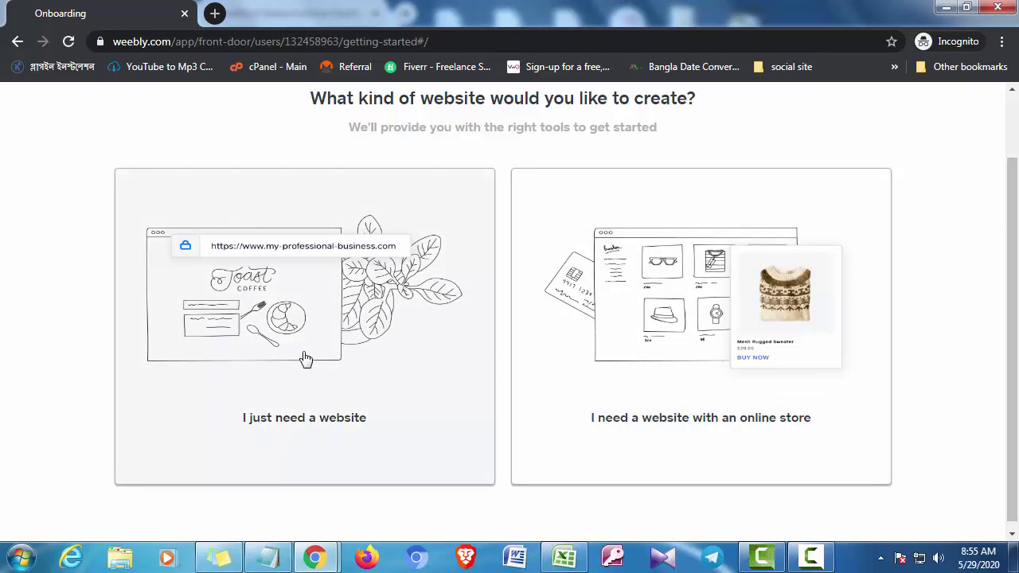
left_click(319, 327)
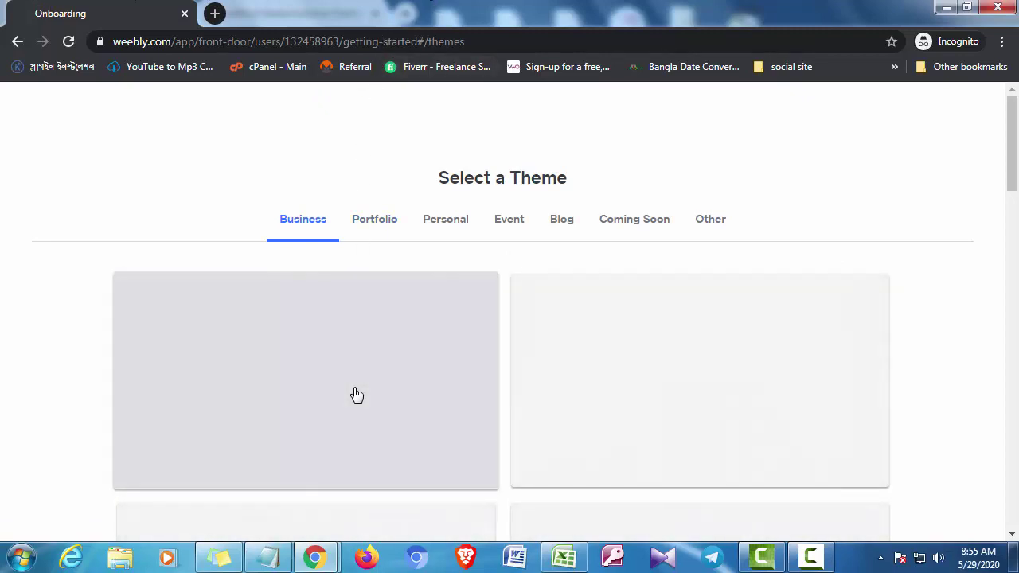
Browse the Business themes and open the preview of the Yoga theme
scroll(319, 418, "down", 2)
scroll(308, 420, "down", 2)
scroll(305, 416, "up", 4)
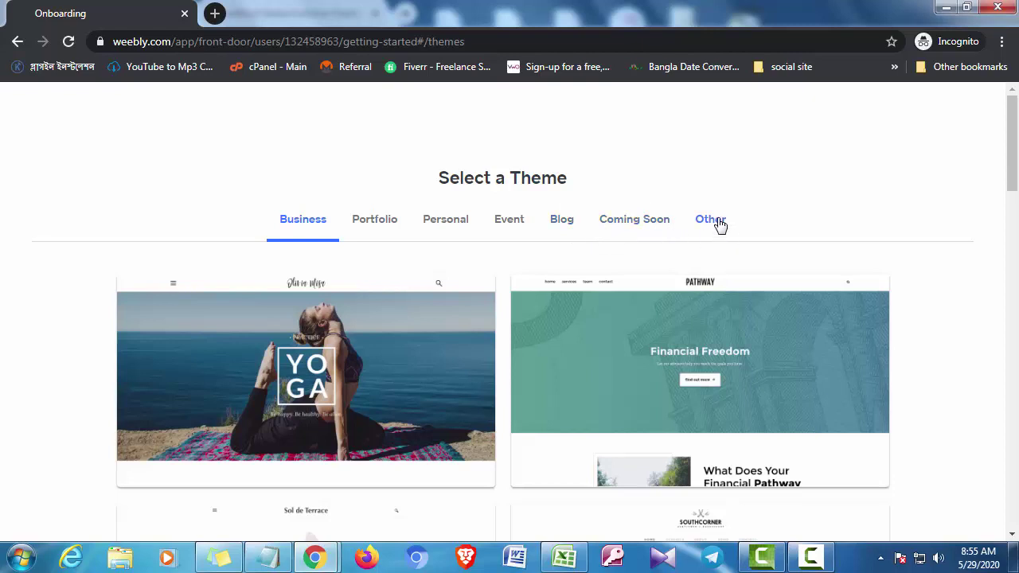
scroll(345, 382, "down", 3)
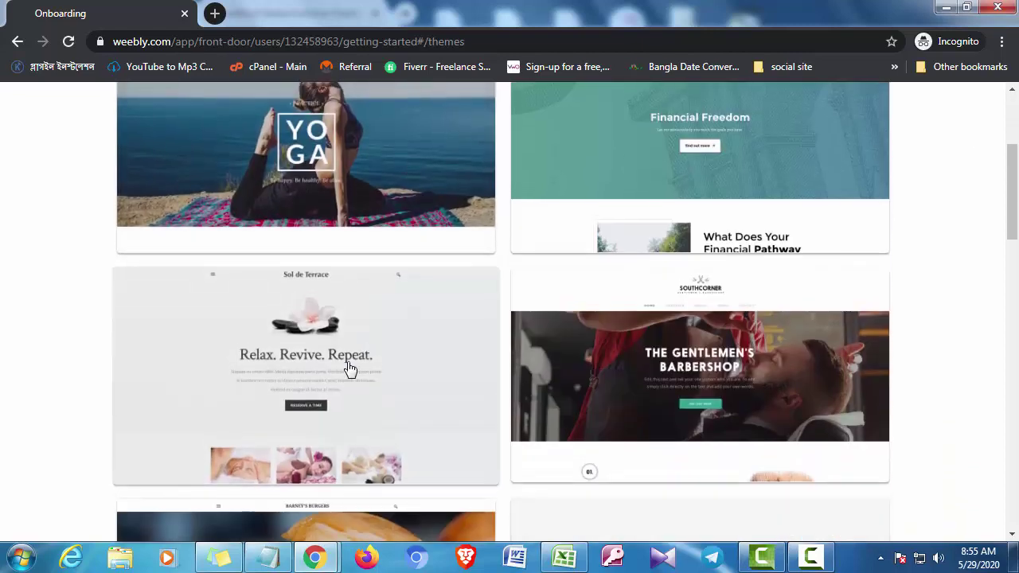
scroll(349, 369, "up", 2)
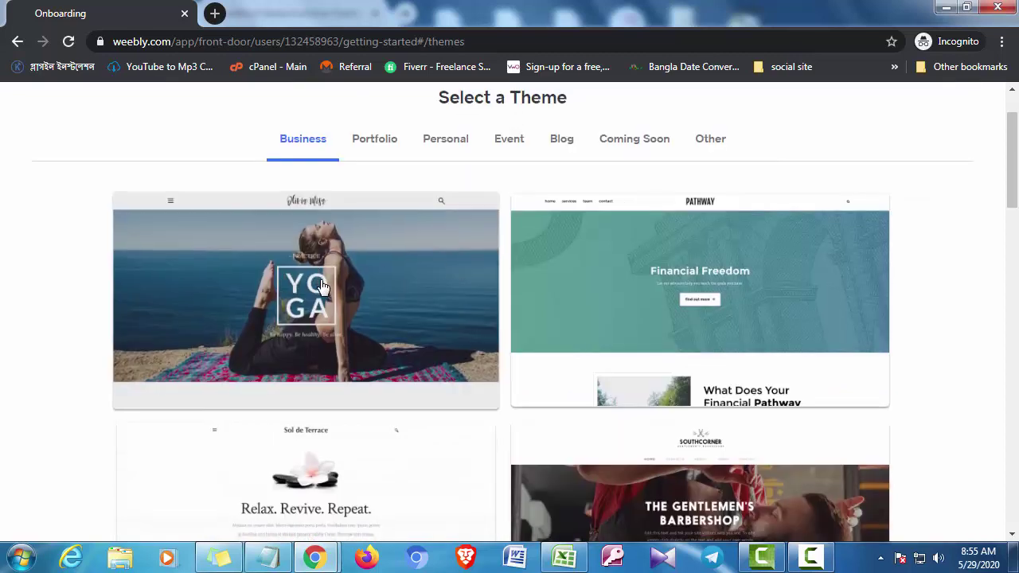
scroll(321, 288, "down", 3)
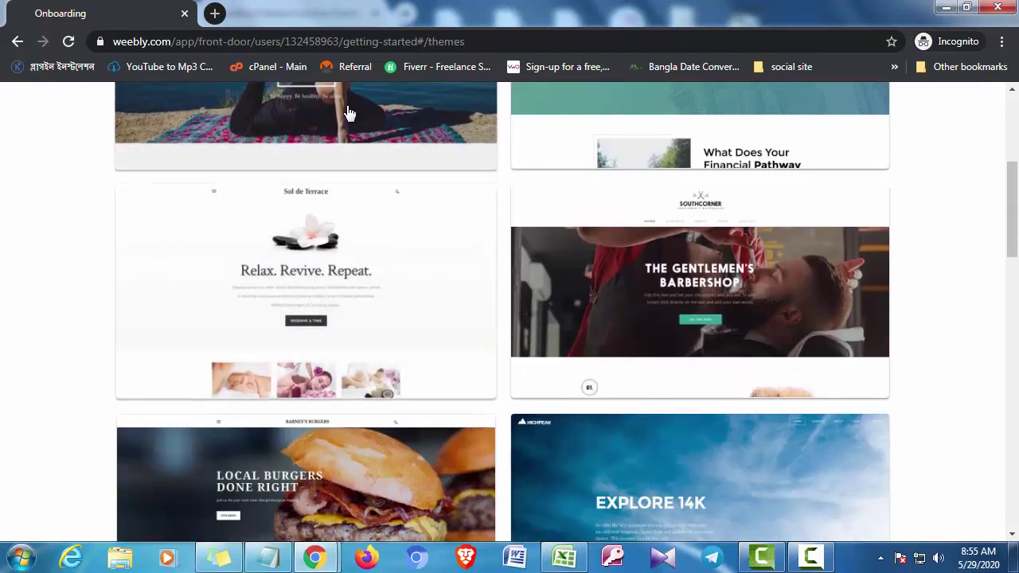
scroll(357, 313, "down", 3)
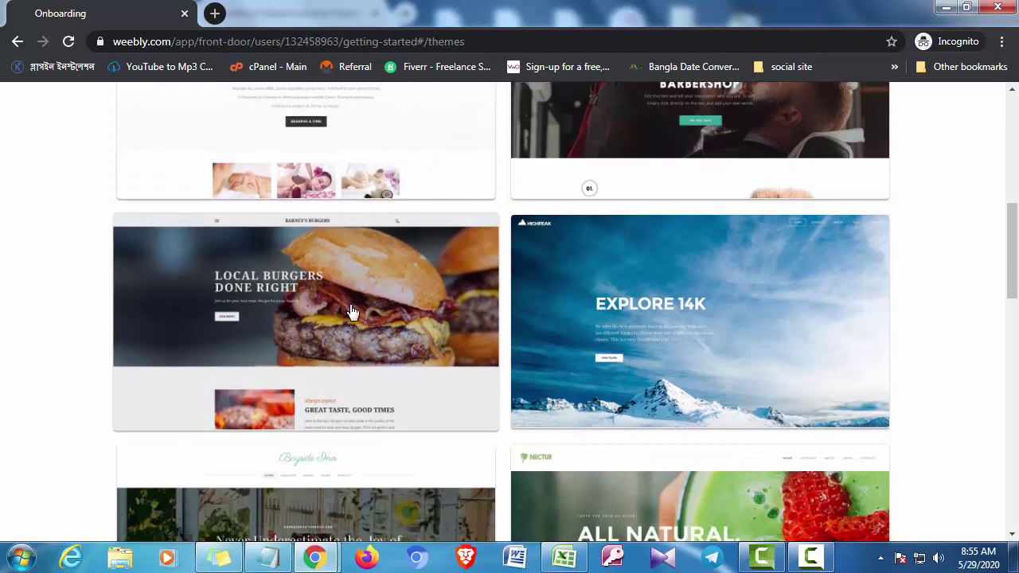
scroll(349, 313, "up", 3)
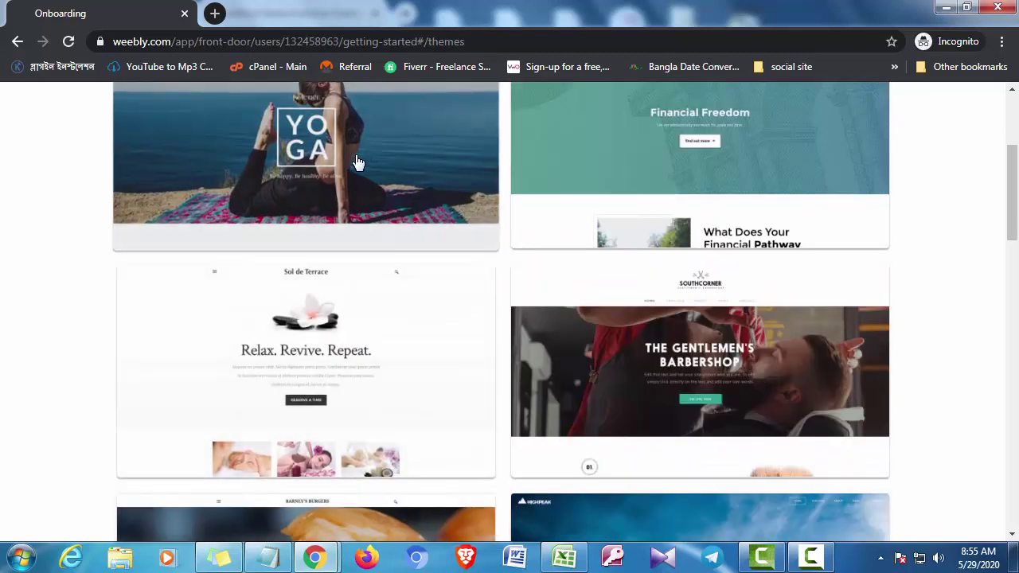
left_click(358, 162)
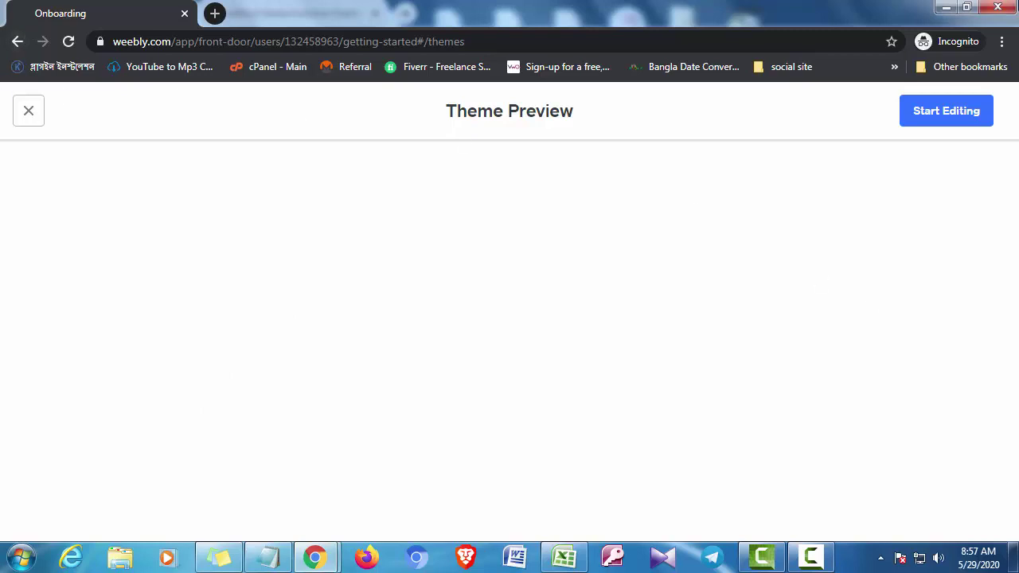
Close the incognito window and start adding another site in the existing Weebly account
left_click(999, 8)
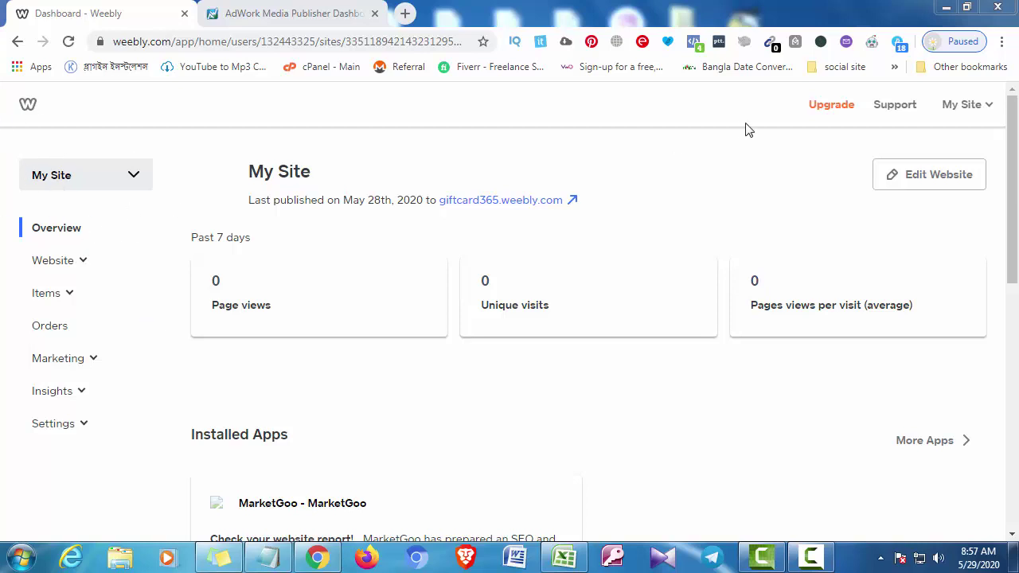
left_click(986, 113)
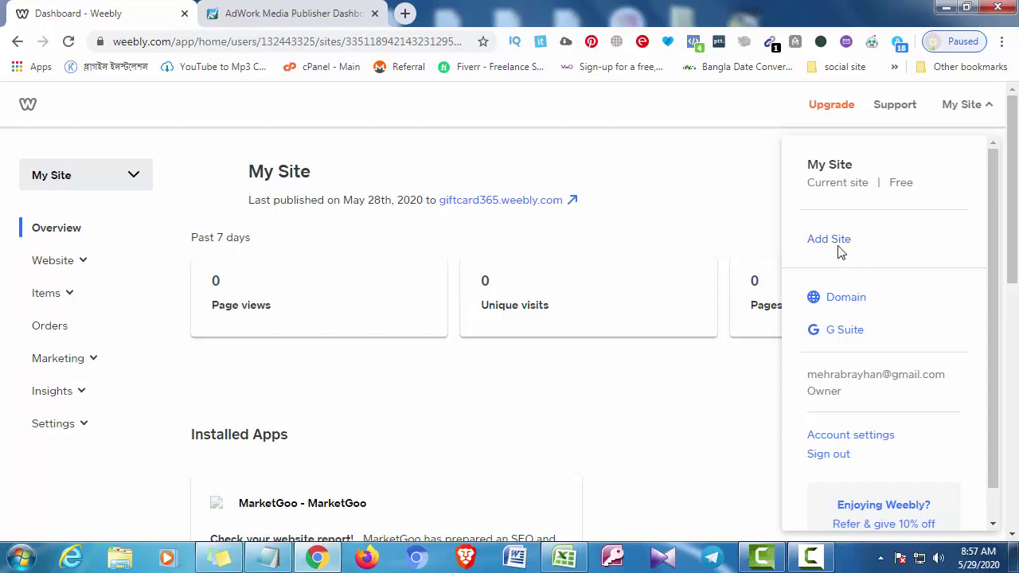
left_click(828, 240)
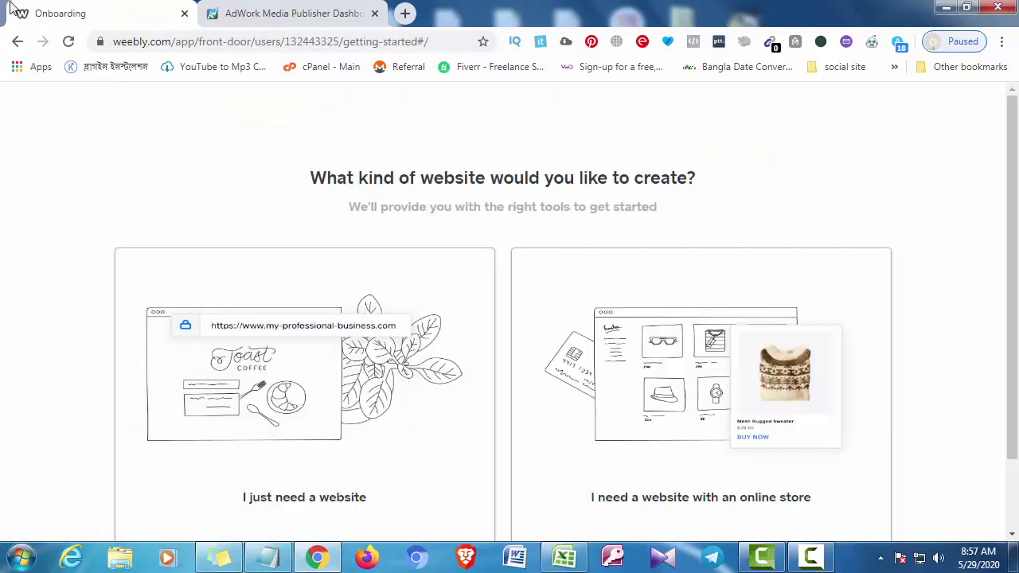
Choose "I just need a website" for the added site and preview the Business theme with the Yoga banner
scroll(247, 406, "down", 2)
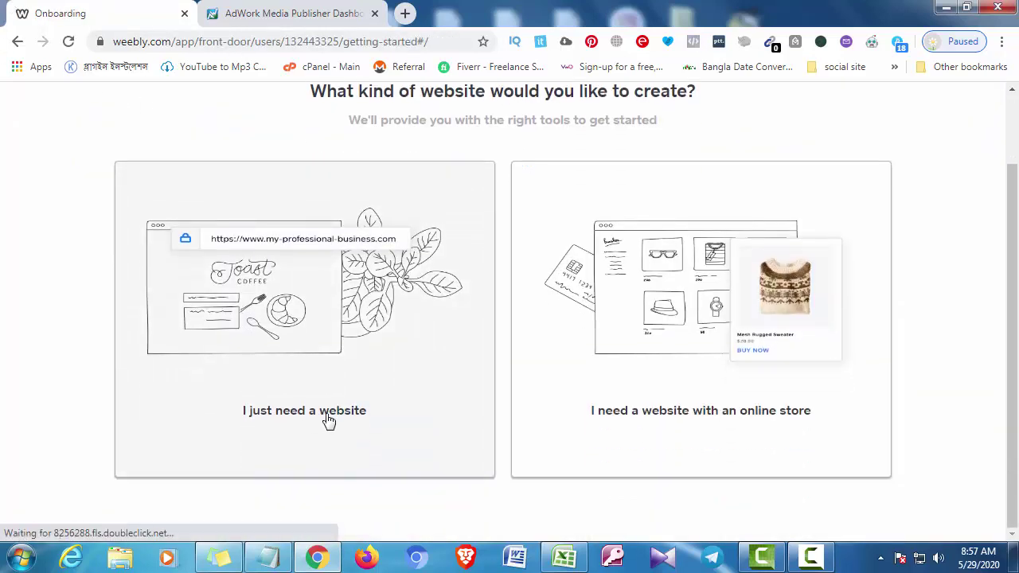
left_click(293, 384)
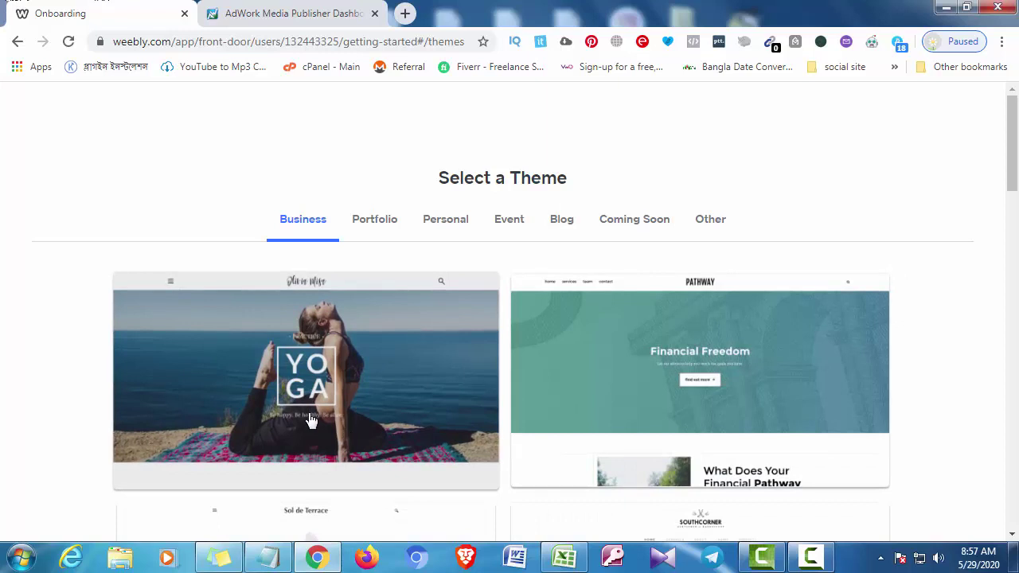
left_click(347, 415)
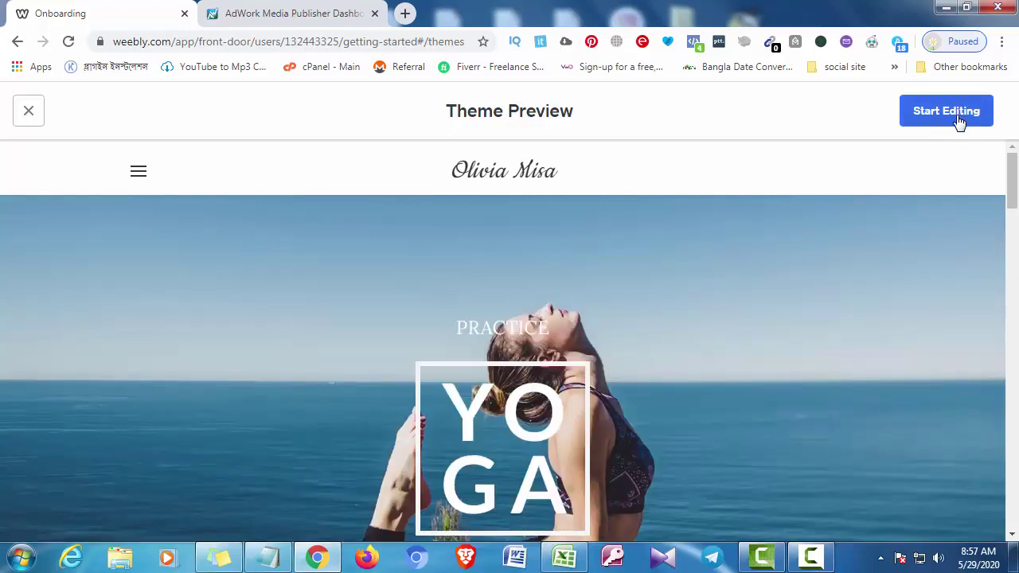
Start editing the site with the previewed Yoga theme and search for the domain name "giftcard"
left_click(956, 117)
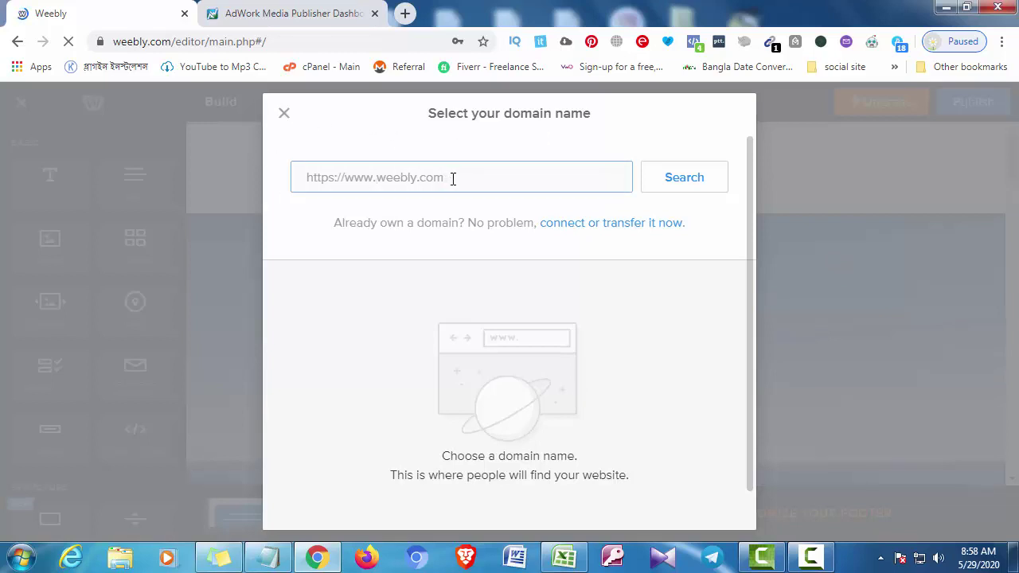
type("giftcard")
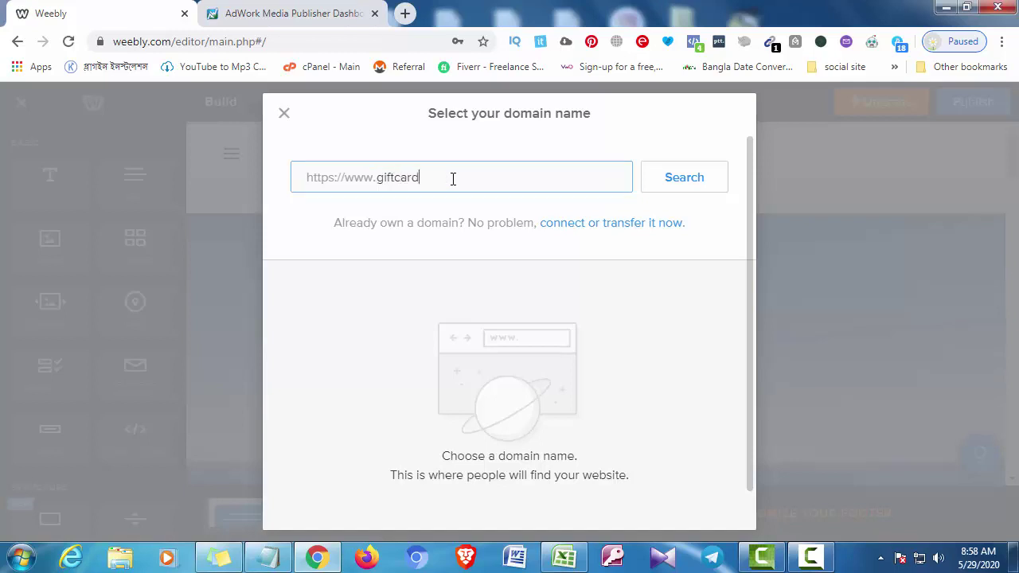
left_click(683, 185)
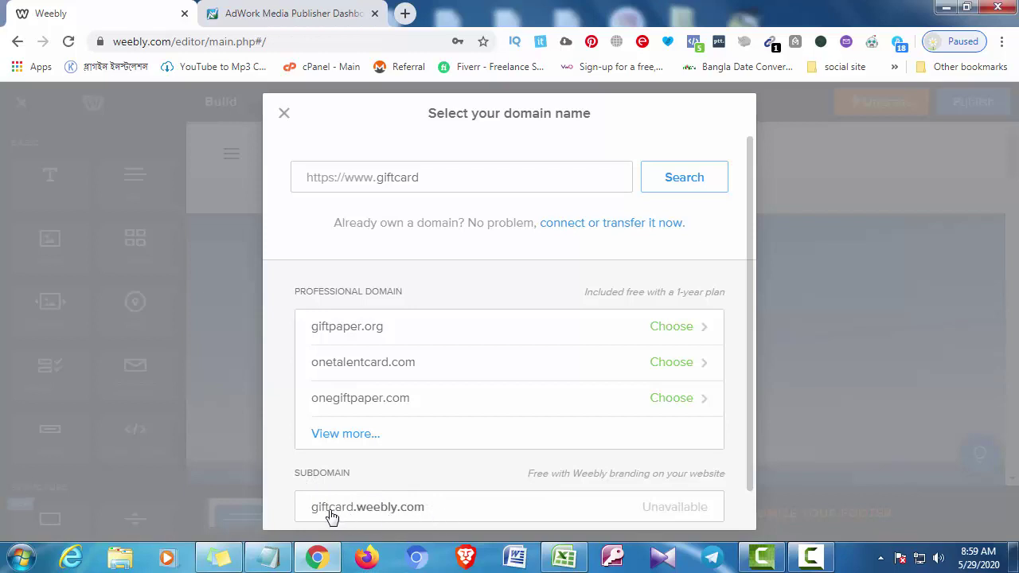
Search for the domain name "giftcard322" and claim the free subdomain giftcard322.weebly.com
left_click(456, 174)
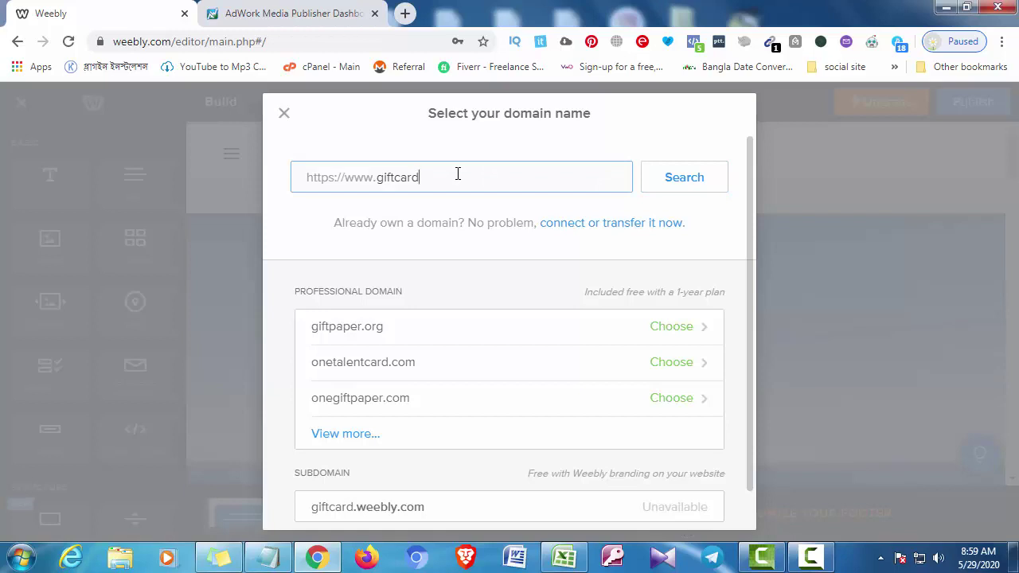
left_click(695, 177)
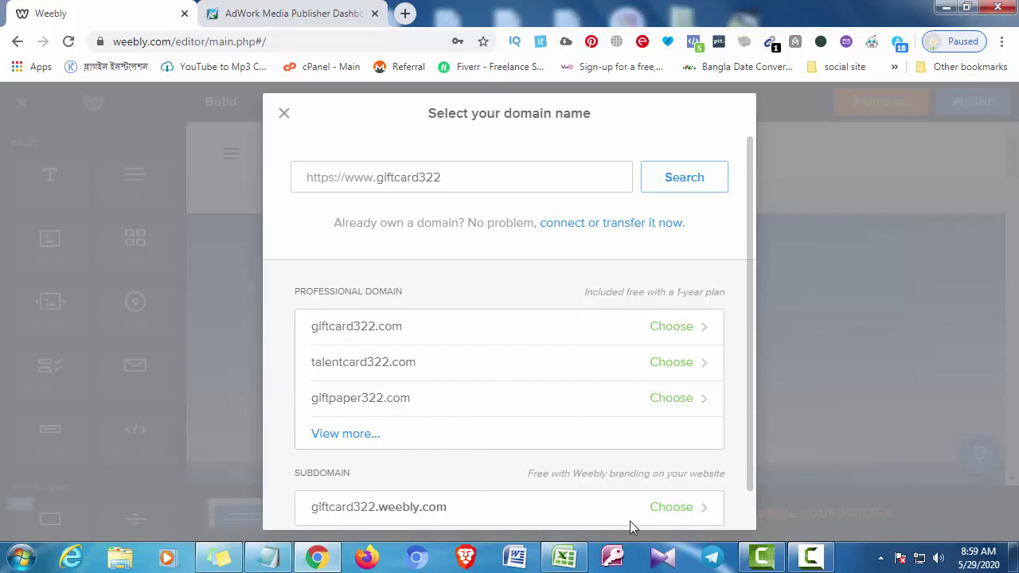
left_click(683, 510)
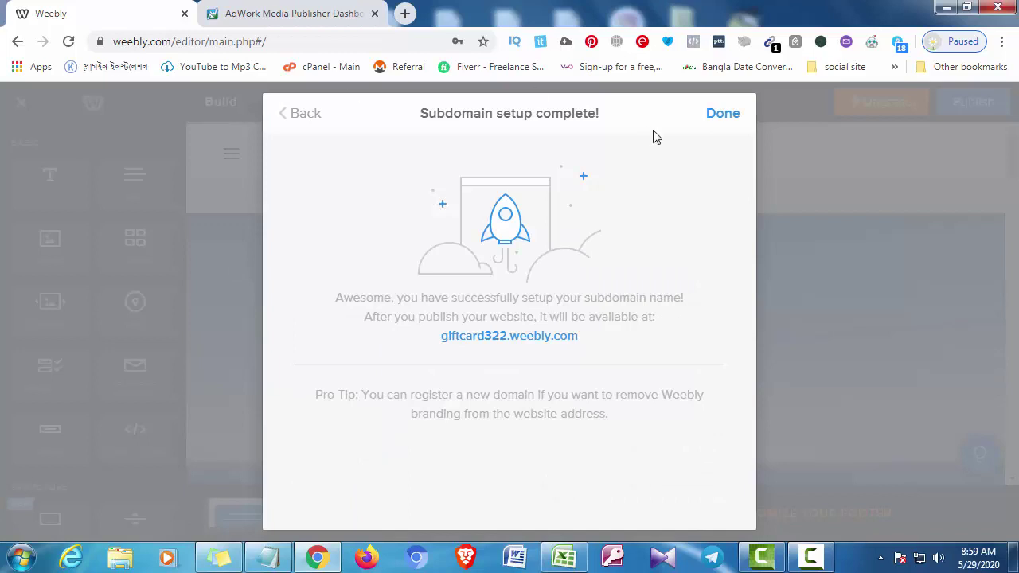
left_click(721, 116)
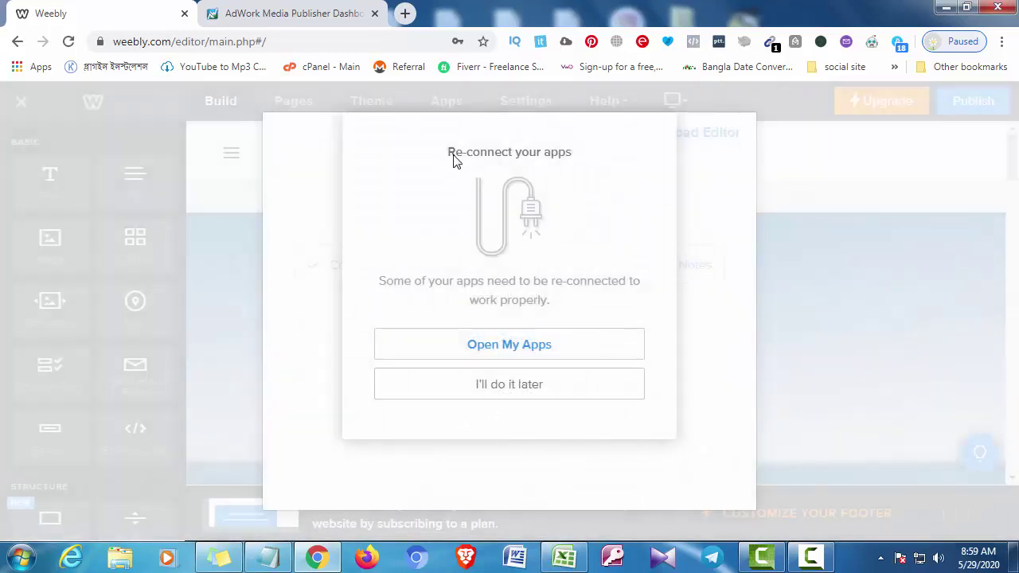
Postpone re-connecting the apps and reload the site editor with the updated apps
left_click(525, 392)
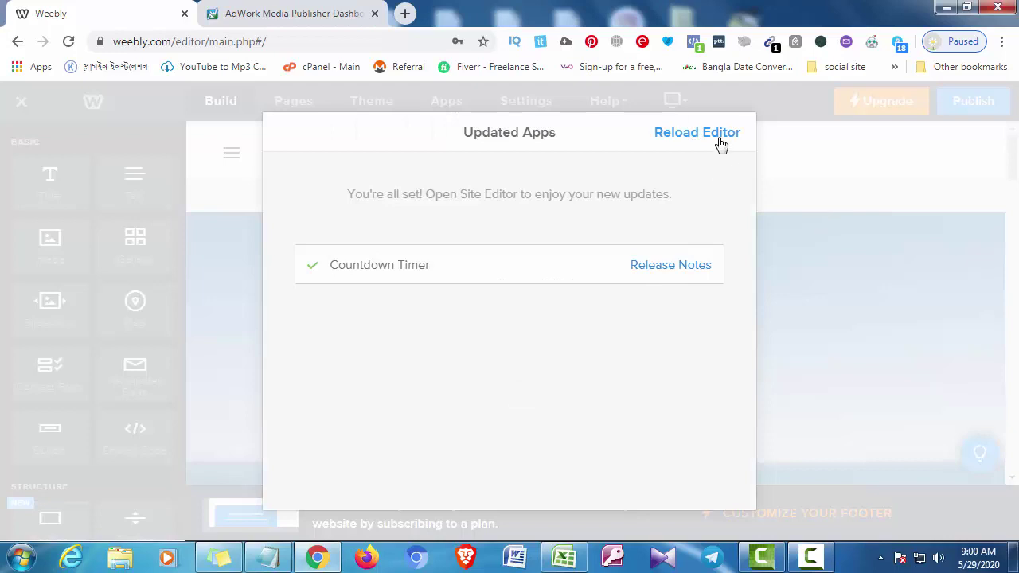
left_click(698, 144)
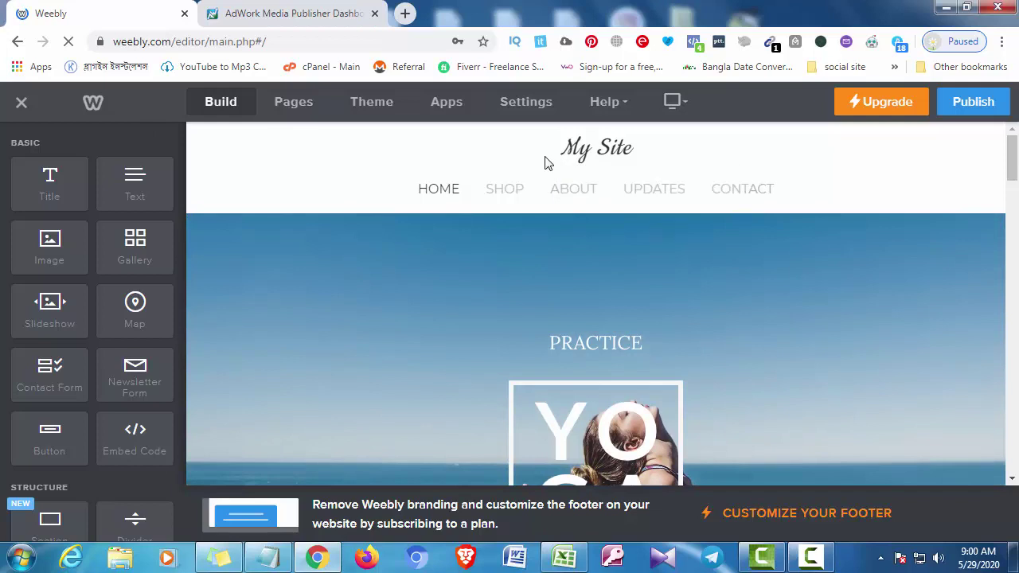
Delete the spacer and the Namaste, Chakra Studios and YogaFlame logos from the partners section at the end of the page
mouse_move(1010, 182)
left_mouse_down()
mouse_move(1015, 474)
mouse_move(1010, 163)
mouse_move(1016, 462)
mouse_move(1014, 171)
left_mouse_up()
scroll(605, 338, "down", 5)
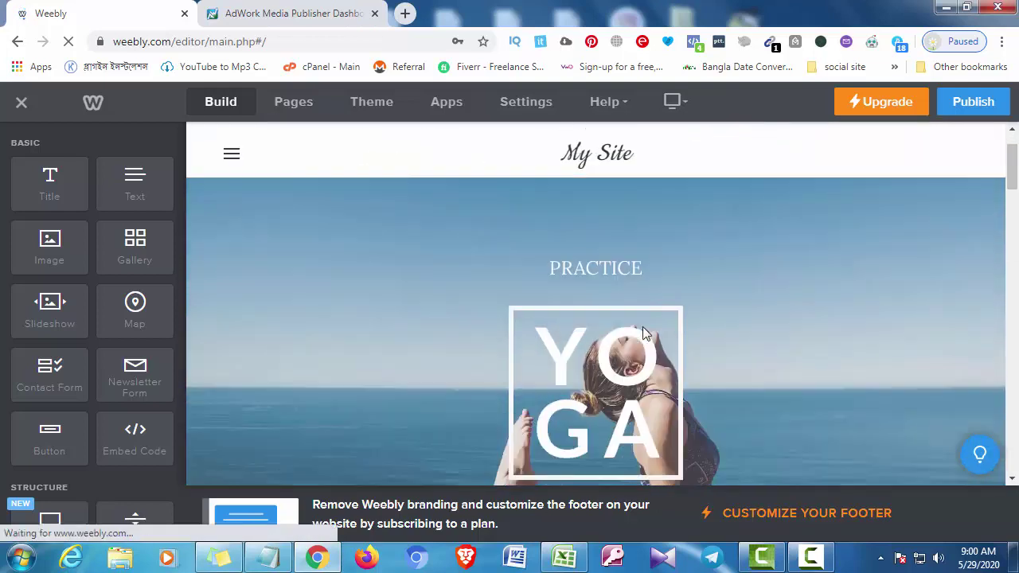
scroll(629, 347, "down", 10)
left_click_drag(1013, 330, 1016, 509)
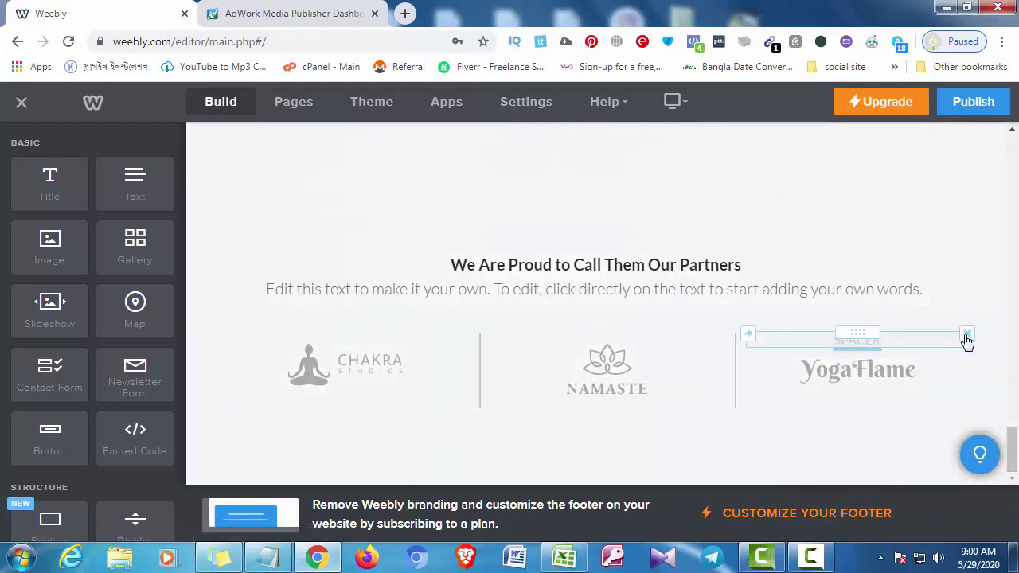
left_click(968, 335)
left_click(924, 286)
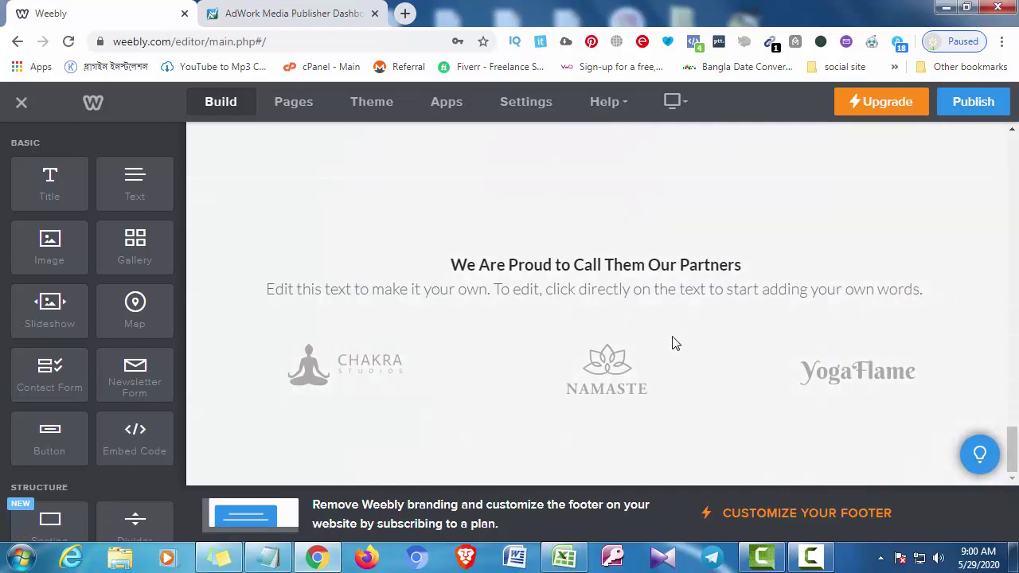
left_click(722, 335)
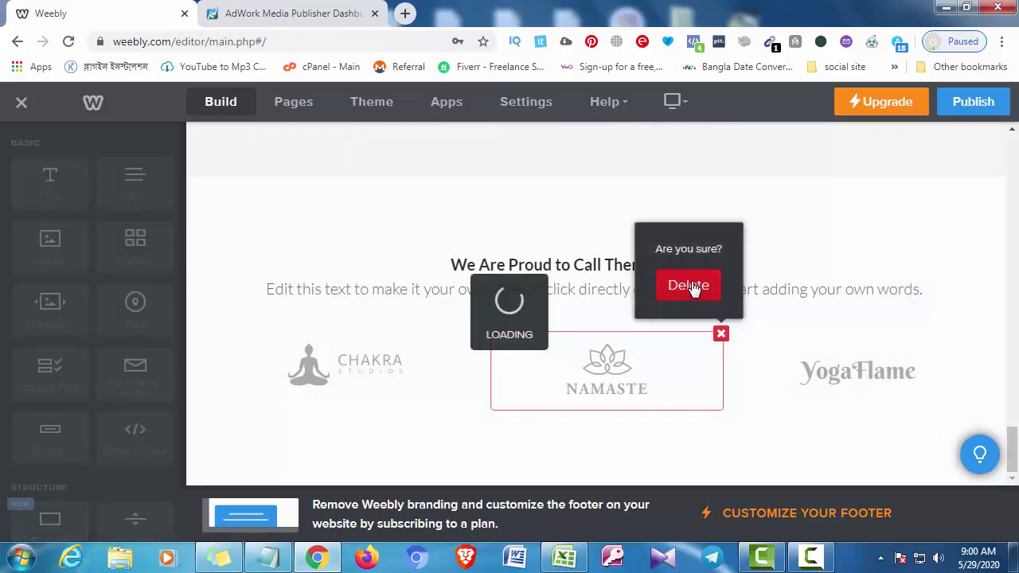
left_click(691, 289)
left_click(465, 333)
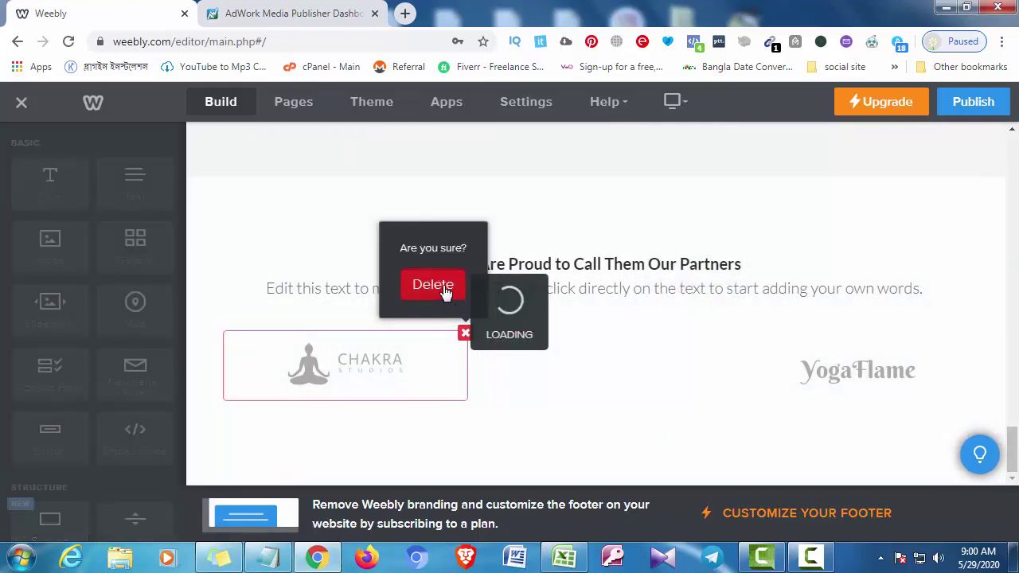
left_click(446, 291)
left_click(967, 334)
left_click(938, 288)
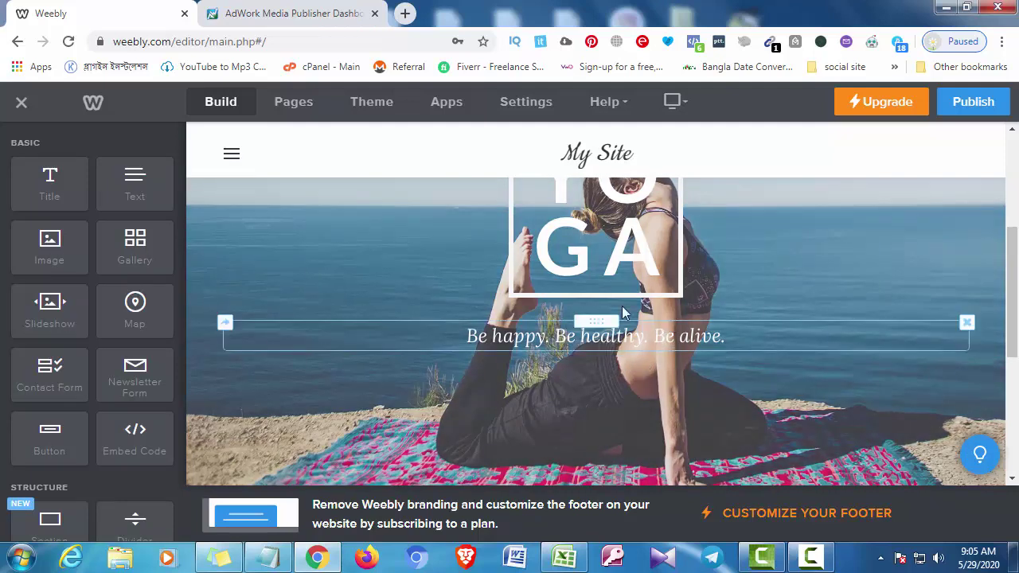
Delete the framed YOGA image from the header banner
left_click(617, 232)
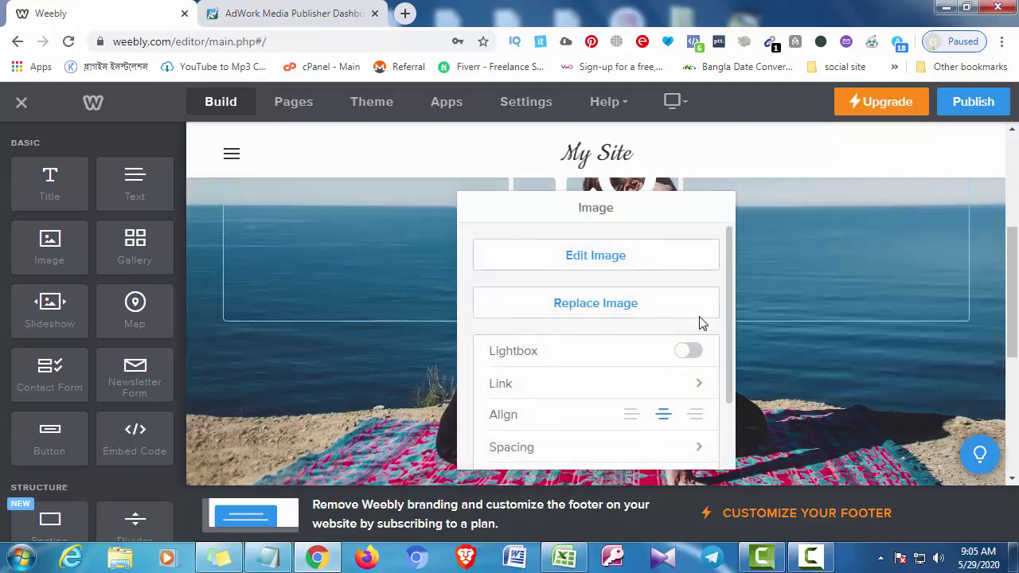
left_click(905, 396)
scroll(923, 373, "up", 5)
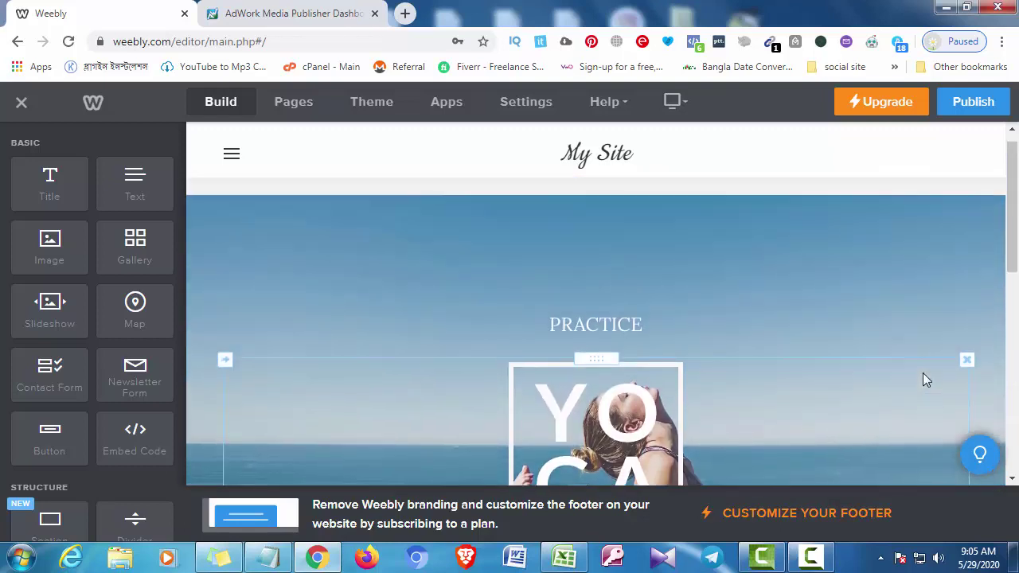
left_click(968, 363)
left_click(921, 316)
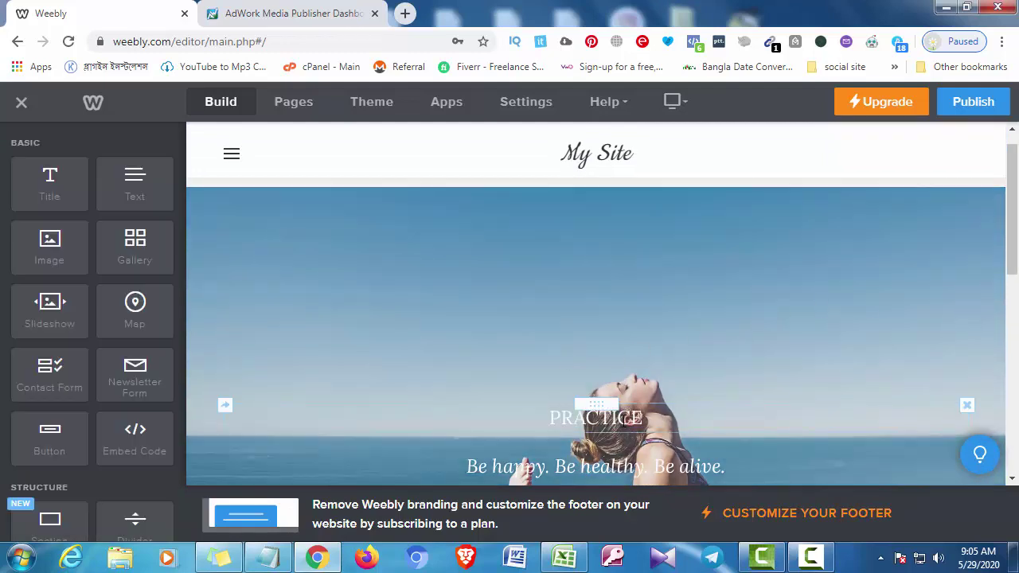
Delete the "PRACTICE" text and the "Be happy. Be healthy. Be alive." tagline from the header banner
left_click(967, 405)
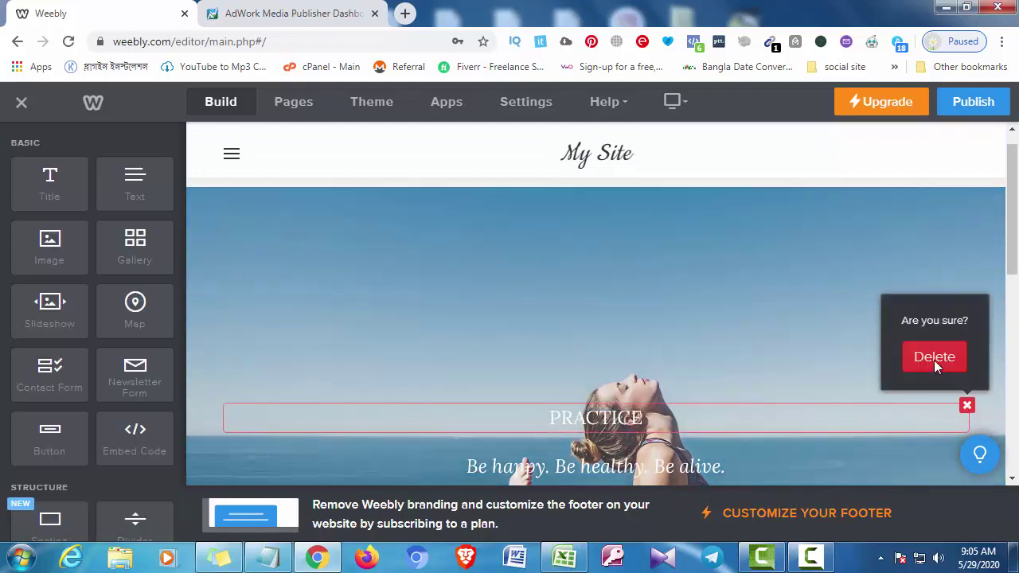
left_click(934, 358)
scroll(585, 380, "down", 1)
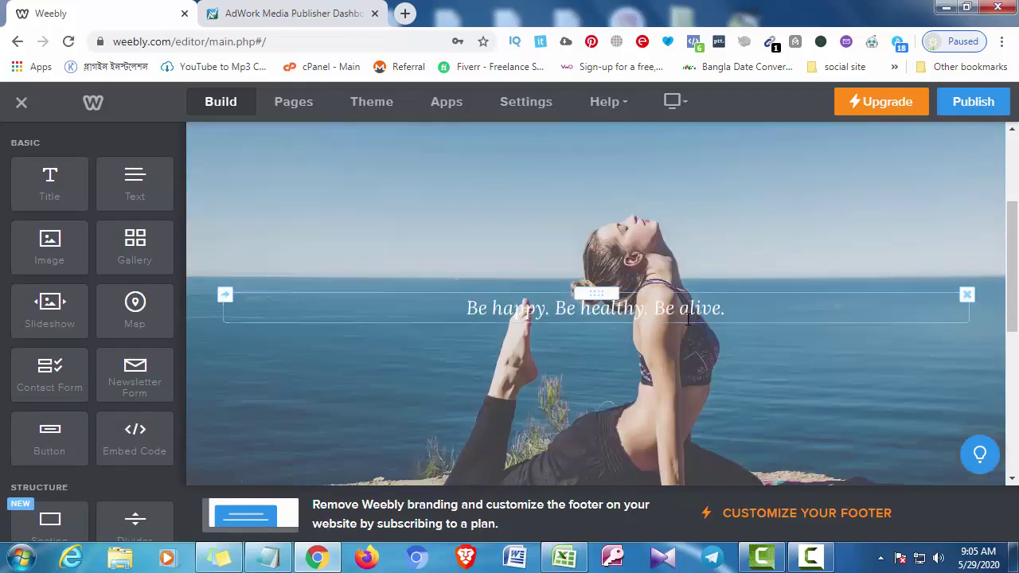
left_click(967, 295)
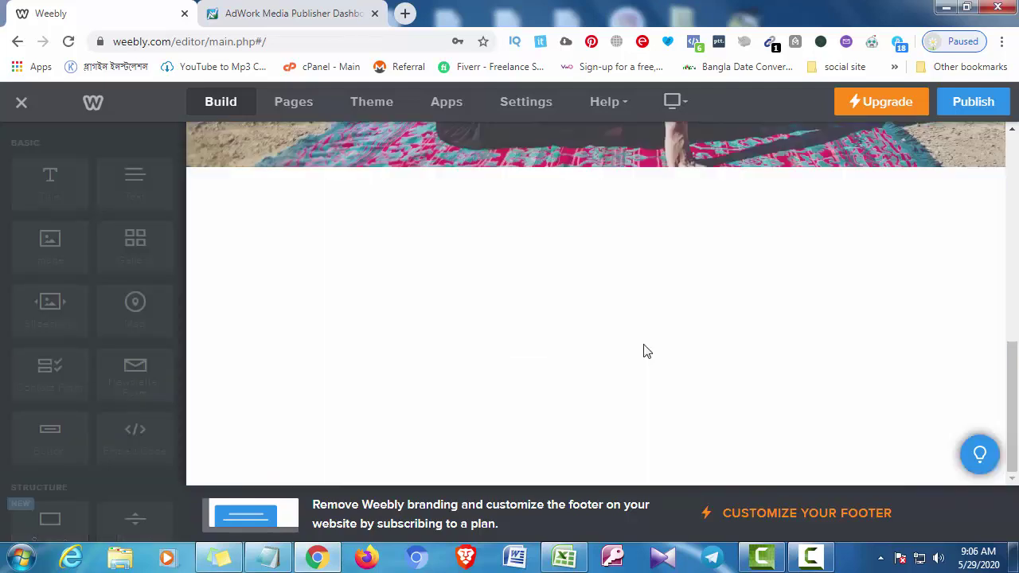
Open the header's background image in the Image Editor
scroll(478, 319, "down", 2)
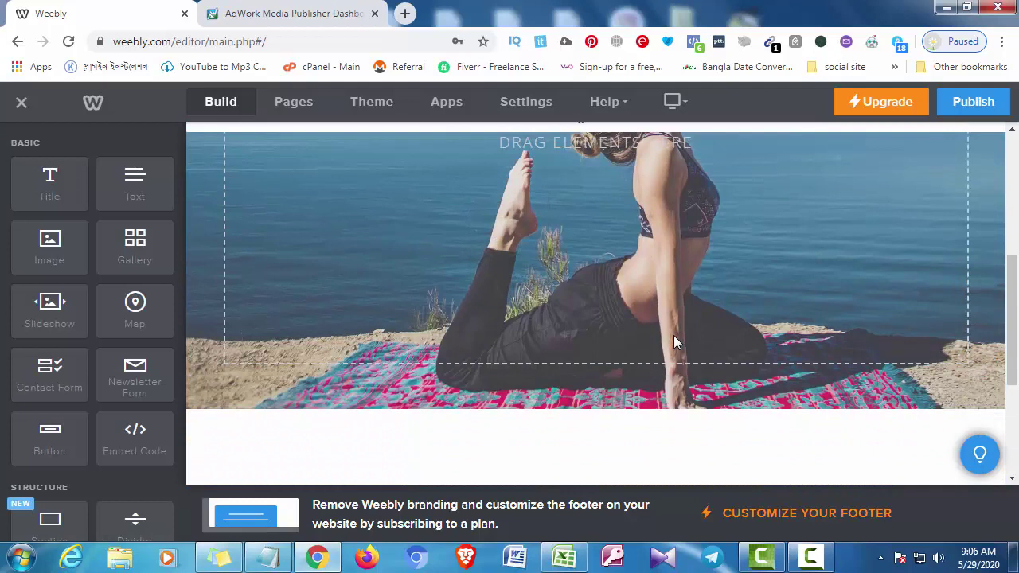
scroll(644, 287, "down", 2)
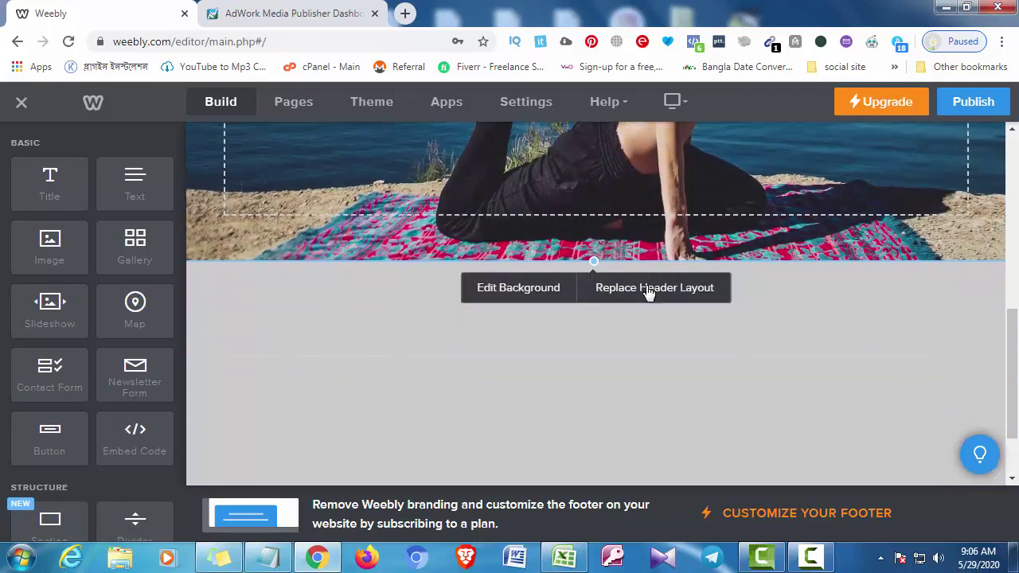
left_click(522, 285)
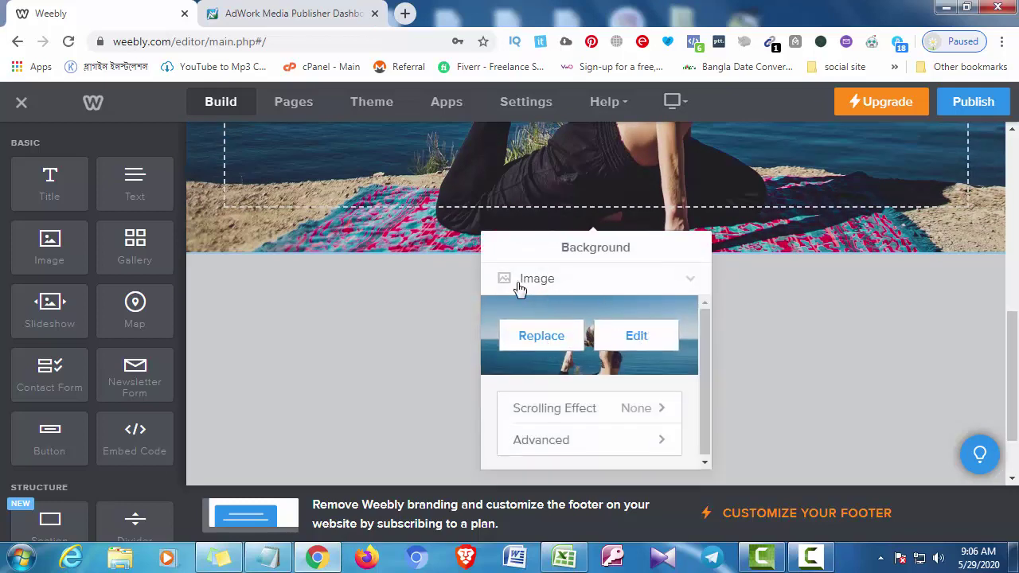
left_click(638, 337)
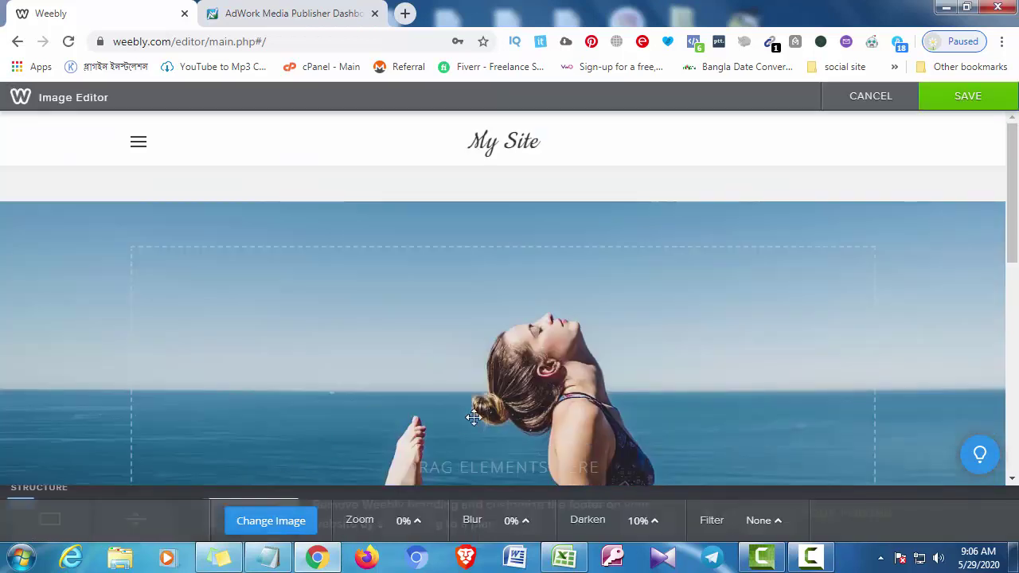
Change the header background to the stock photo of a building with red and yellow light
left_click(271, 521)
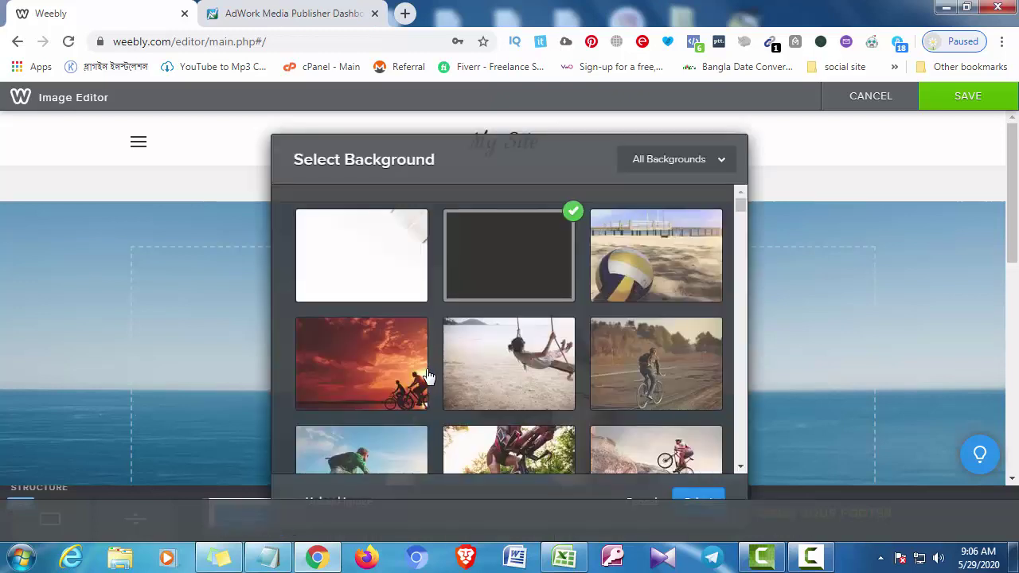
left_click_drag(741, 207, 284, 450)
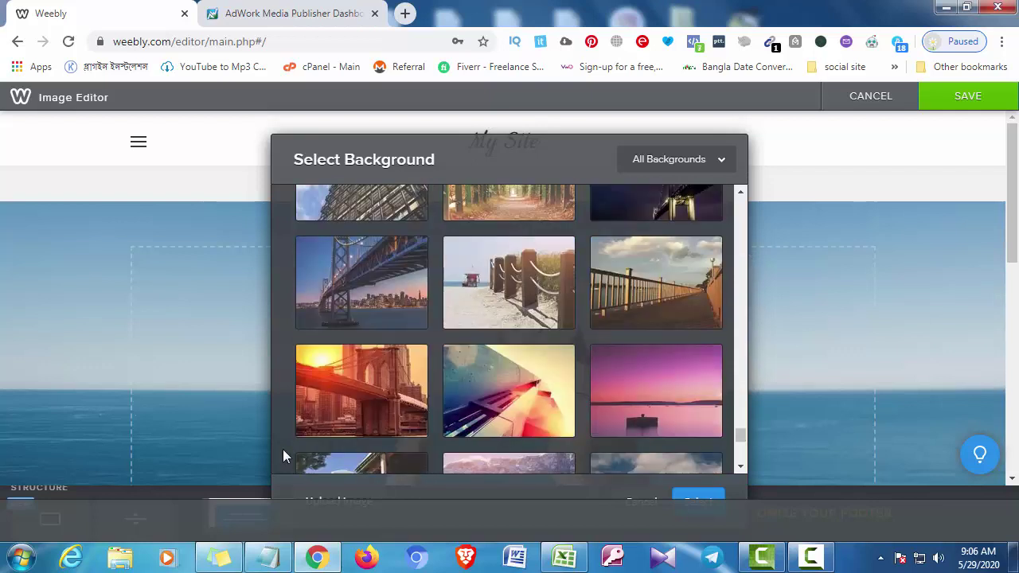
left_click(508, 407)
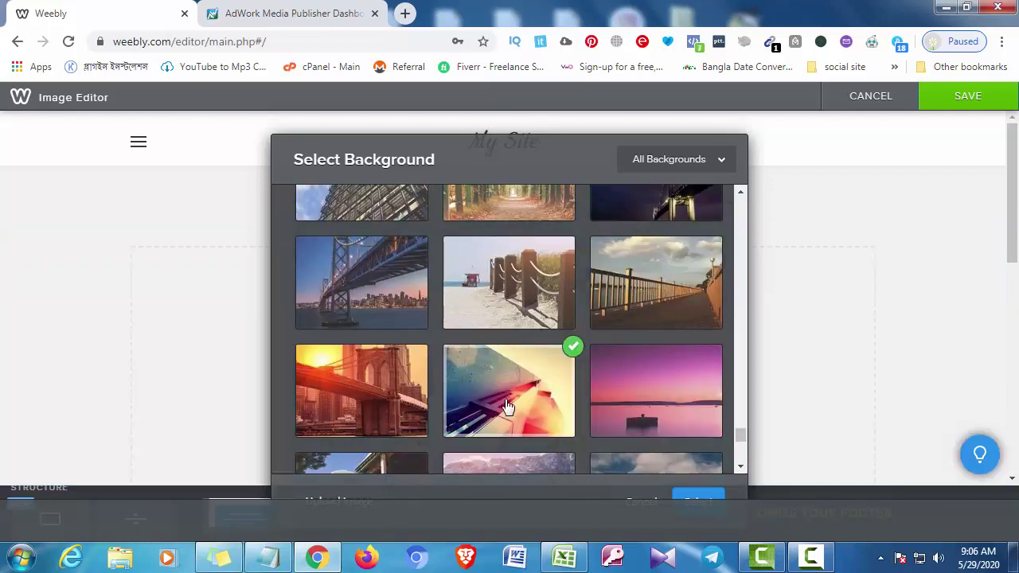
left_click(699, 501)
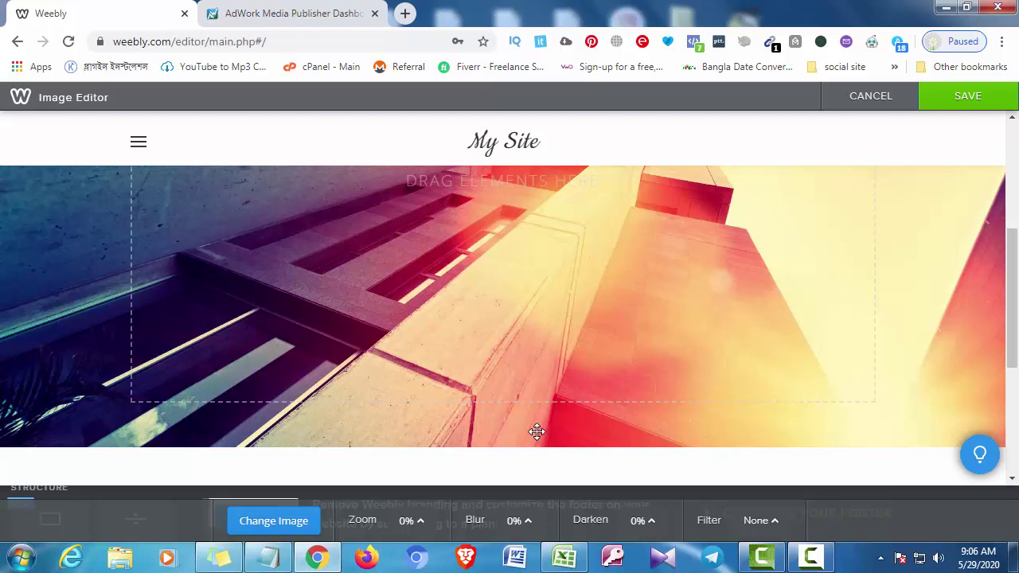
Set the header background to the white desk photo with the coffee cup and save it
left_click(289, 520)
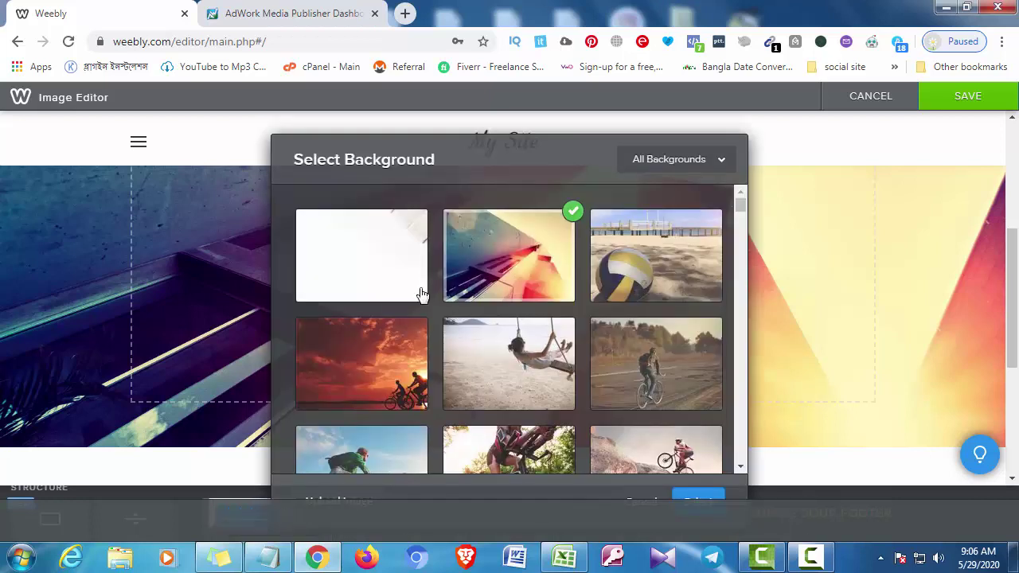
left_click(390, 273)
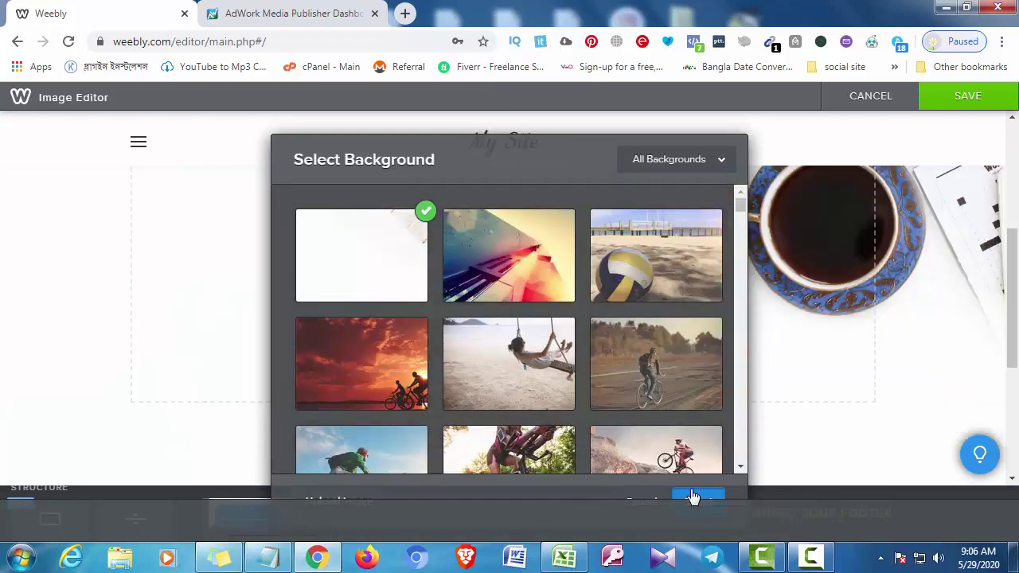
left_click(697, 498)
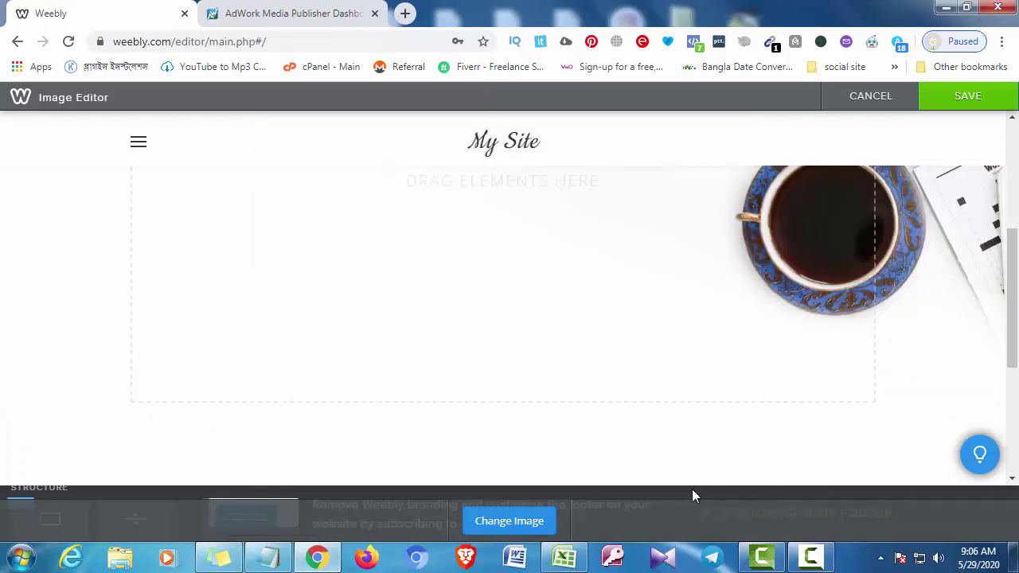
left_click(969, 102)
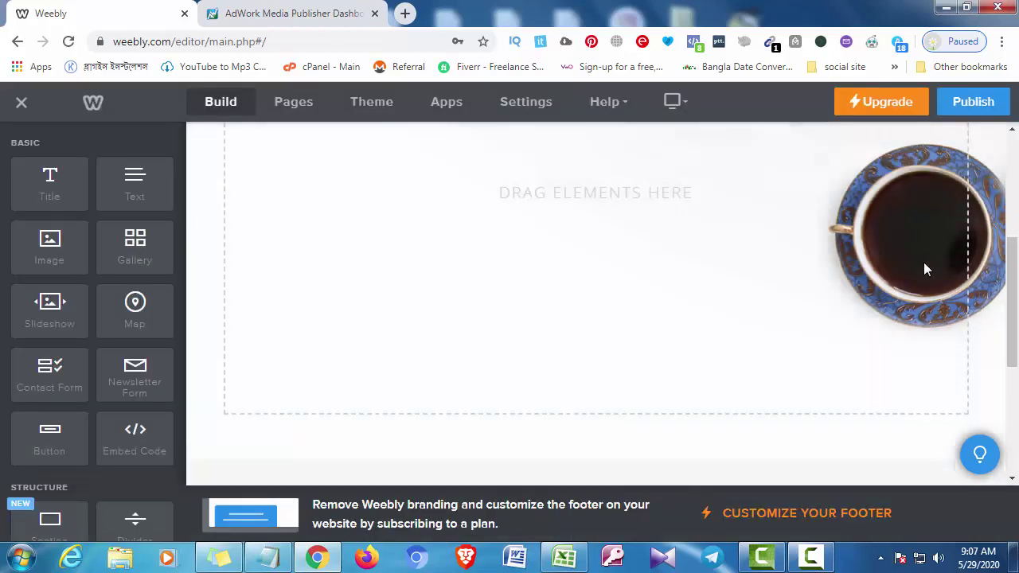
Add a Title element to the empty header area over the coffee cup background
scroll(721, 301, "down", 4)
scroll(553, 332, "up", 2)
scroll(488, 219, "up", 2)
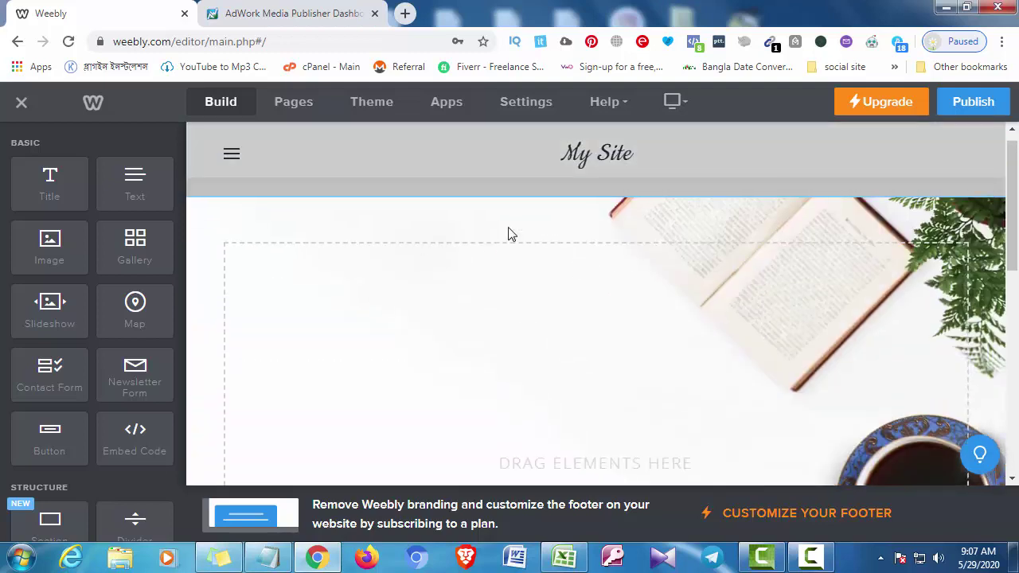
left_click_drag(50, 181, 637, 275)
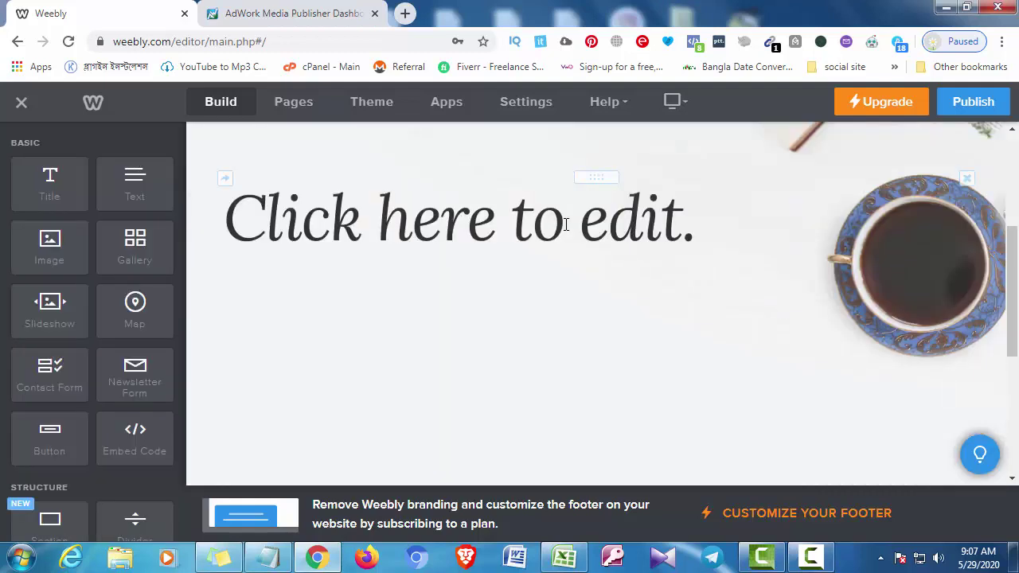
Replace the header title's placeholder text with WIN A GIFT CARD
left_click(568, 225)
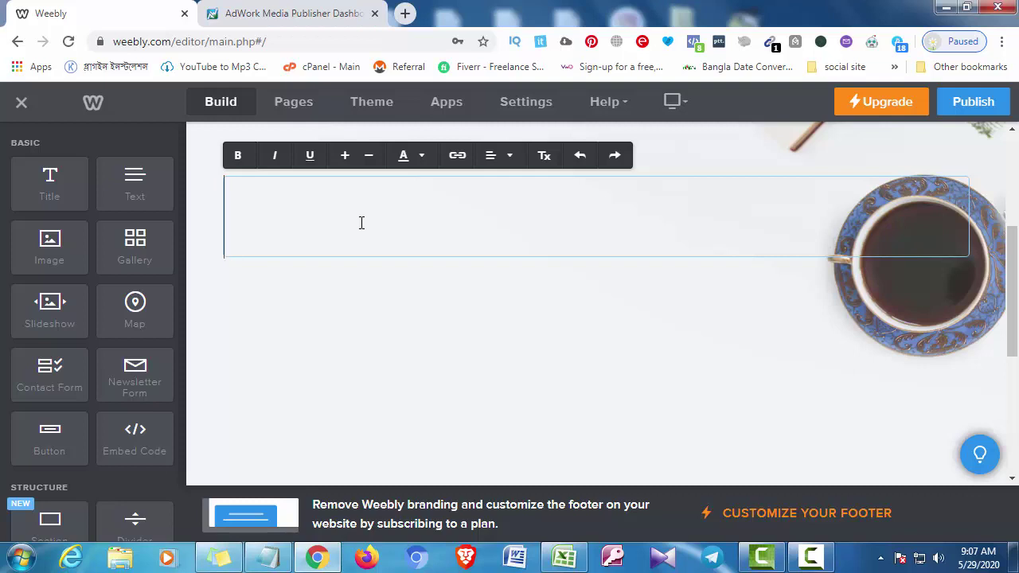
type("WIN")
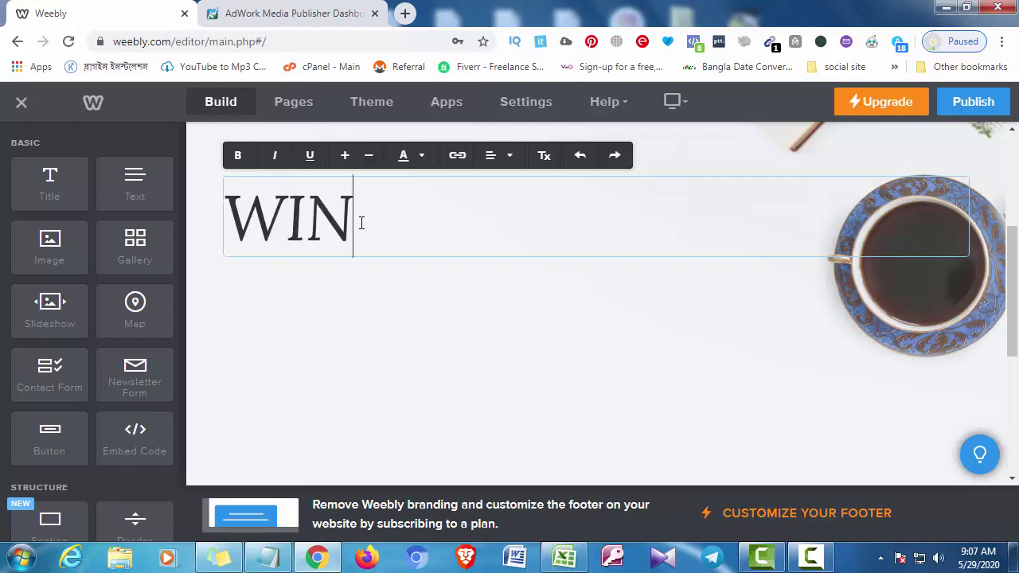
type(" A GIFT CARD")
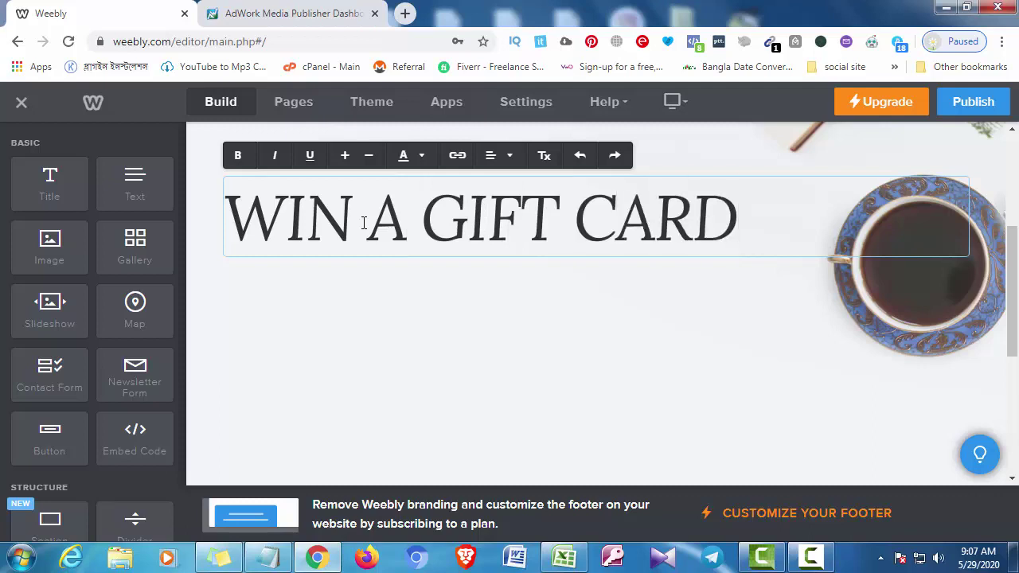
left_click(703, 299)
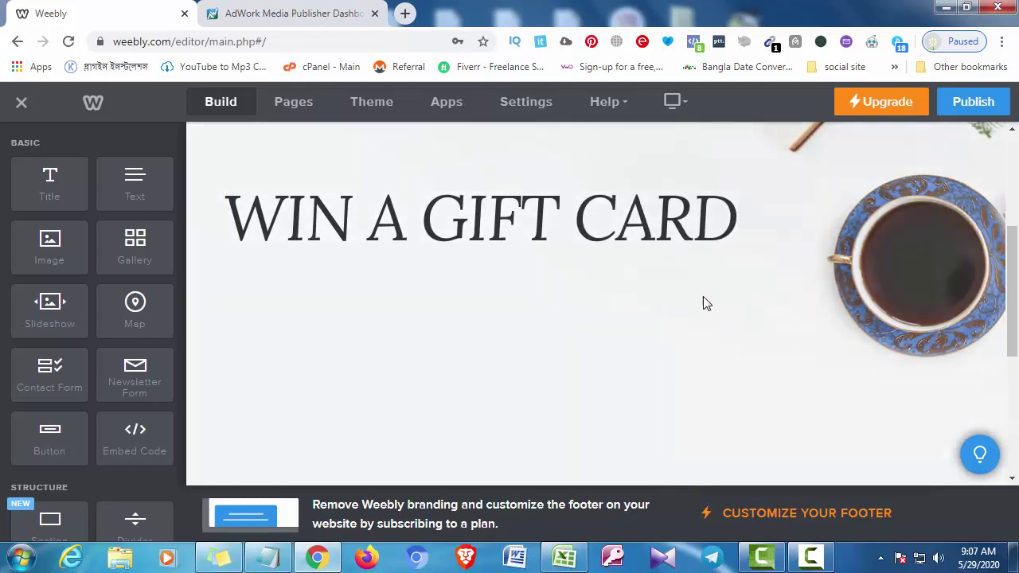
Try to move the WIN A GIFT CARD title higher in the header
left_click(597, 221)
scroll(617, 208, "up", 3)
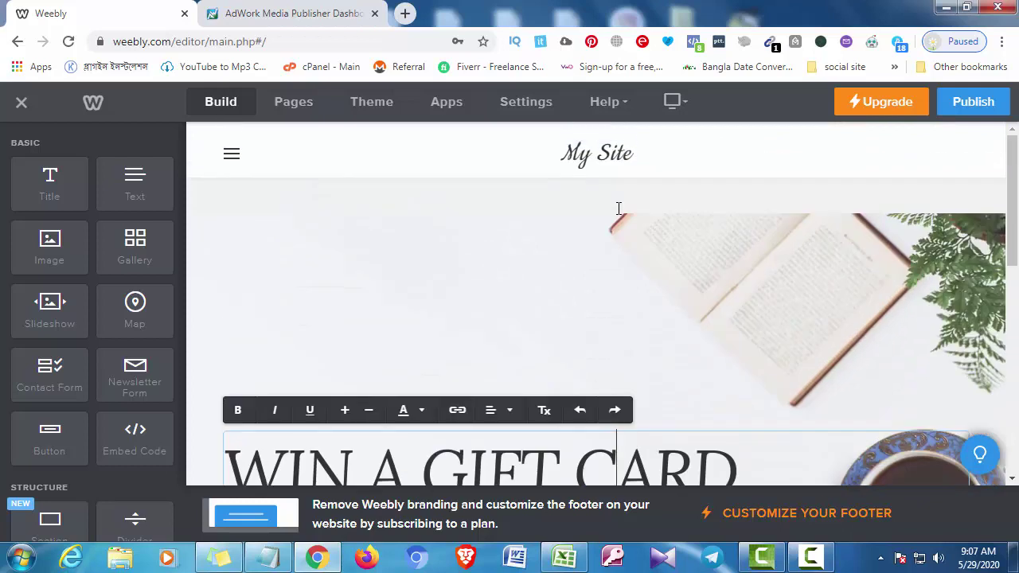
left_click(583, 434)
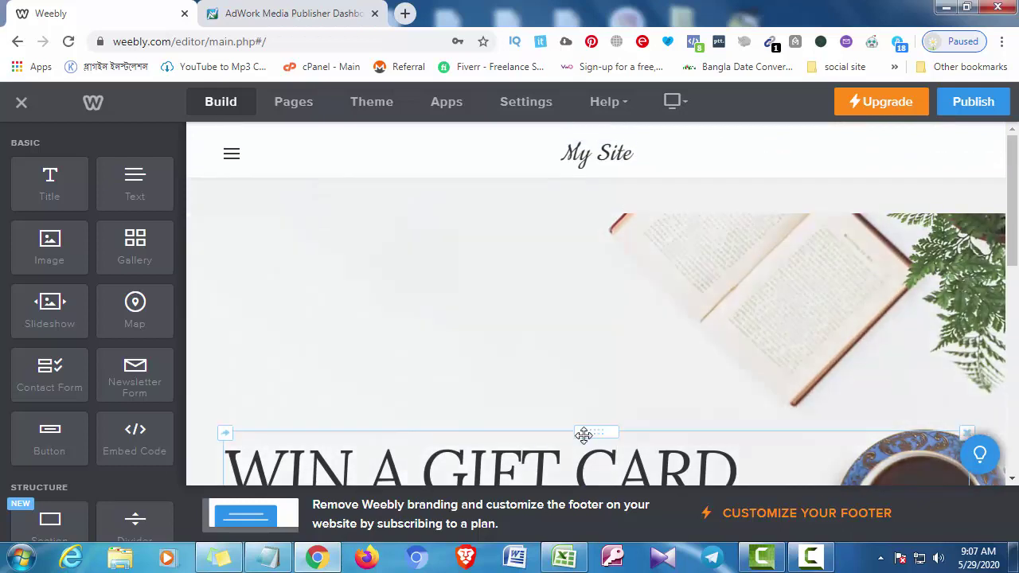
left_click_drag(605, 402, 666, 179)
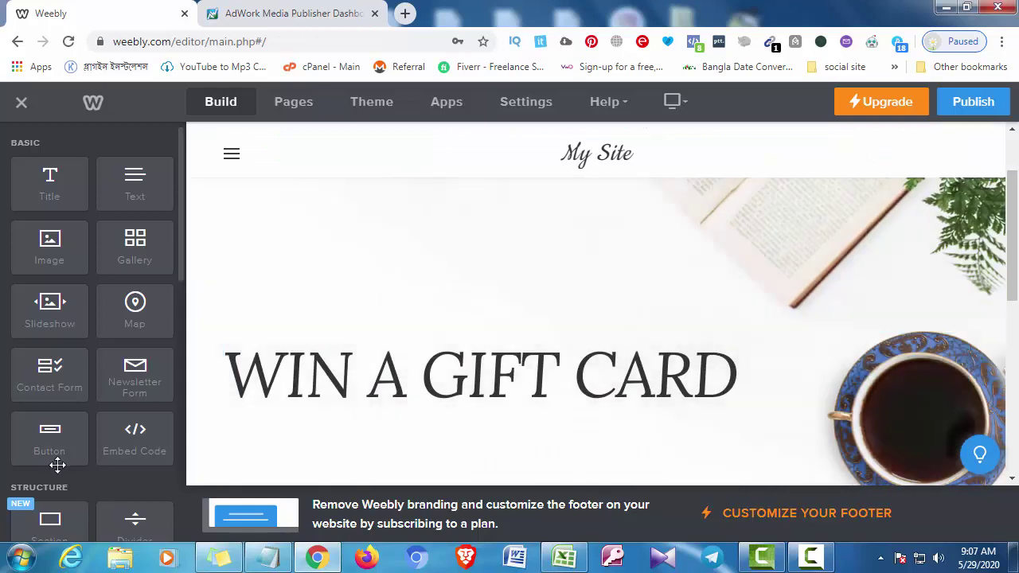
Add two Spacer elements below the WIN A GIFT CARD title and try to move the title higher
scroll(183, 307, "down", 4)
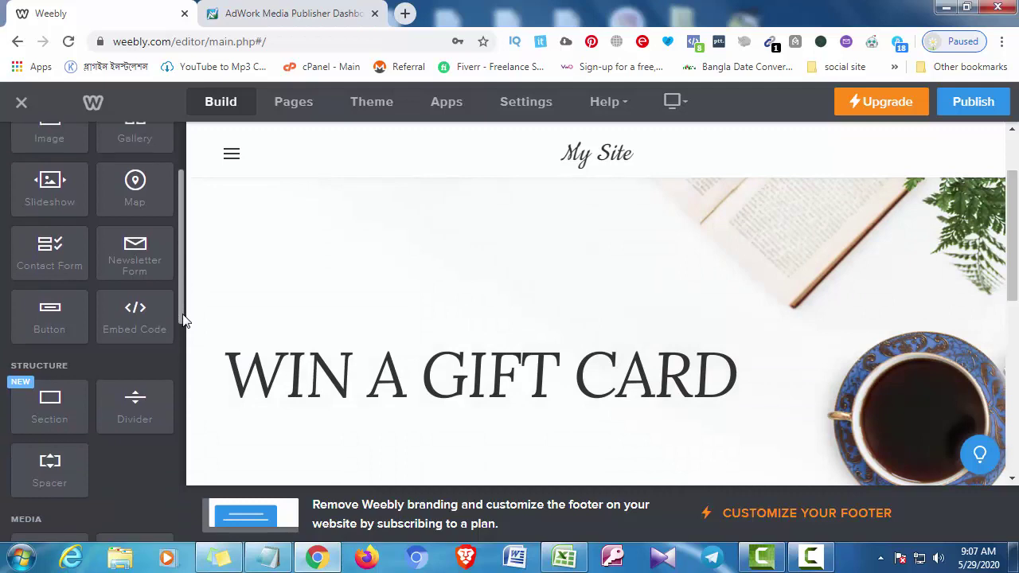
left_click_drag(50, 306, 568, 232)
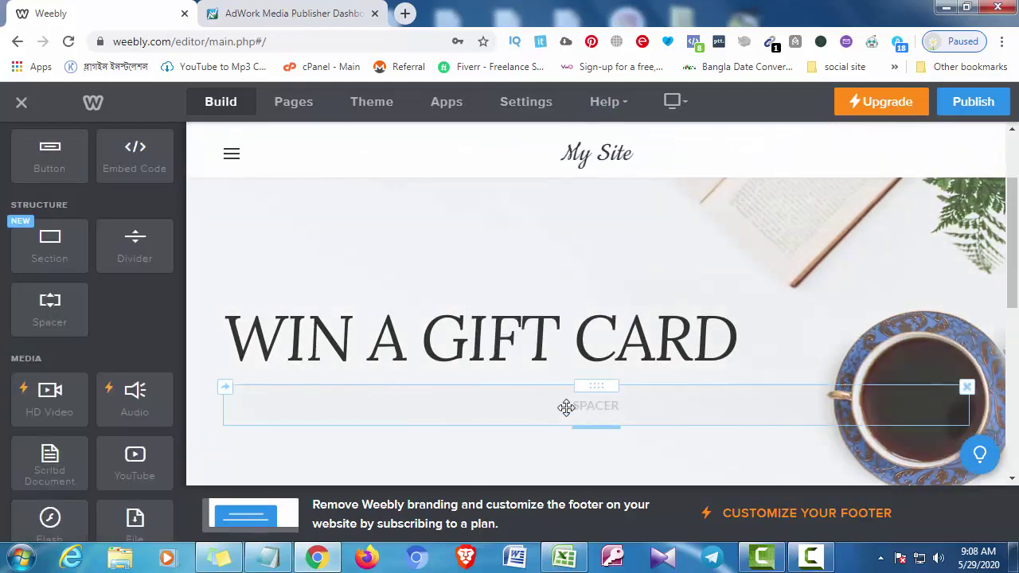
left_click_drag(375, 373, 559, 329)
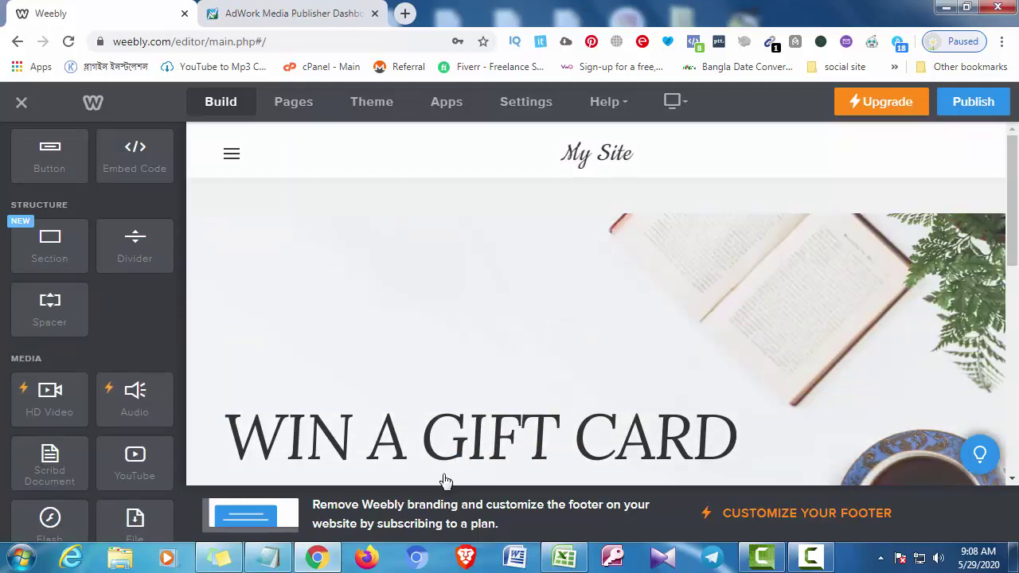
left_click(488, 434)
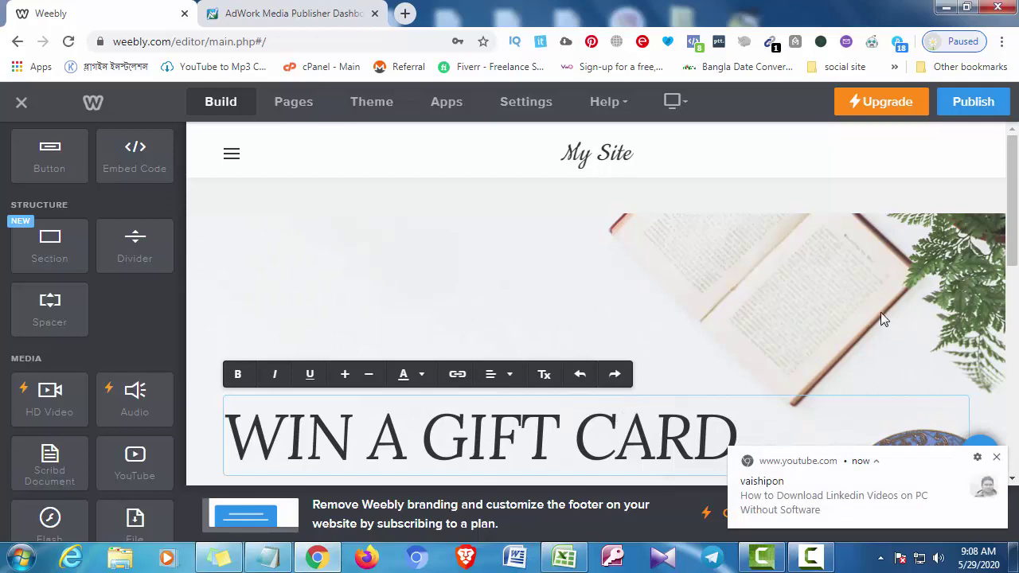
left_click_drag(602, 396, 709, 212)
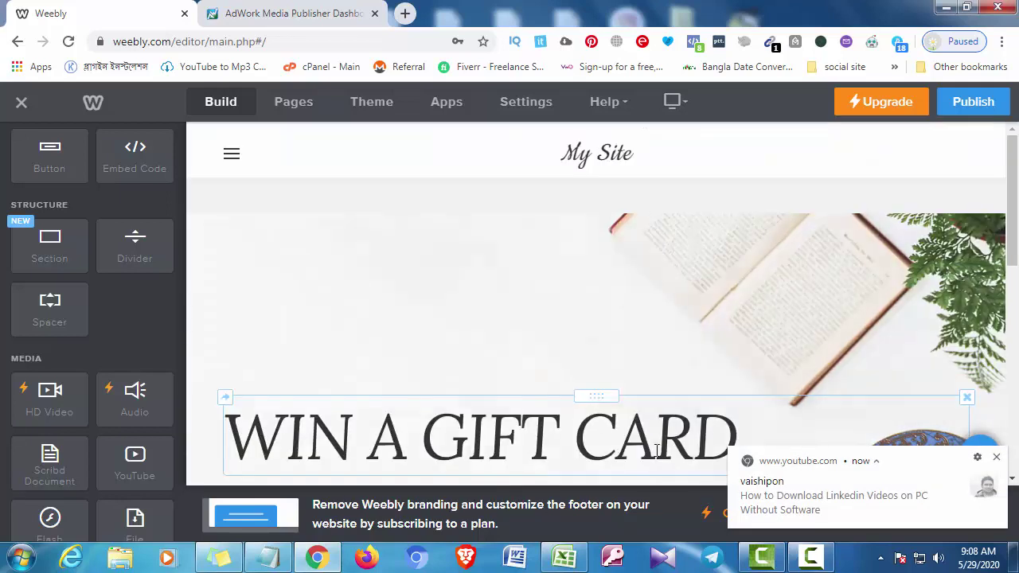
scroll(526, 394, "down", 2)
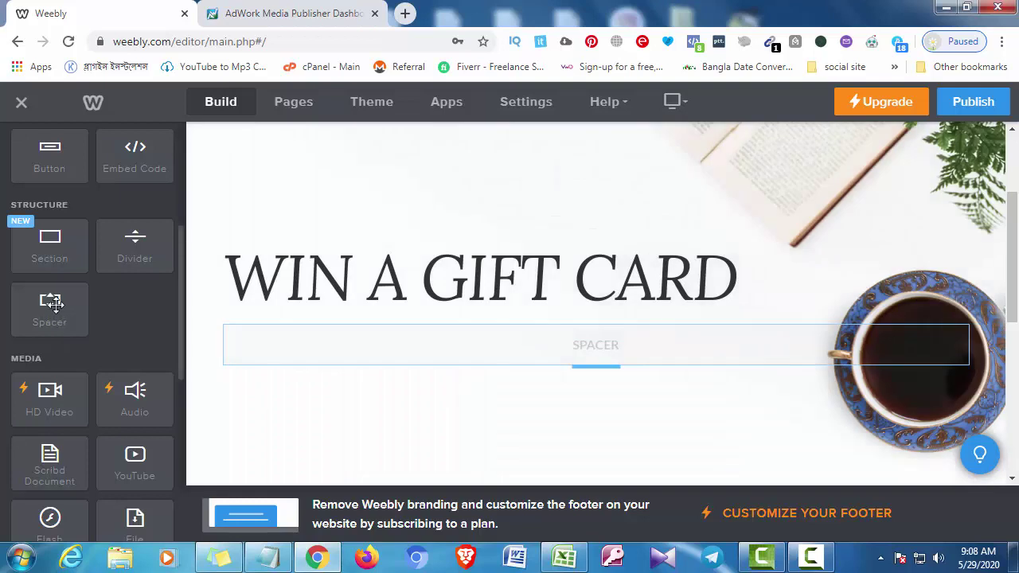
left_click_drag(50, 306, 404, 336)
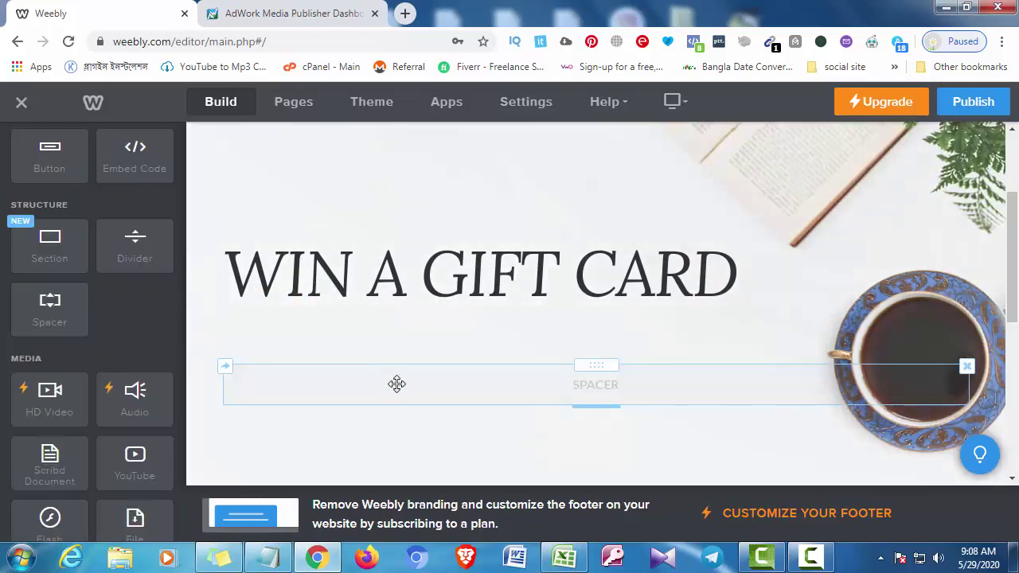
Add Spacer elements on both sides of the WIN A GIFT CARD title to place it in a middle column
scroll(433, 250, "up", 2)
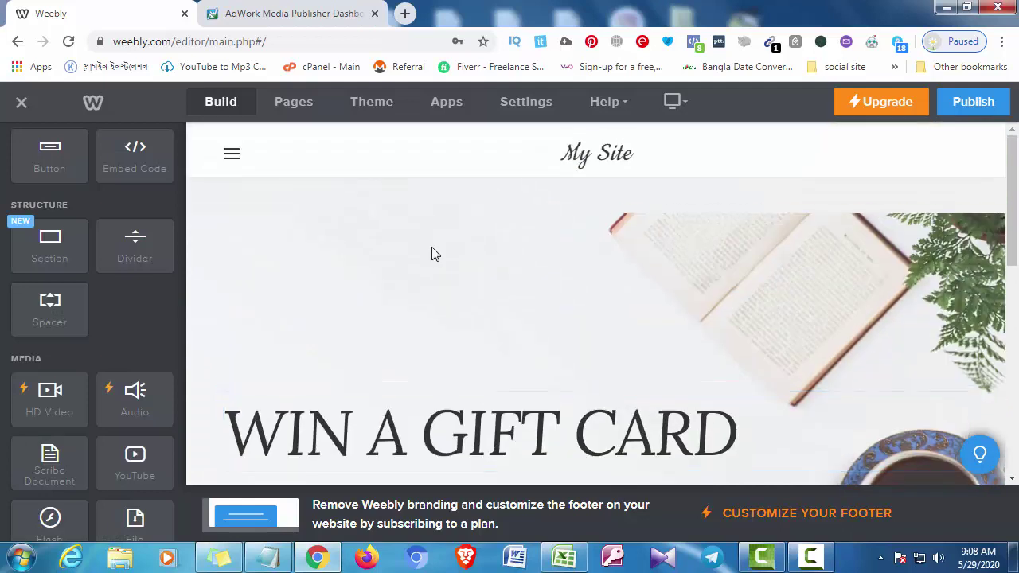
scroll(433, 252, "down", 3)
scroll(433, 245, "up", 2)
left_click_drag(44, 316, 557, 402)
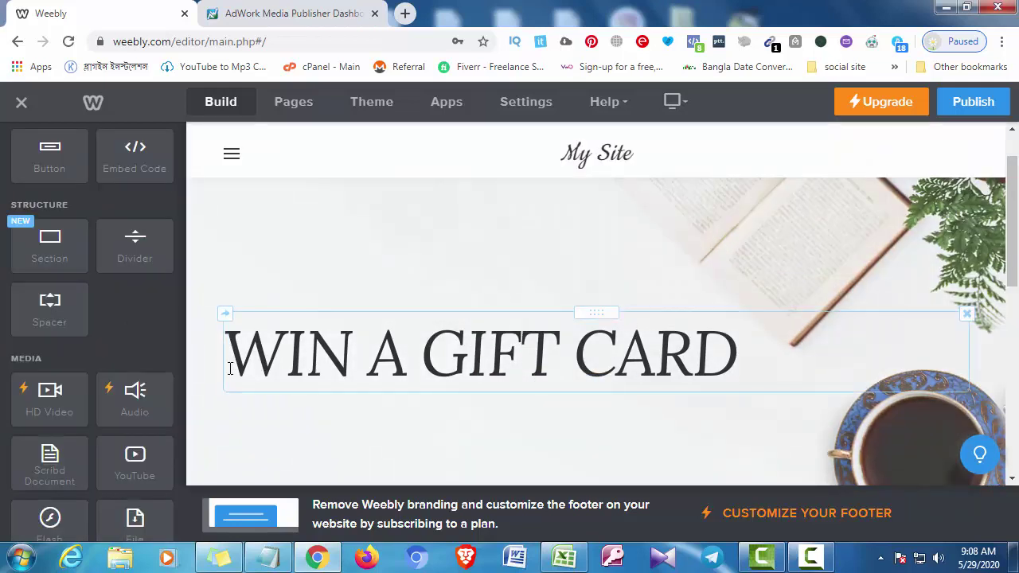
left_click_drag(42, 326, 226, 372)
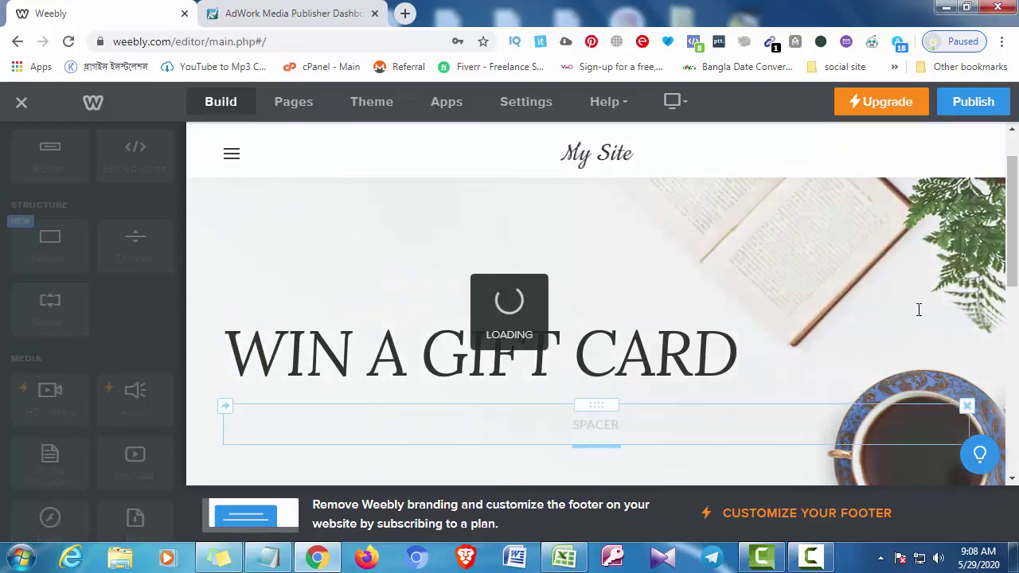
left_click_drag(47, 318, 975, 317)
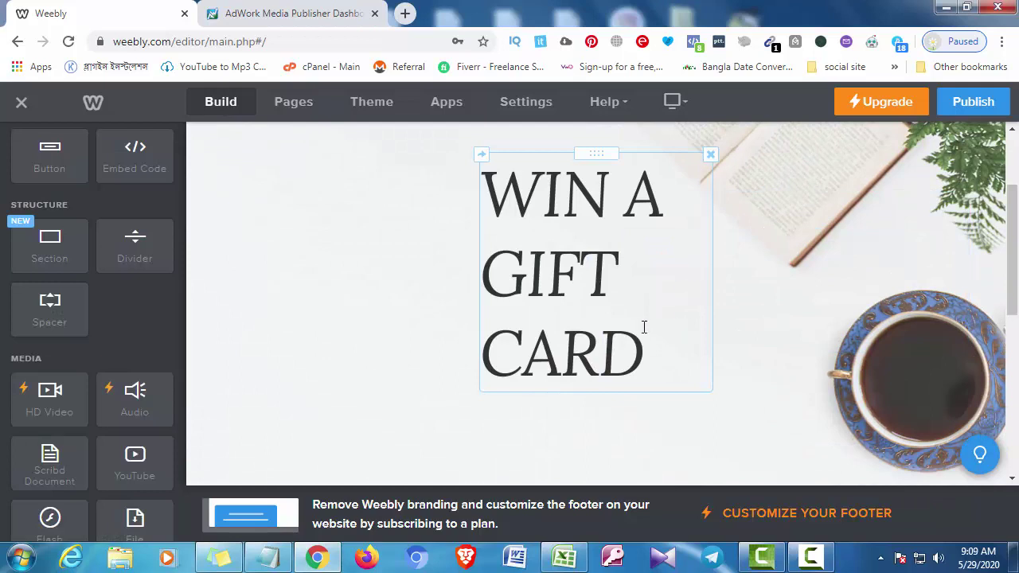
Reduce the font size of the whole WIN A GIFT CARD title until it fits on one line
left_click(661, 352)
left_click_drag(658, 364, 483, 187)
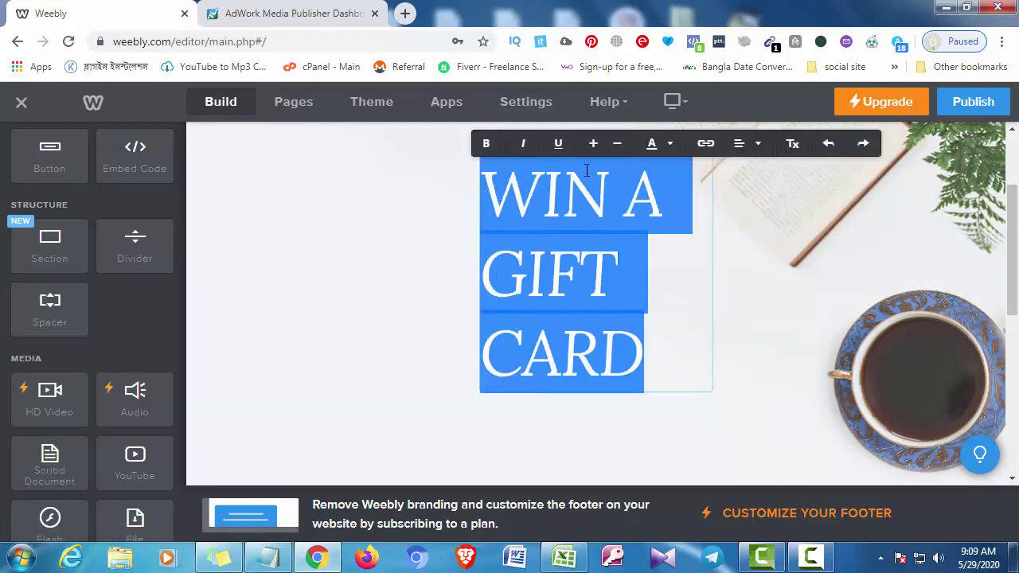
left_click(625, 145)
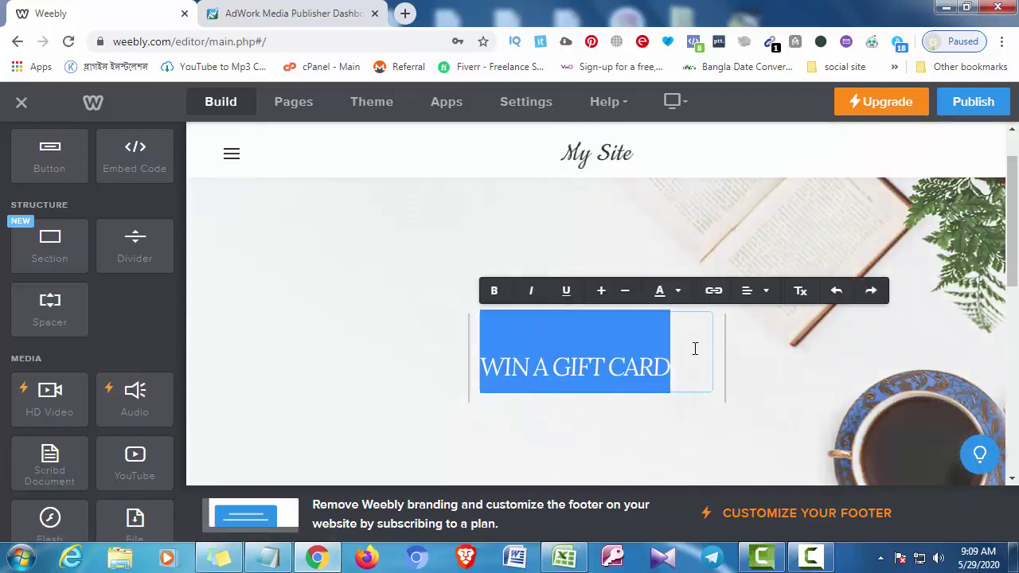
left_click(694, 356)
left_click(414, 338)
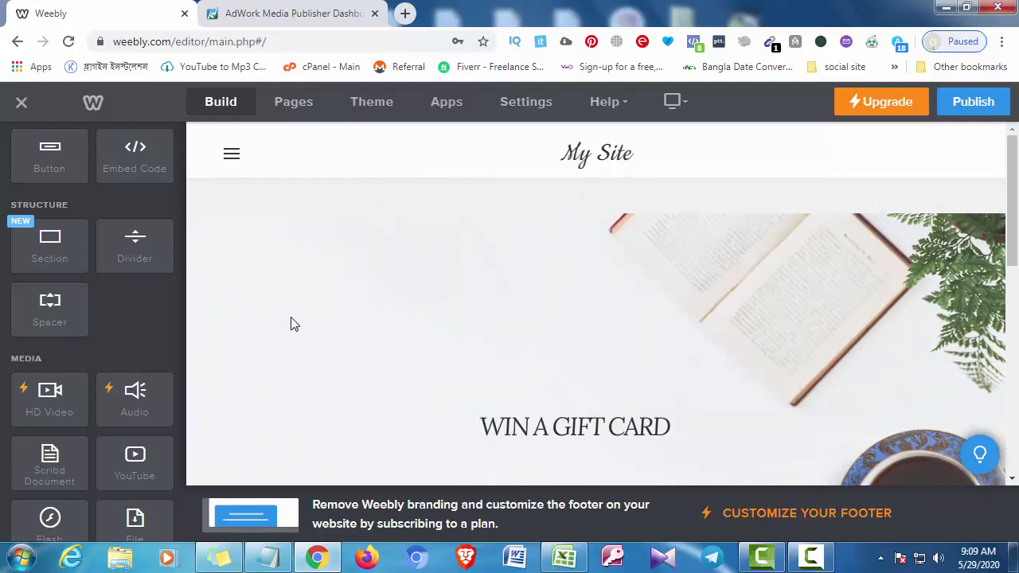
Try to place another Spacer element beneath the resized title and rearrange the spacing there
scroll(507, 375, "down", 1)
left_click_drag(460, 380, 539, 412)
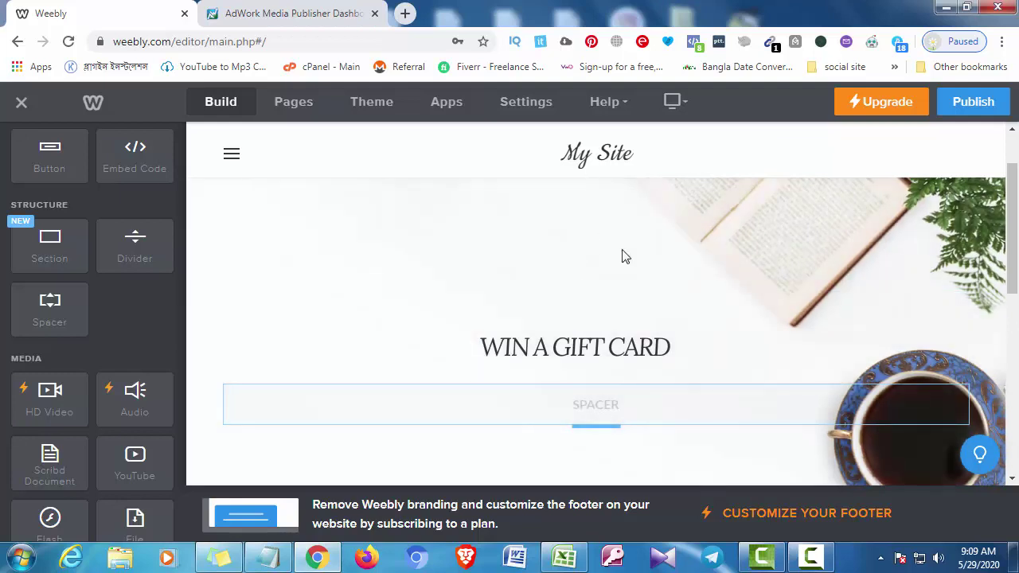
scroll(625, 257, "down", 3)
scroll(572, 249, "up", 4)
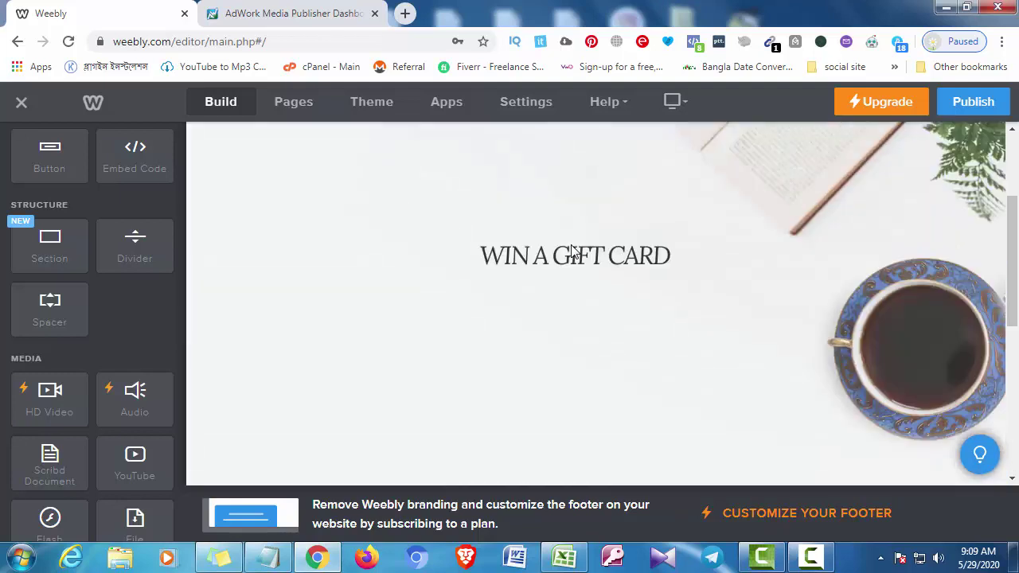
left_click_drag(635, 423, 160, 314)
left_click_drag(49, 309, 527, 343)
left_click_drag(367, 408, 173, 325)
scroll(183, 318, "up", 4)
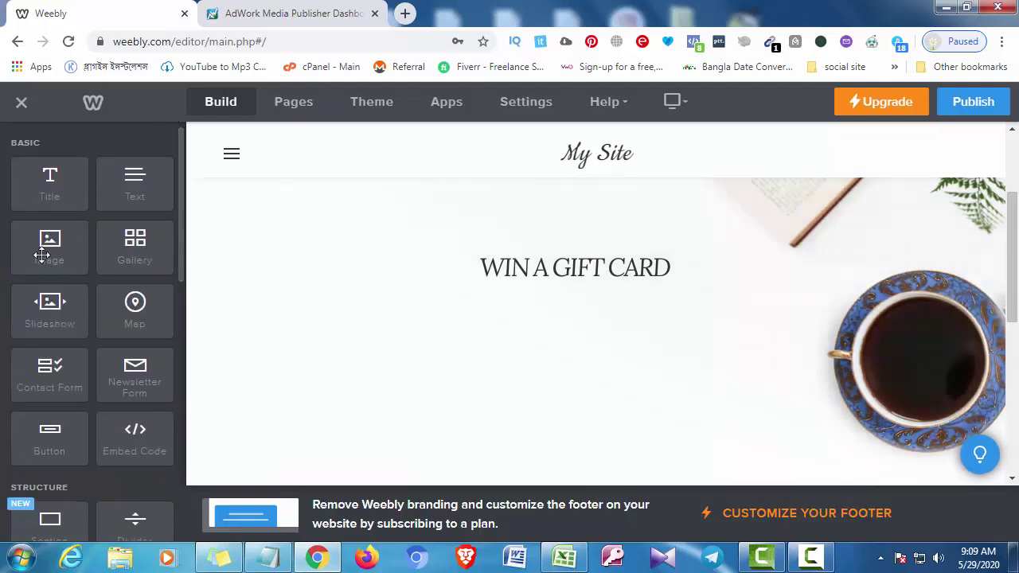
Add an Image element below the WIN A GIFT CARD title and choose the computer as its image source
left_click_drag(42, 255, 489, 358)
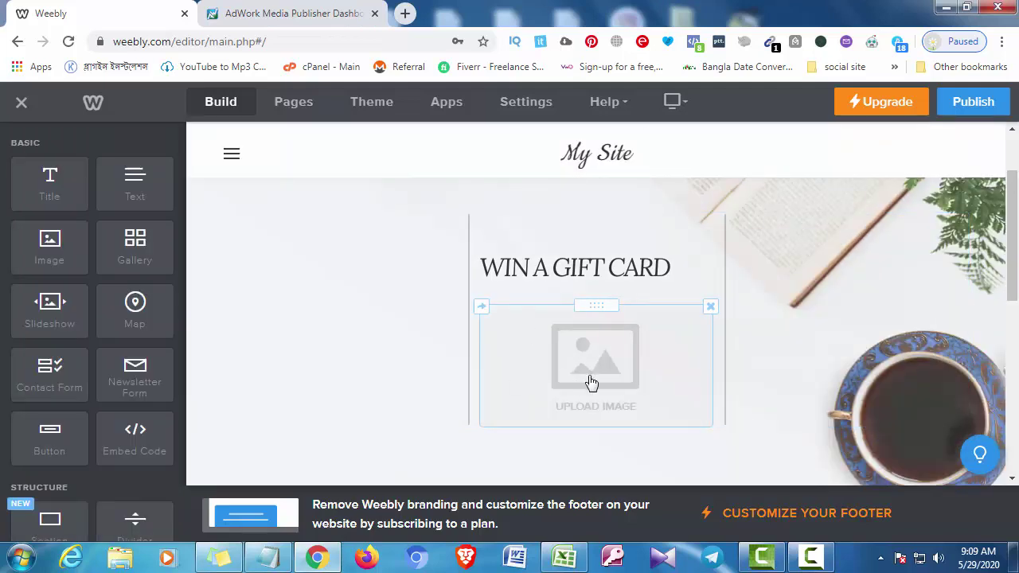
left_click(582, 359)
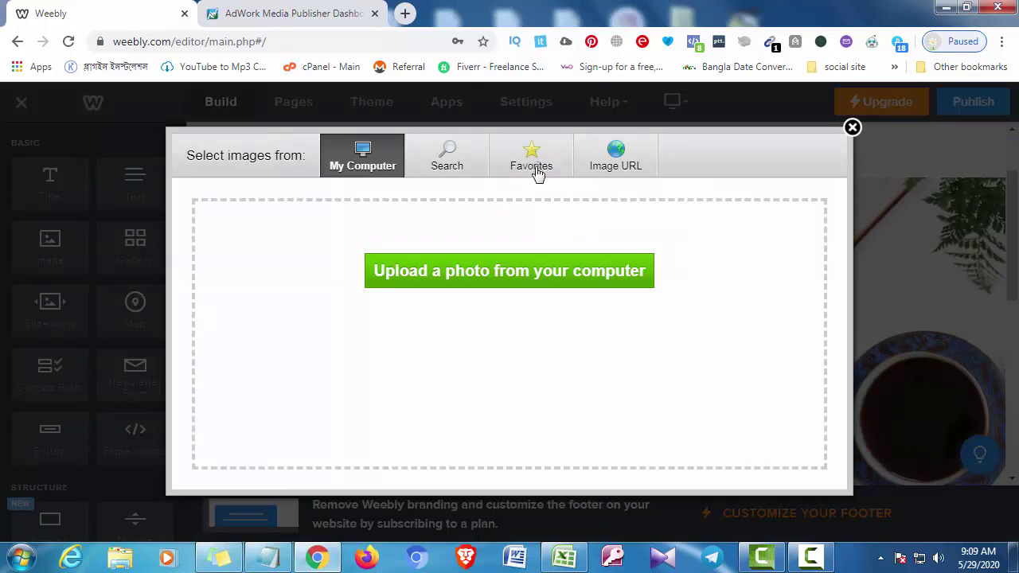
left_click(540, 159)
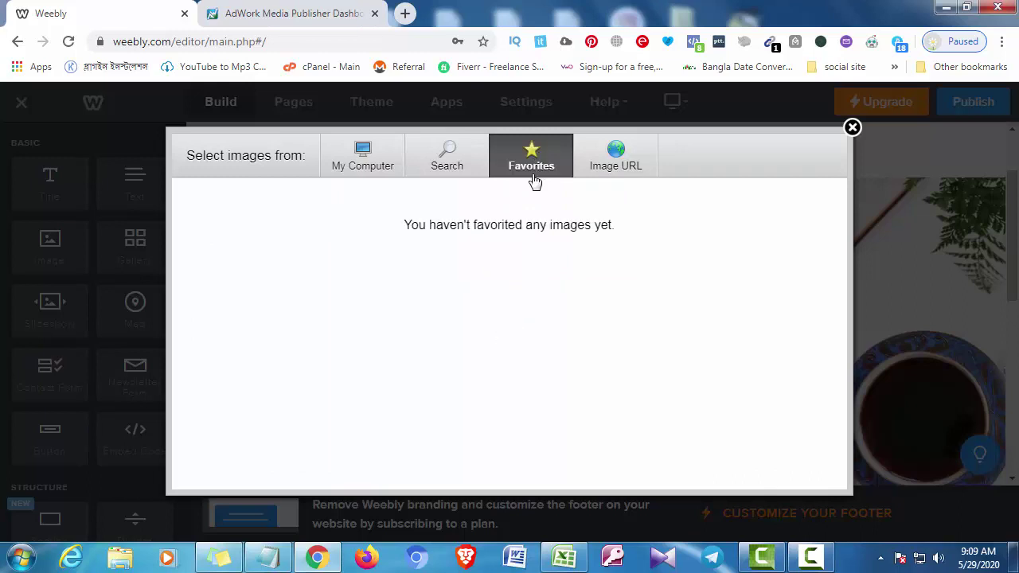
left_click(363, 164)
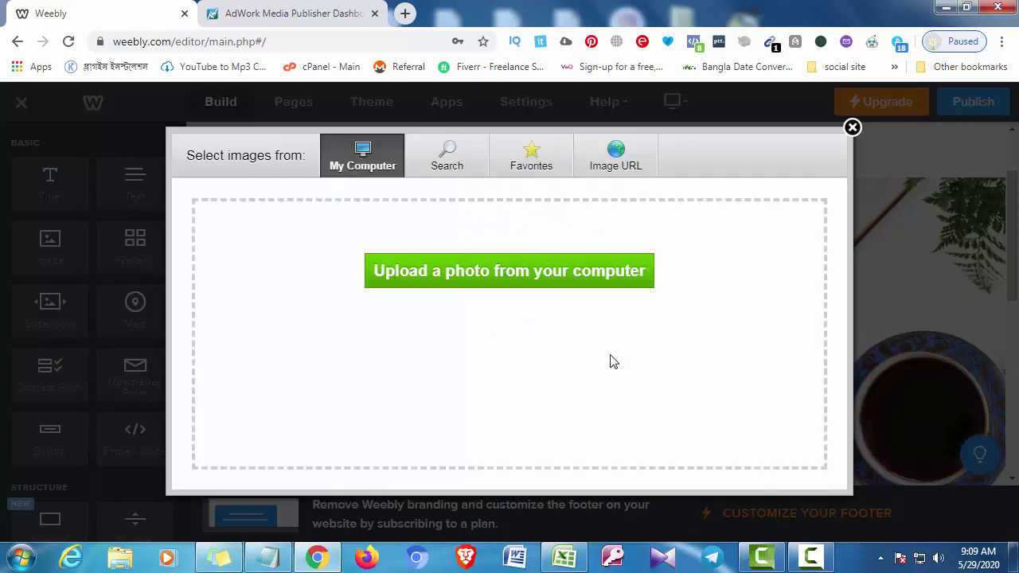
Upload Capture-removebg-preview.png from the other work folder on drive F: into the Image element
left_click(517, 274)
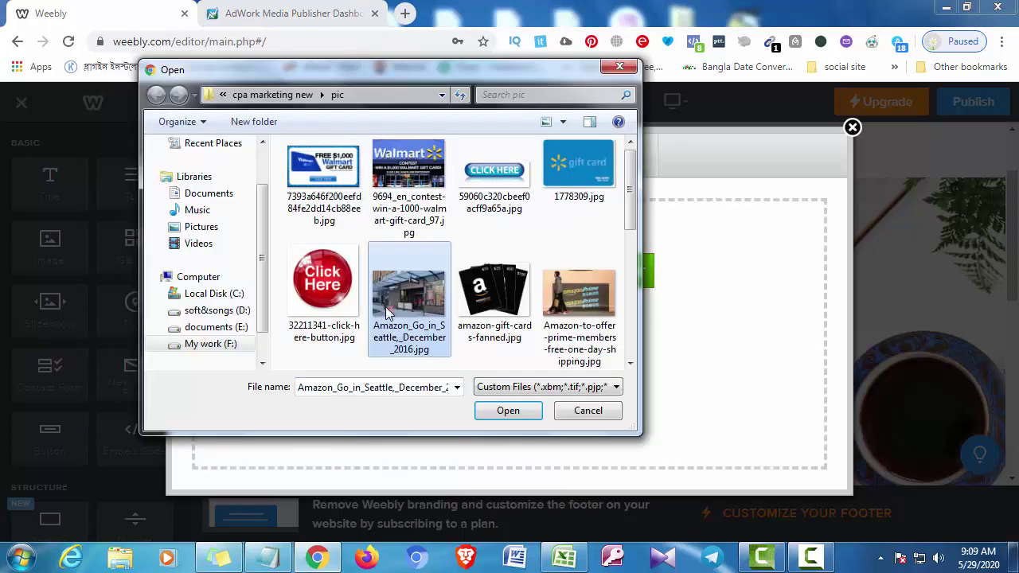
left_click(272, 95)
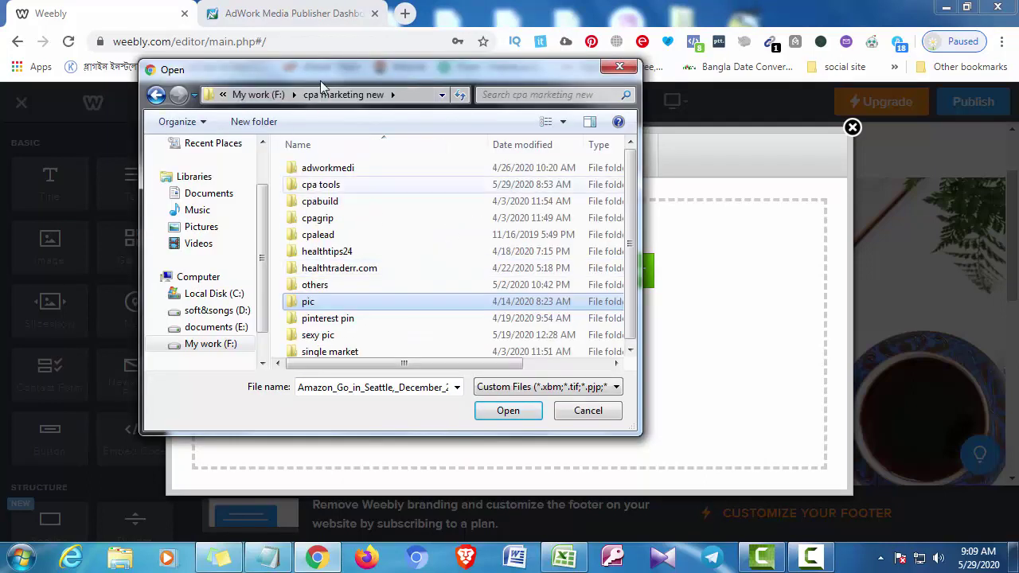
left_click(243, 95)
scroll(454, 268, "down", 5)
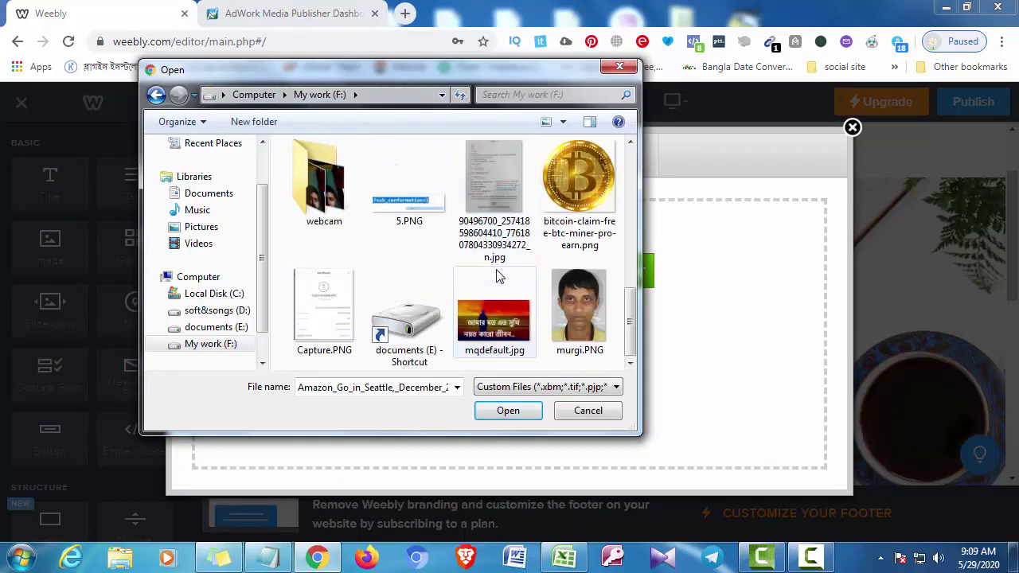
scroll(454, 269, "up", 1)
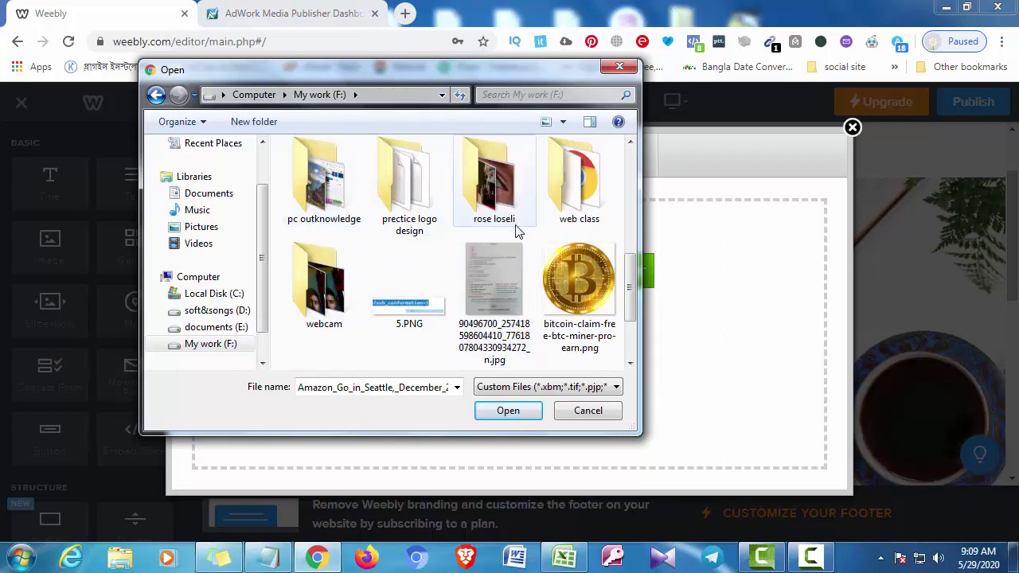
scroll(516, 231, "up", 4)
double_click(601, 303)
left_click(591, 217)
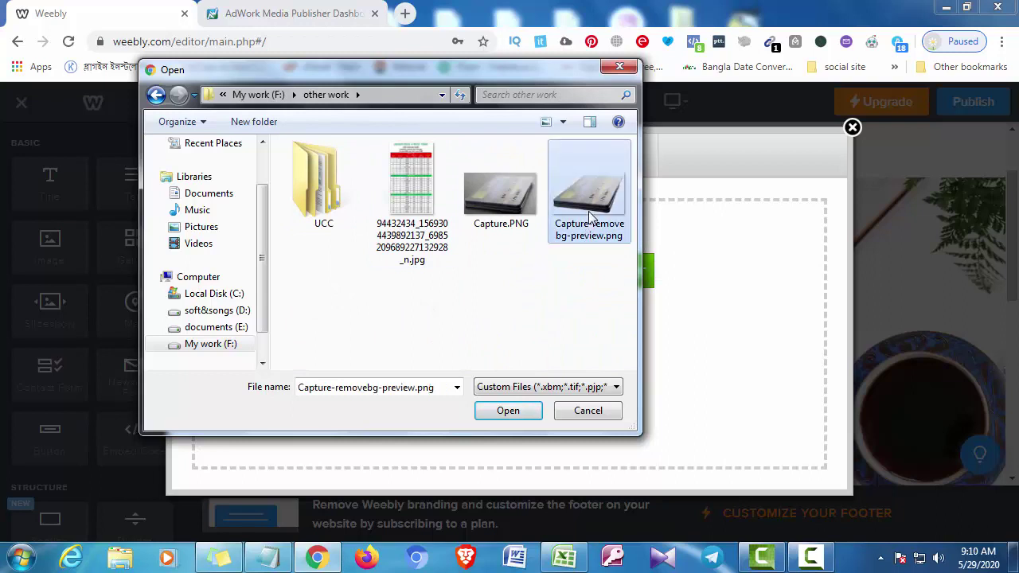
left_click(506, 411)
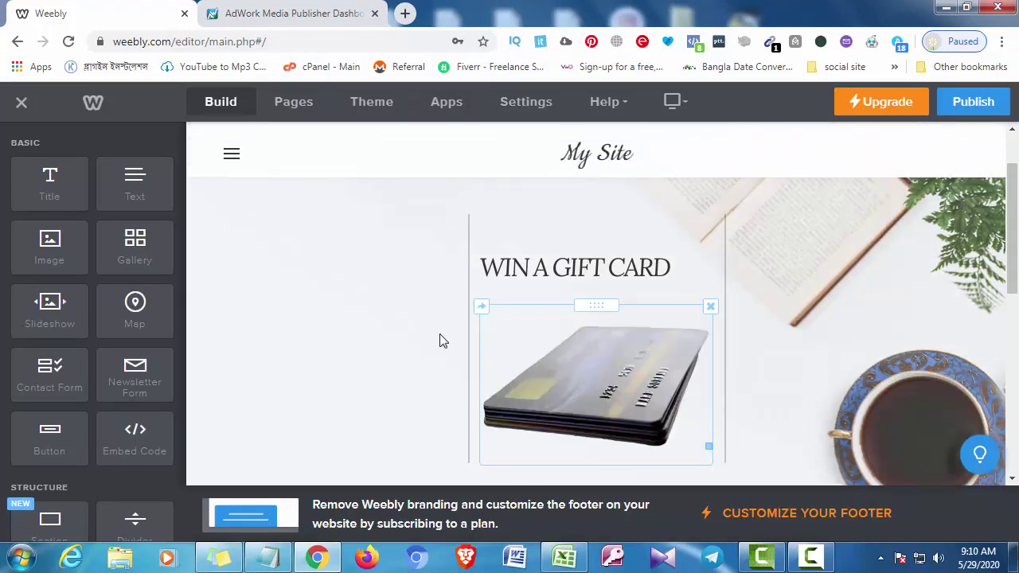
Move the card image into a column on the page's left side, below the WIN A GIFT CARD title
left_click_drag(596, 306, 374, 312)
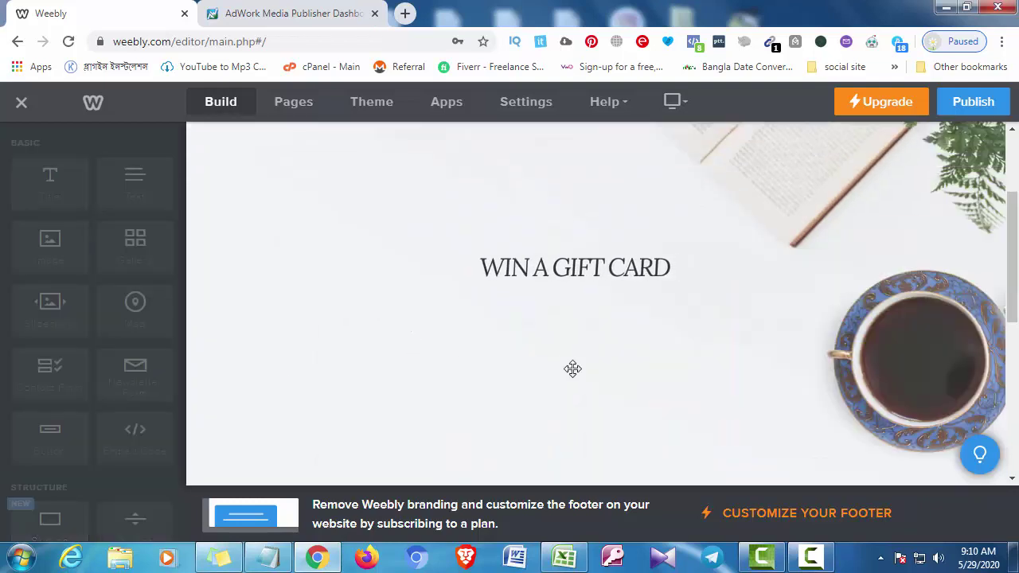
left_click(504, 187)
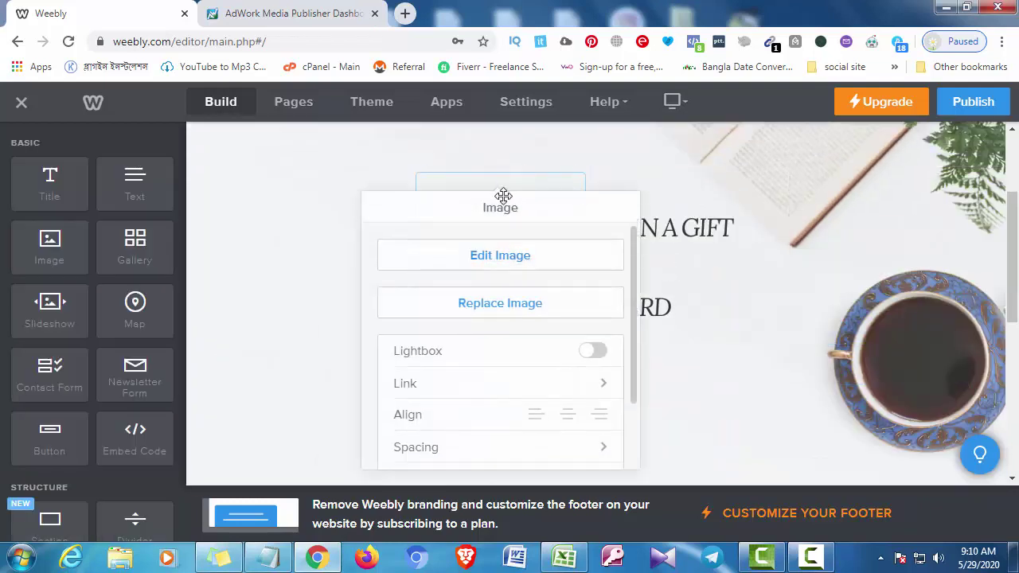
left_click(578, 164)
left_click_drag(507, 186, 468, 366)
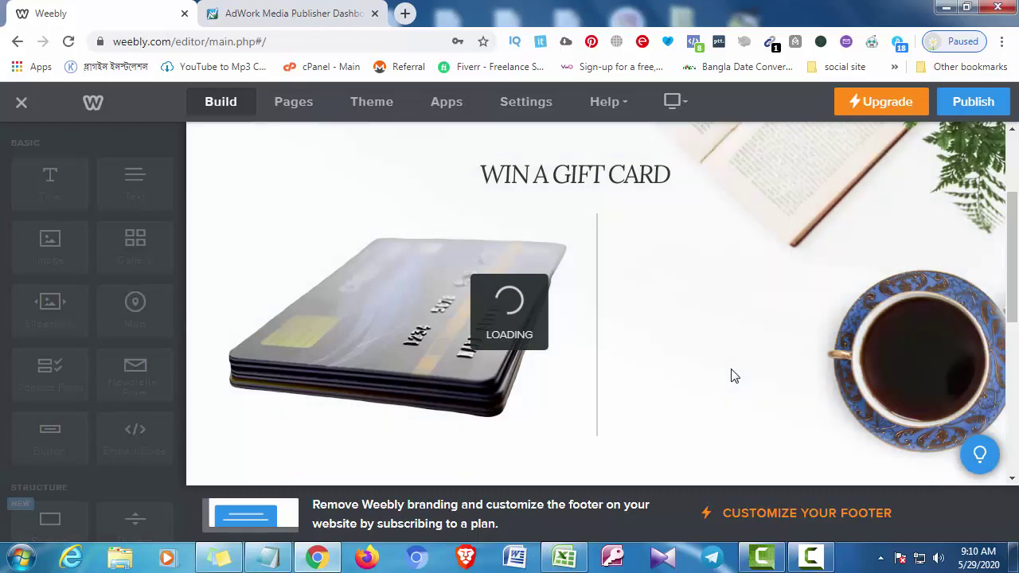
scroll(636, 186, "up", 2)
scroll(635, 188, "down", 2)
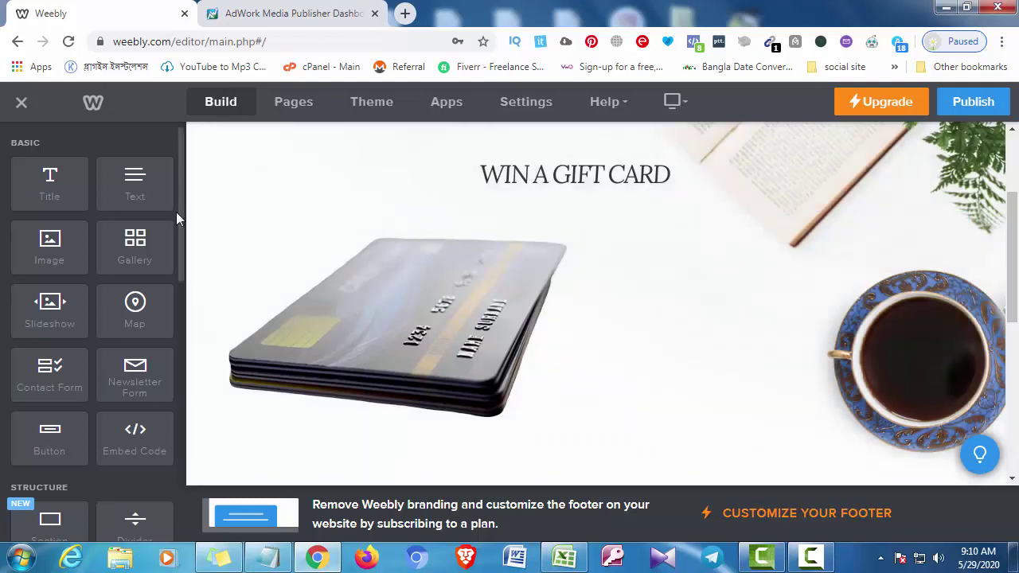
Add a Text element beside the card image and paste in the entire contents of lending page text.txt
left_click_drag(200, 245, 629, 307)
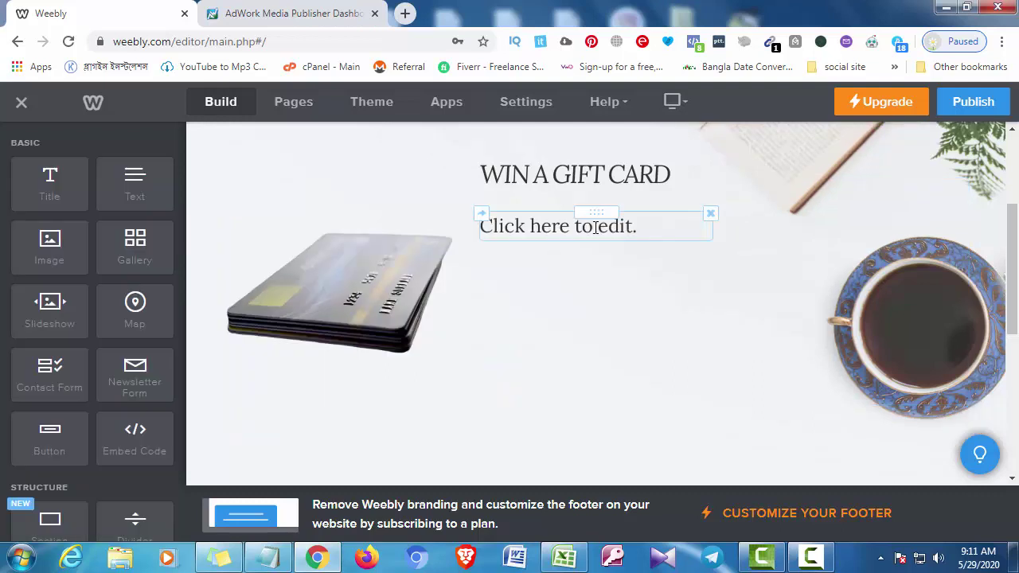
left_click(617, 230)
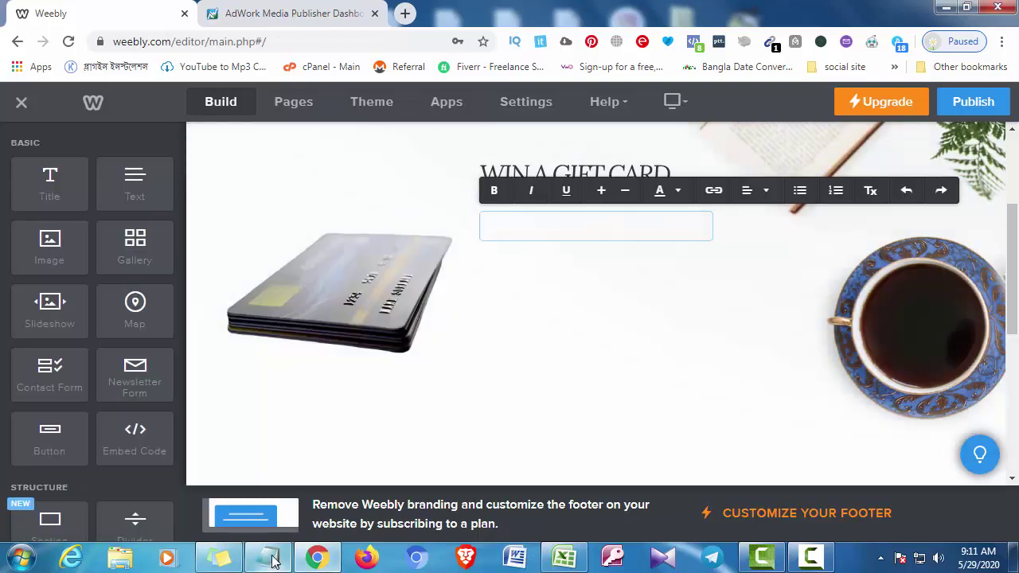
left_click(268, 558)
left_click_drag(371, 319, 46, 94)
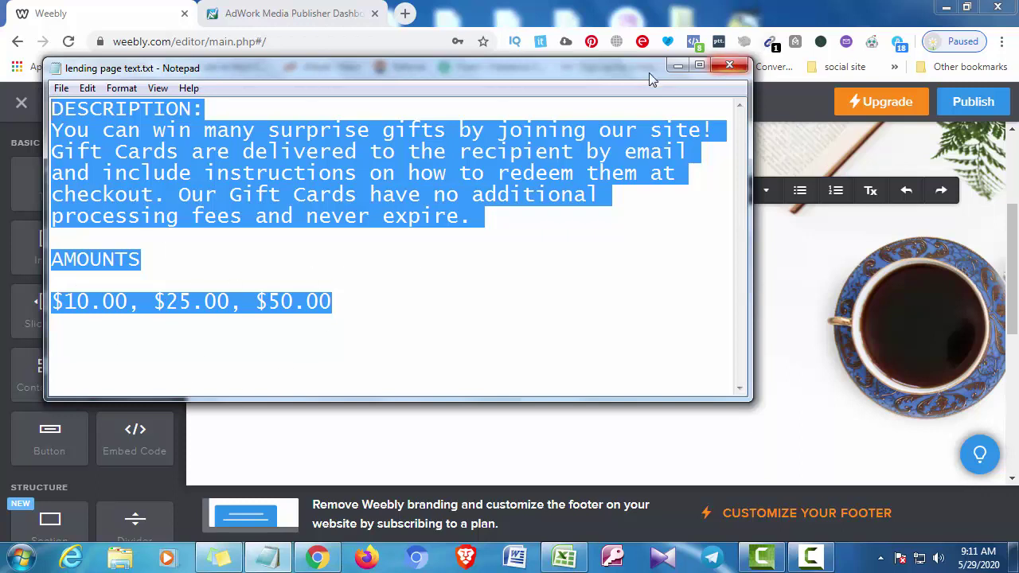
left_click(677, 65)
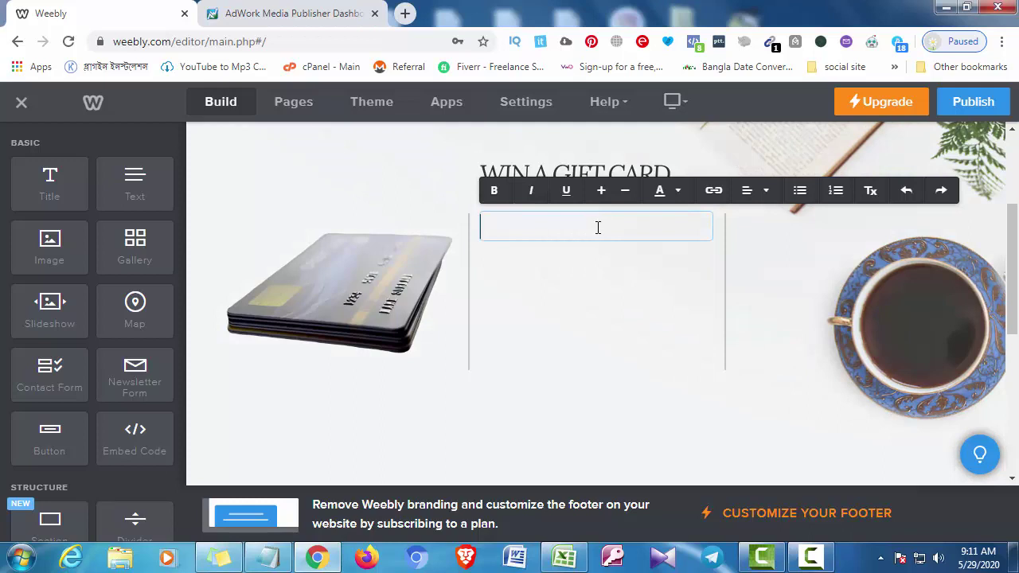
key("ctrl+v")
Reduce the font size of all the pasted description text and justify its alignment
key("ctrl+a")
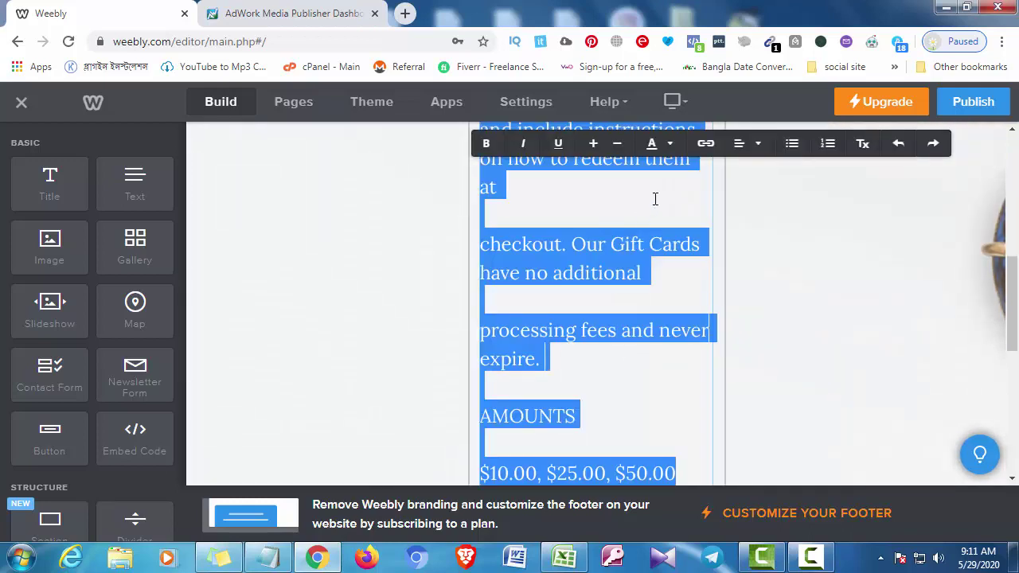
left_click(619, 145)
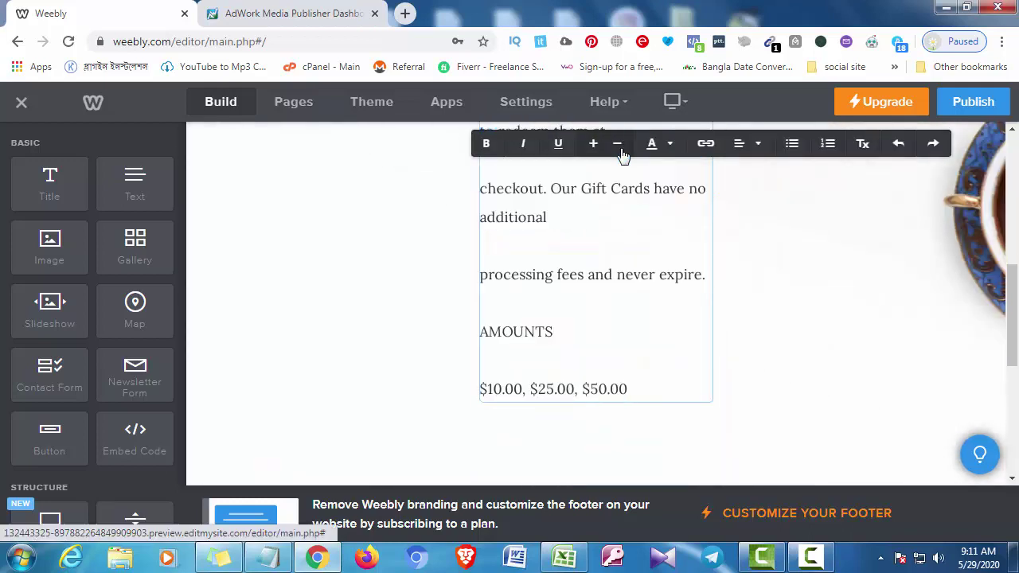
left_click(627, 269)
left_click(627, 269)
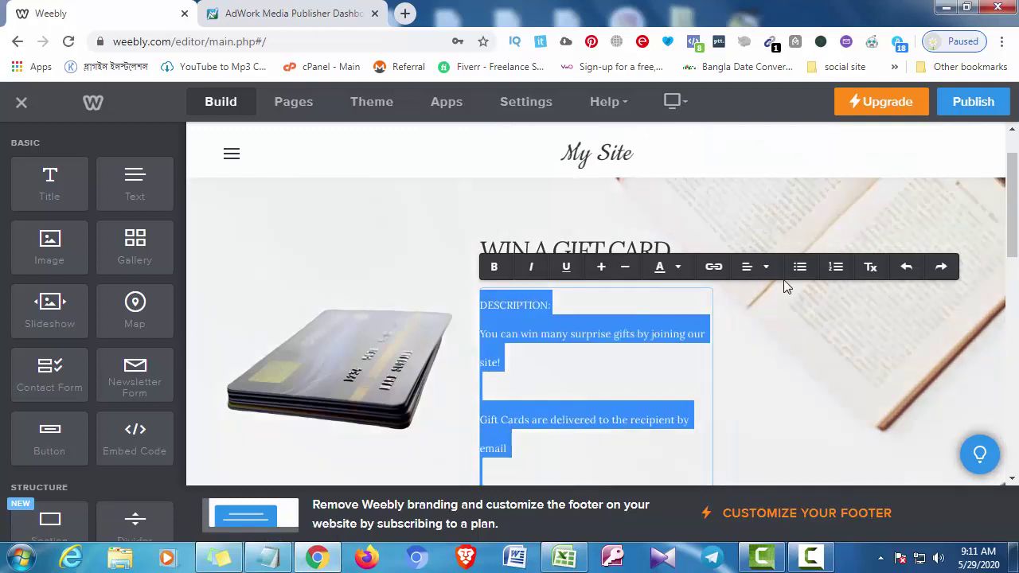
left_click(763, 268)
left_click(756, 344)
Remove the line breaks inside the description so it runs as one paragraph from "You can win" to "never expire."
left_click(488, 389)
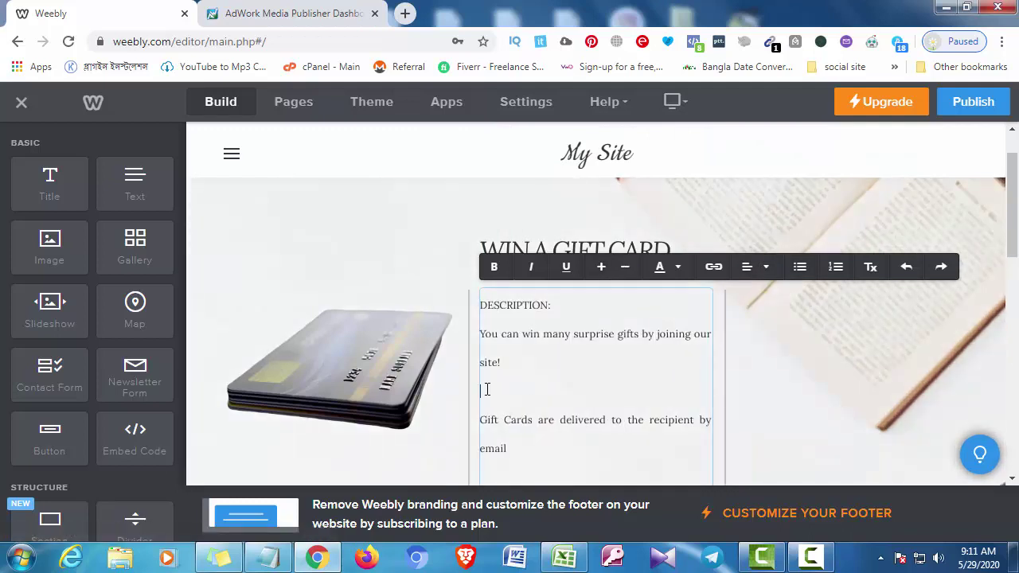
key("BackSpace")
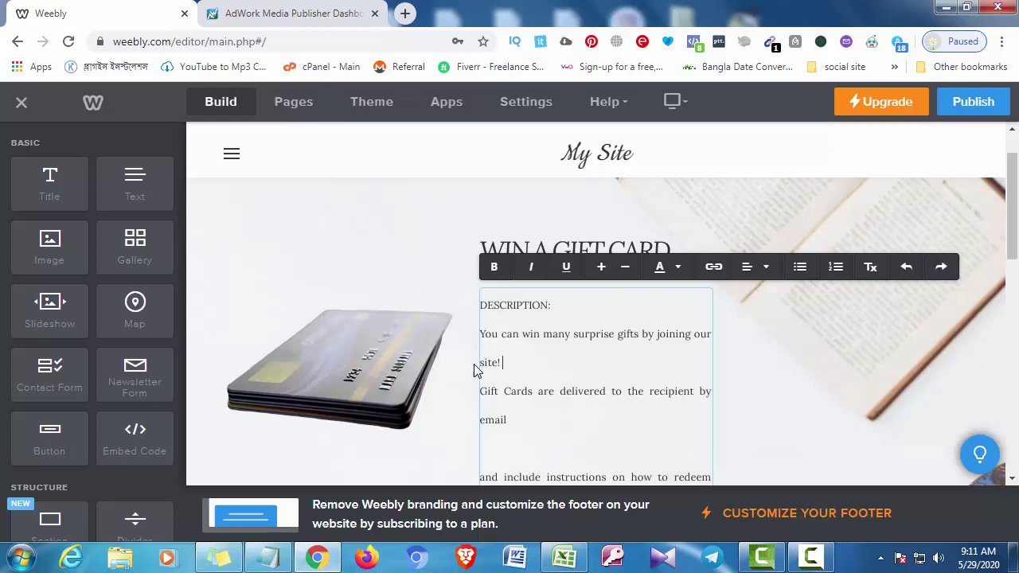
left_click(481, 391)
key("BackSpace")
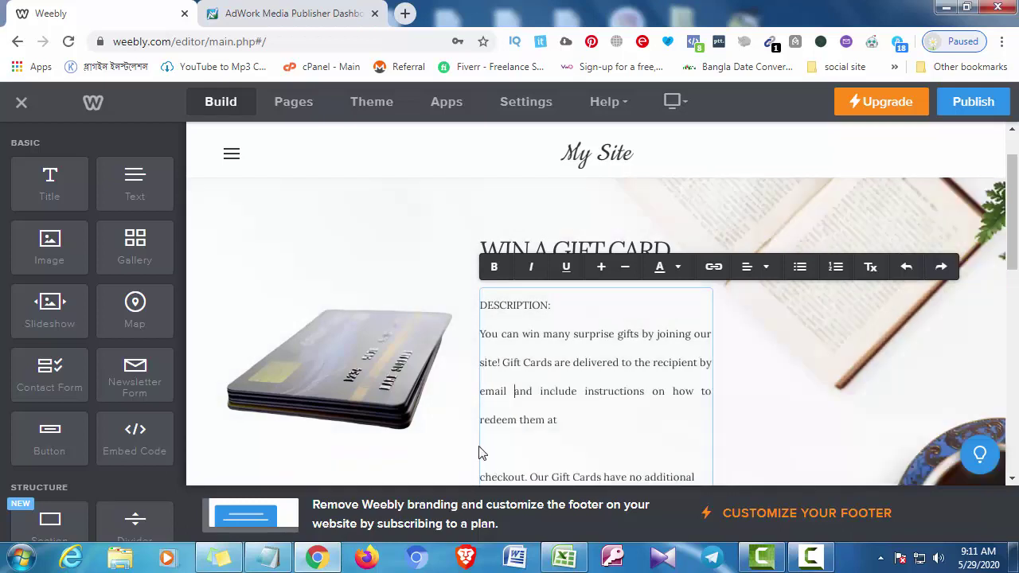
scroll(489, 409, "down", 2)
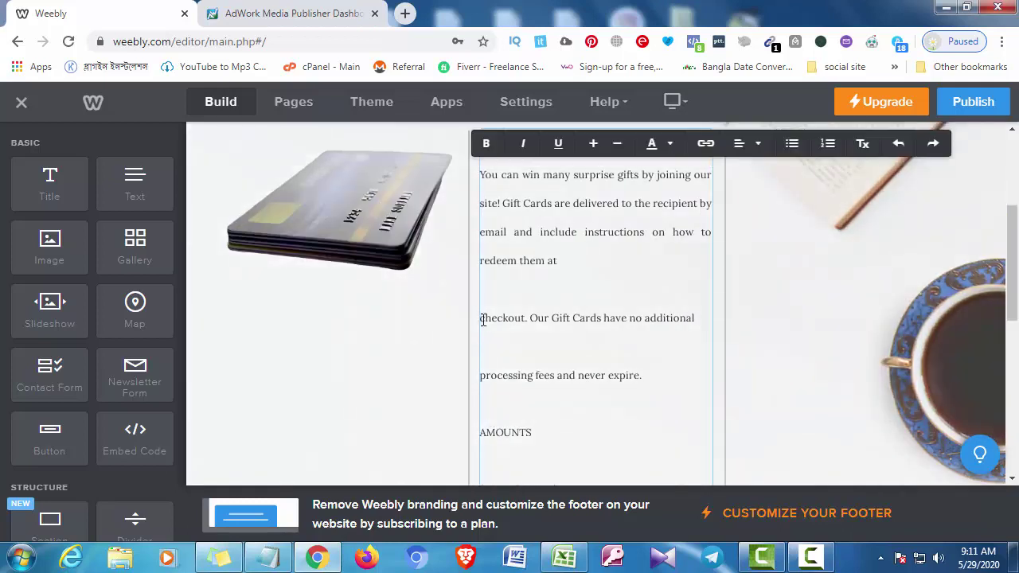
left_click(483, 319)
key("BackSpace")
key("BackSpace")
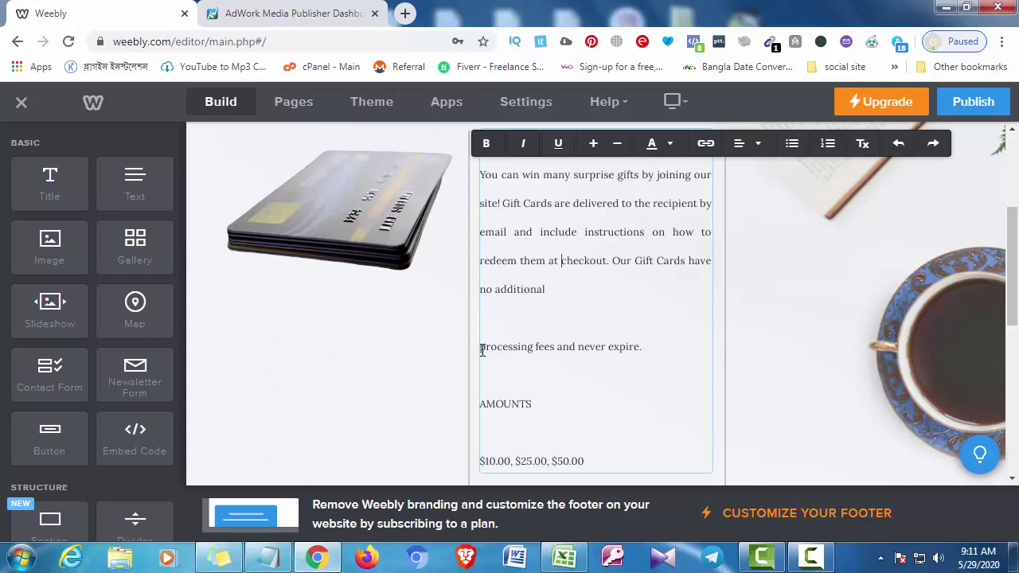
left_click(481, 348)
key("BackSpace")
key("BackSpace")
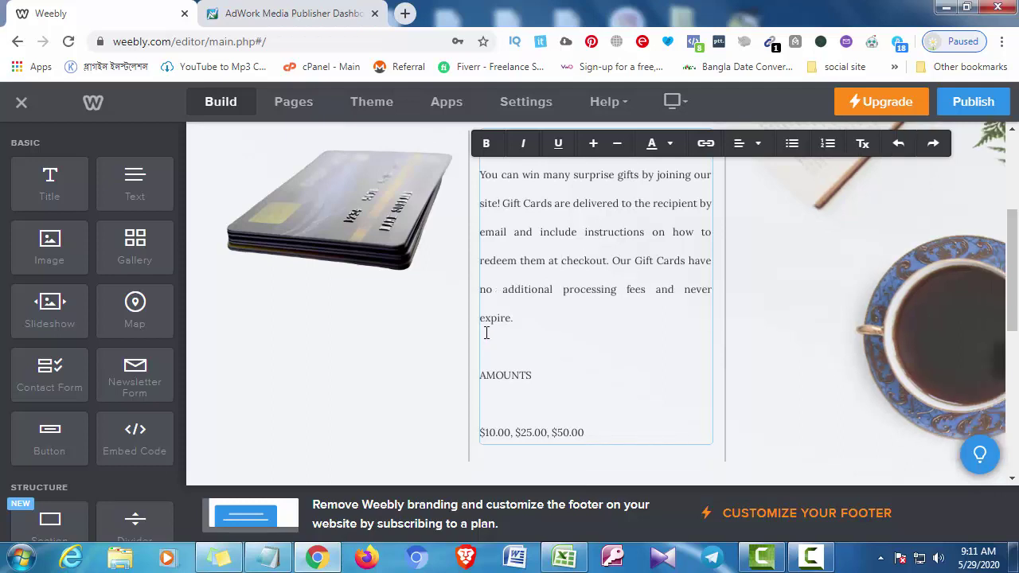
Delete the blank lines around AMOUNTS and put $10.00, $25.00, $50.00 on the same line as it
left_click(487, 333)
key("BackSpace")
left_click(482, 403)
key("BackSpace")
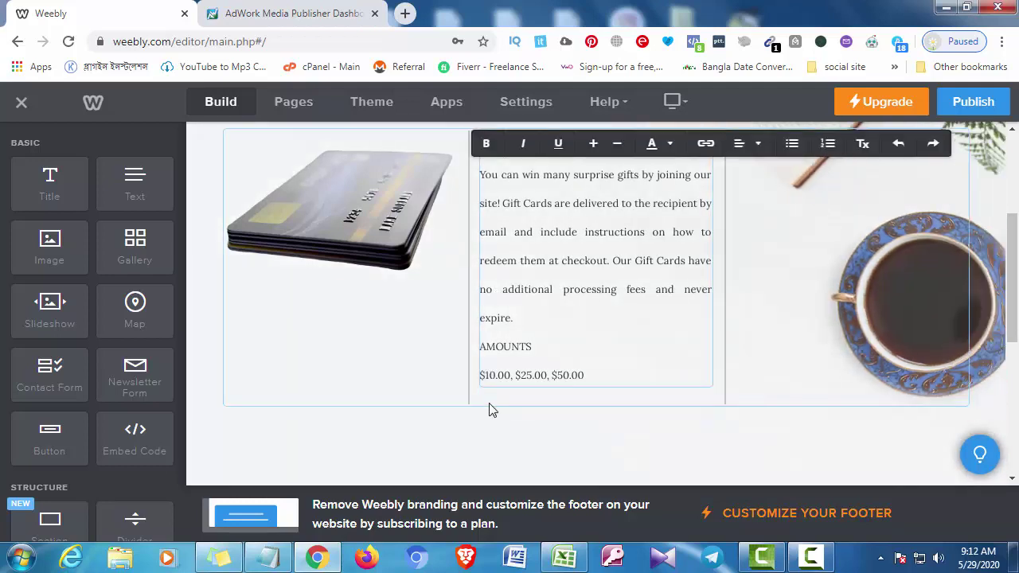
key("BackSpace")
scroll(560, 345, "up", 2)
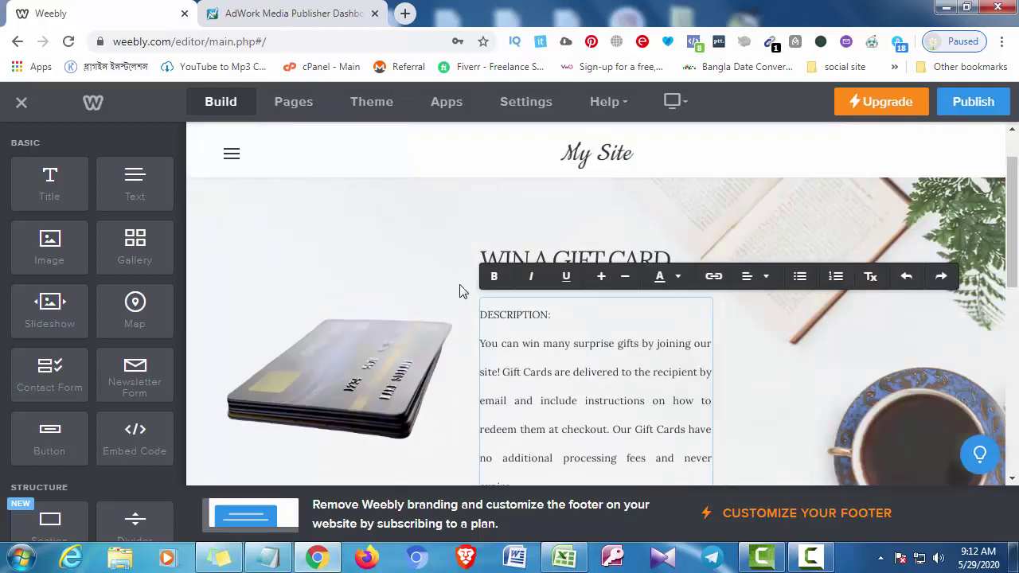
left_click(417, 255)
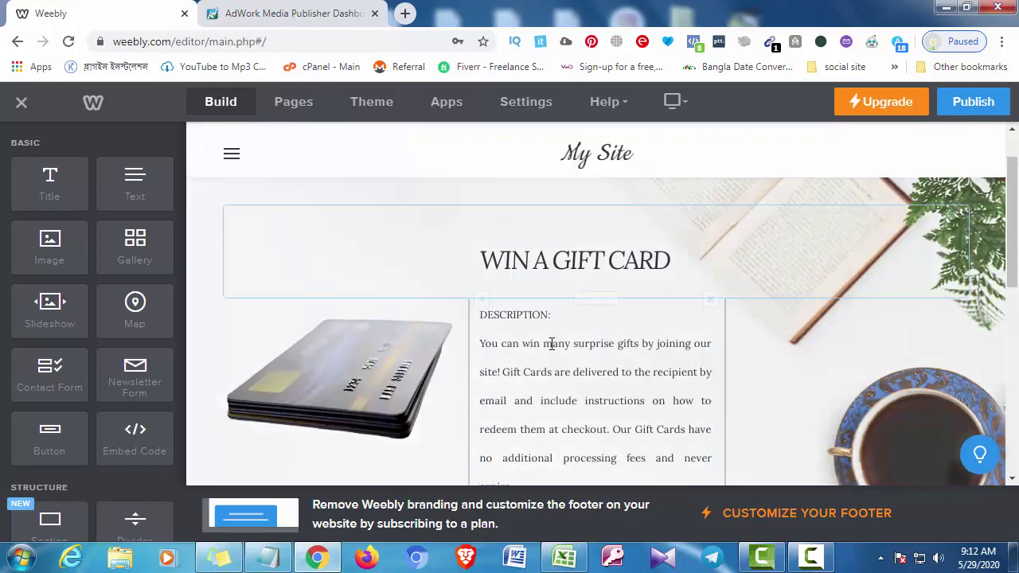
left_click(691, 265)
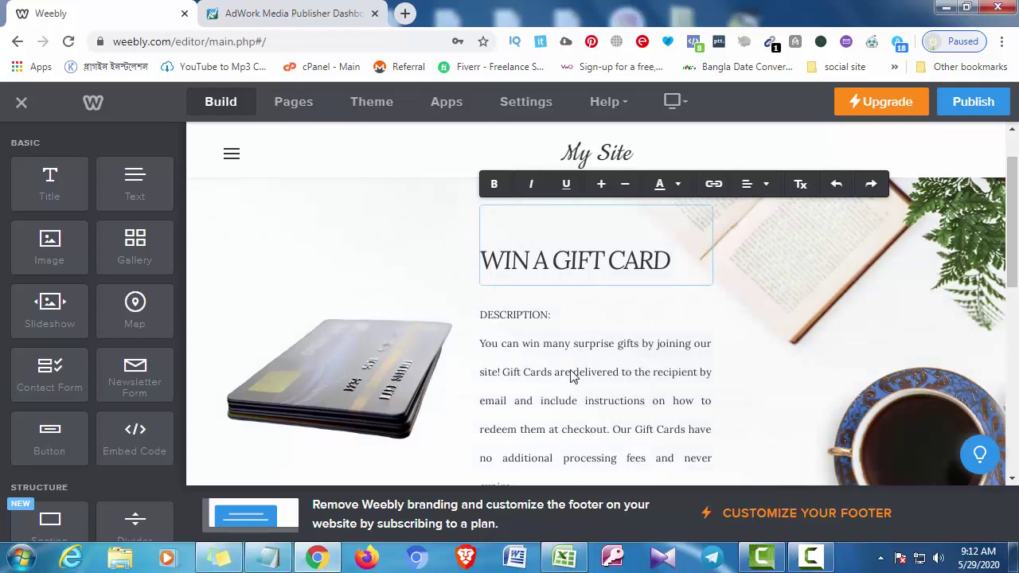
Add a Contact Form element below the AMOUNTS line of the gift card section
scroll(446, 366, "down", 4)
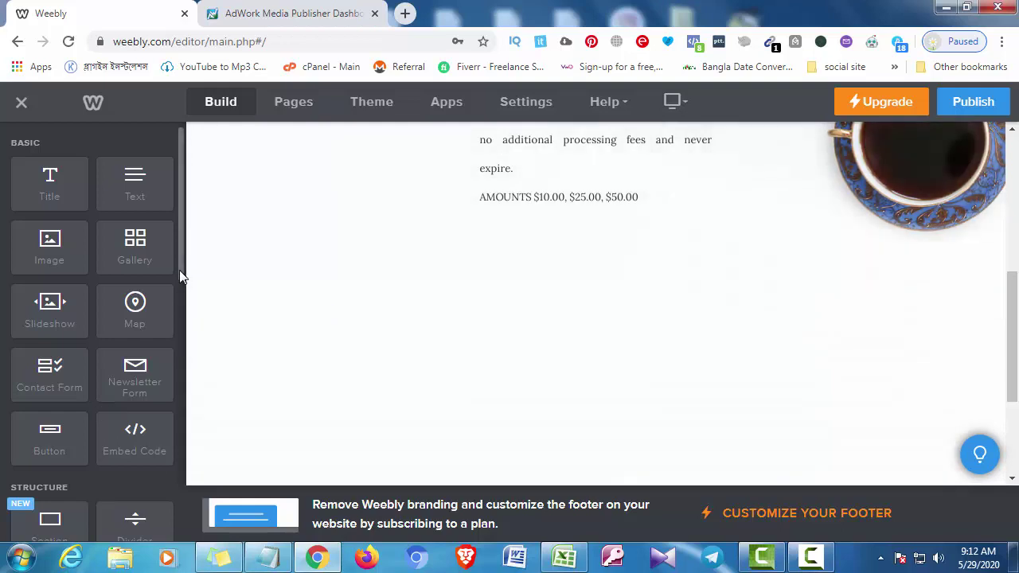
scroll(181, 306, "down", 1)
left_click_drag(181, 306, 378, 293)
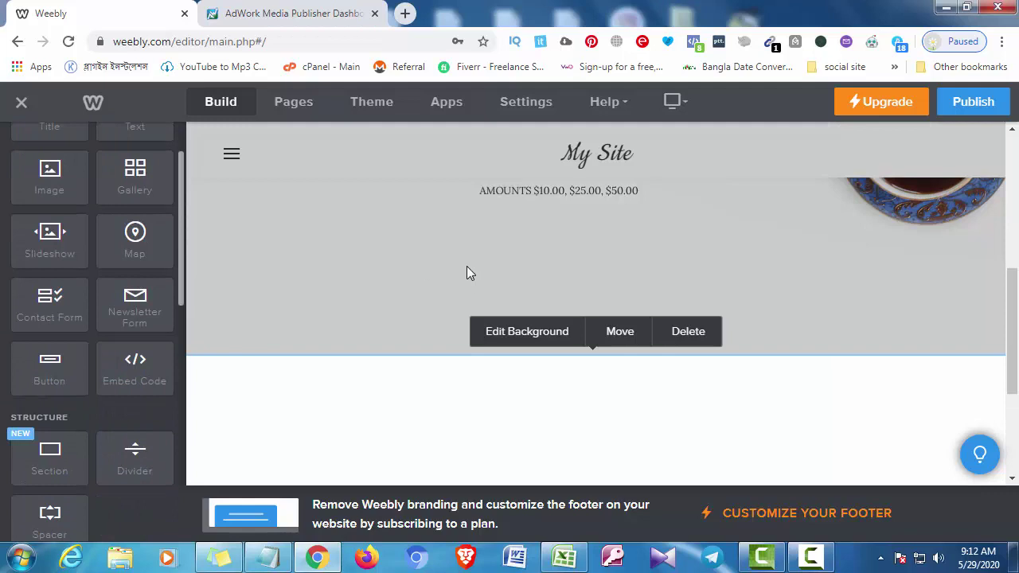
left_click_drag(182, 300, 188, 356)
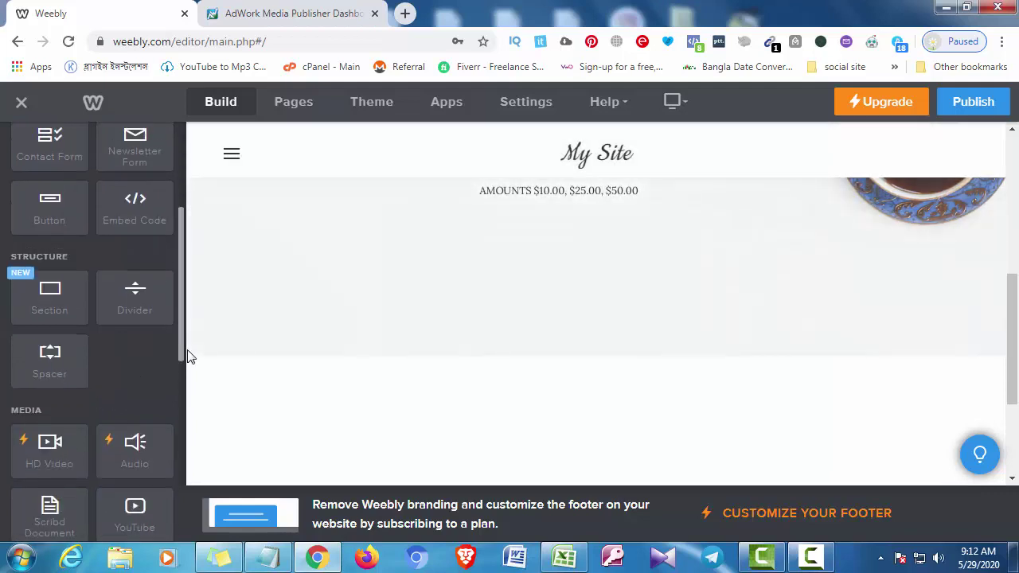
scroll(136, 253, "up", 3)
scroll(159, 318, "down", 4)
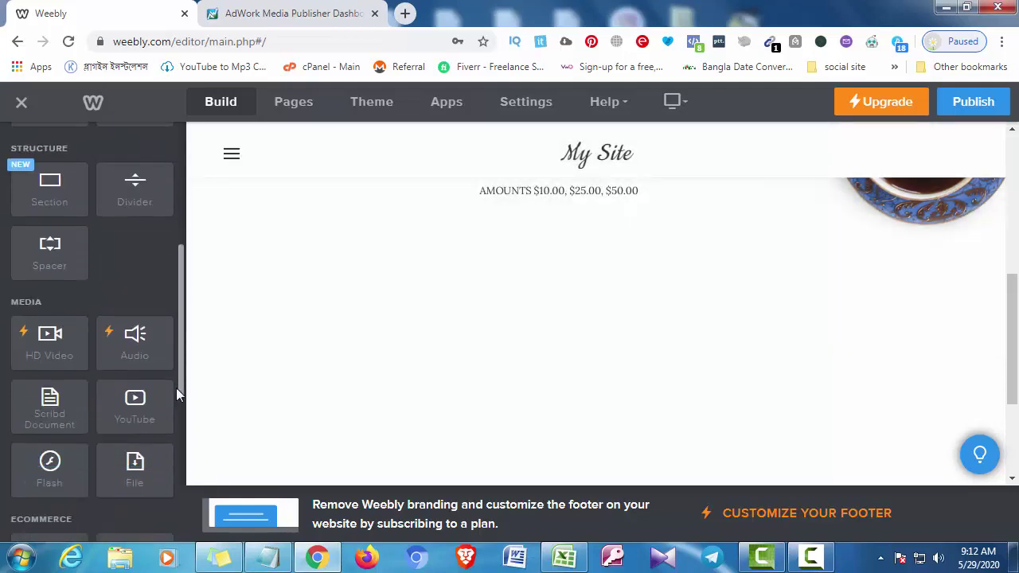
scroll(157, 278, "up", 2)
scroll(158, 278, "up", 3)
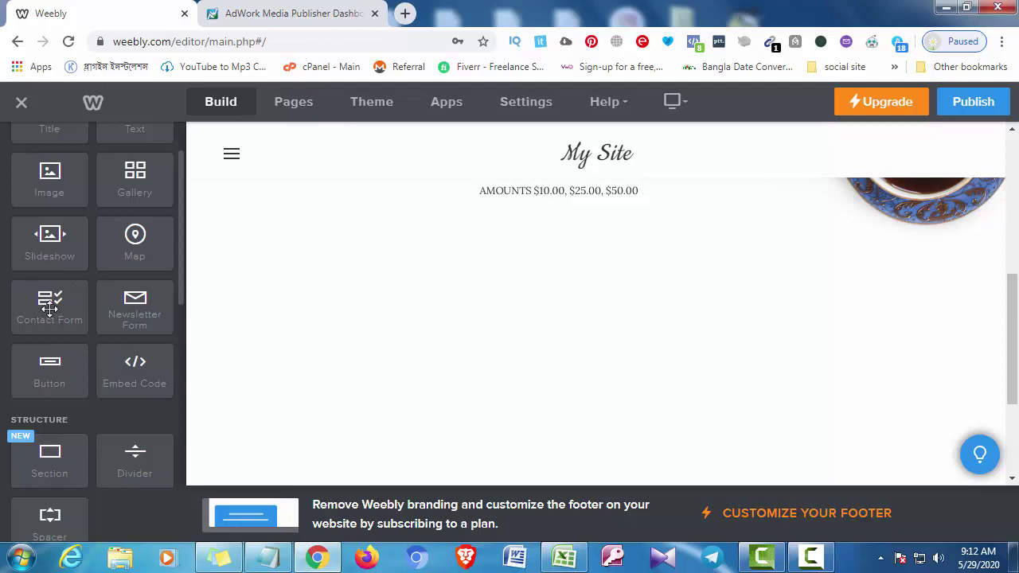
left_click_drag(489, 334, 591, 276)
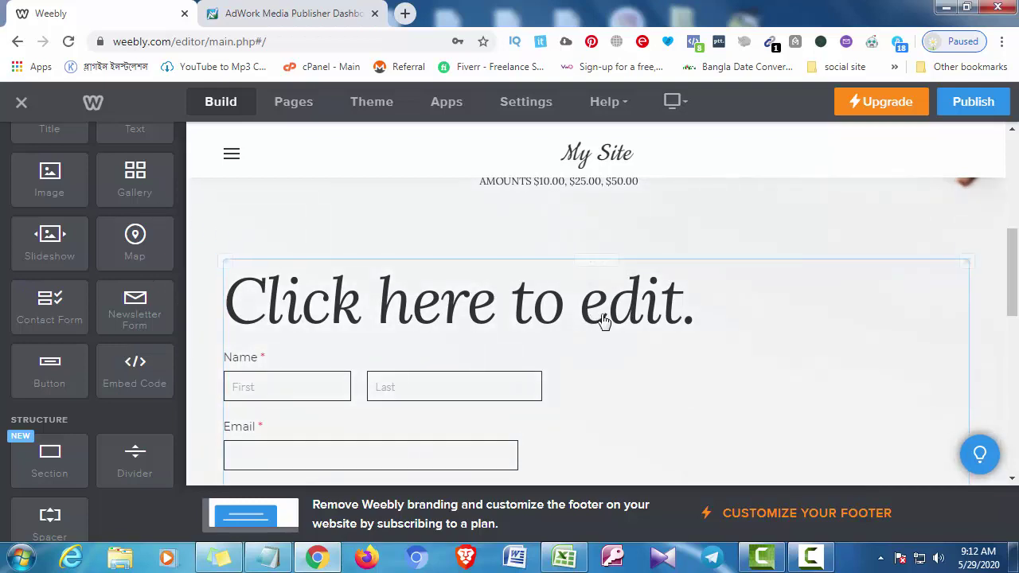
Delete the Name field and the placeholder heading from the contact form
left_click(405, 321)
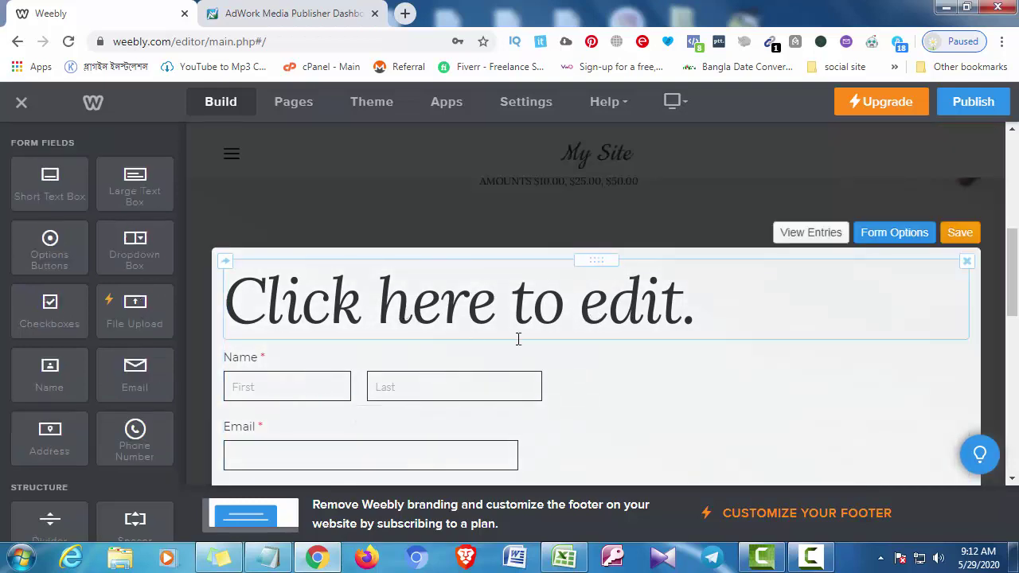
scroll(489, 409, "down", 2)
left_click(377, 237)
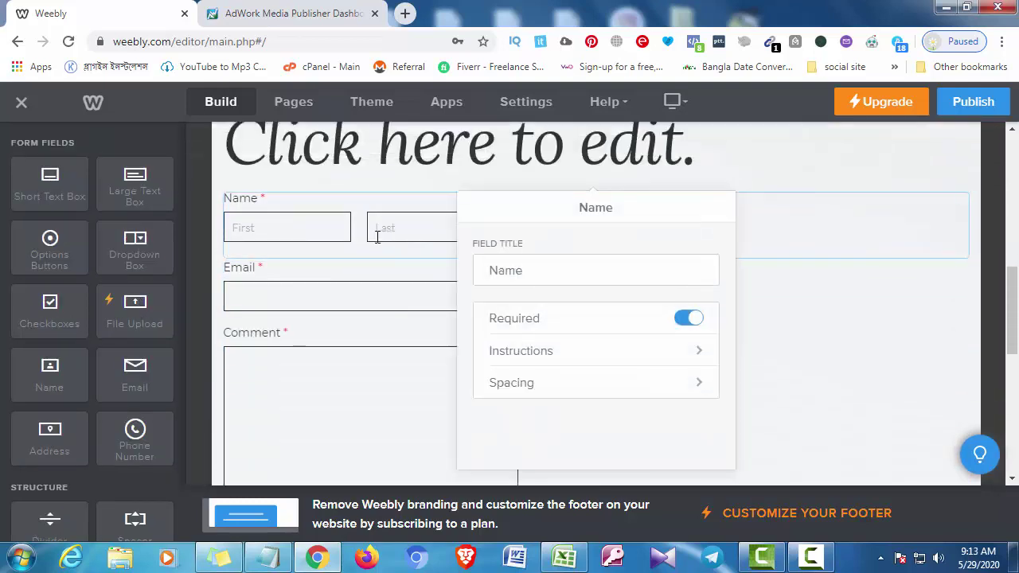
left_click(931, 353)
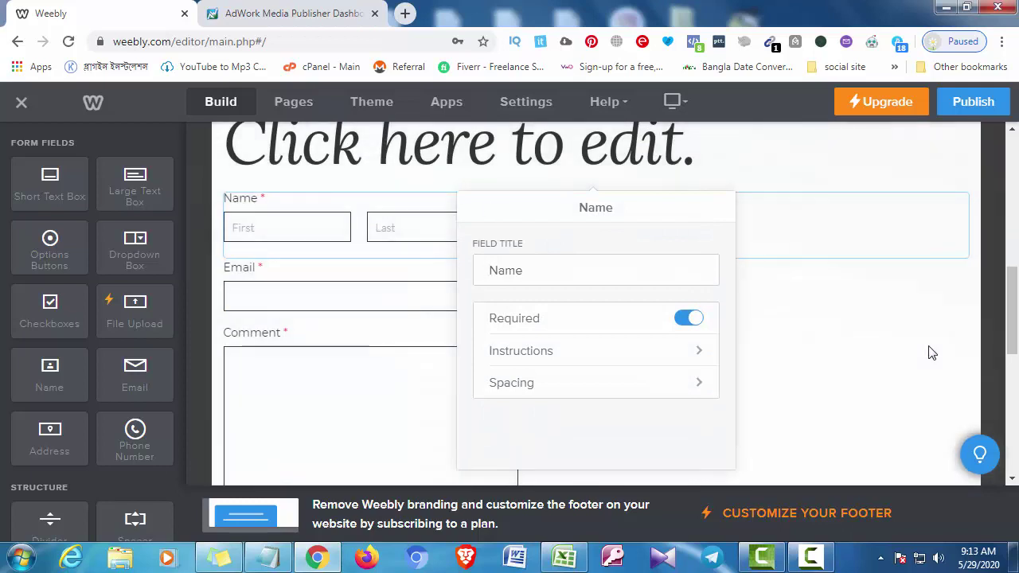
scroll(601, 327, "up", 2)
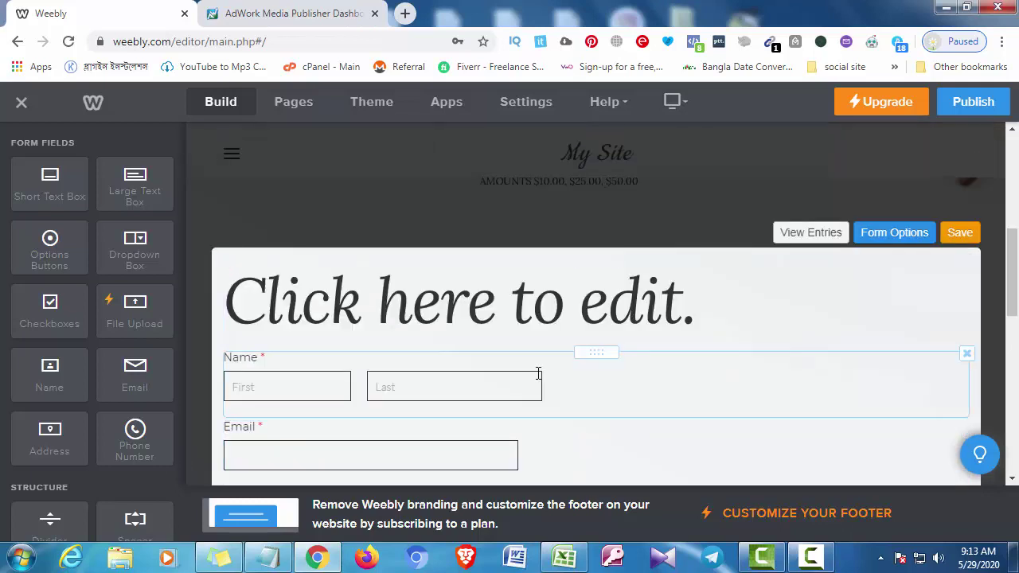
left_click(967, 353)
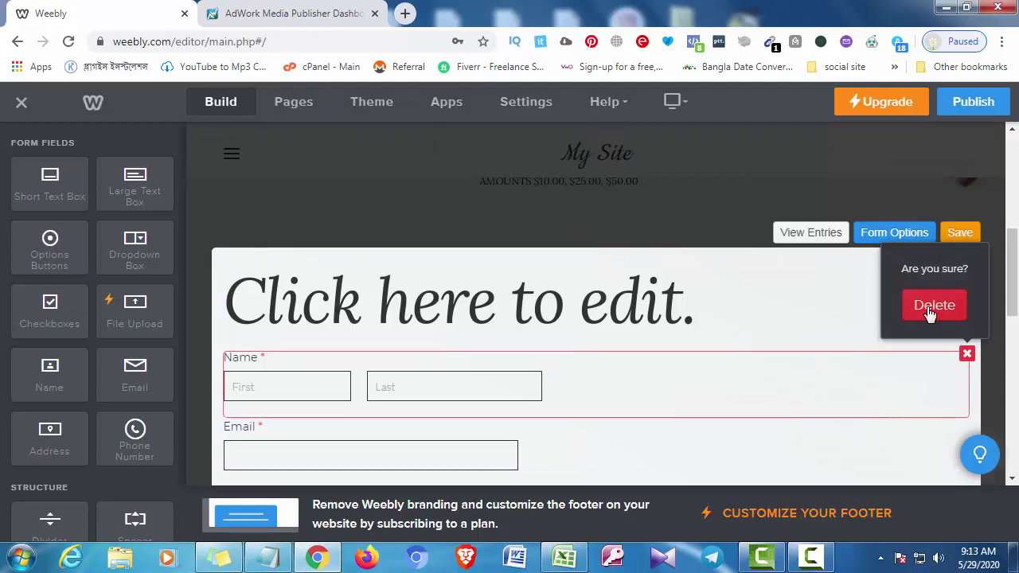
left_click(931, 311)
left_click(966, 261)
left_click(928, 223)
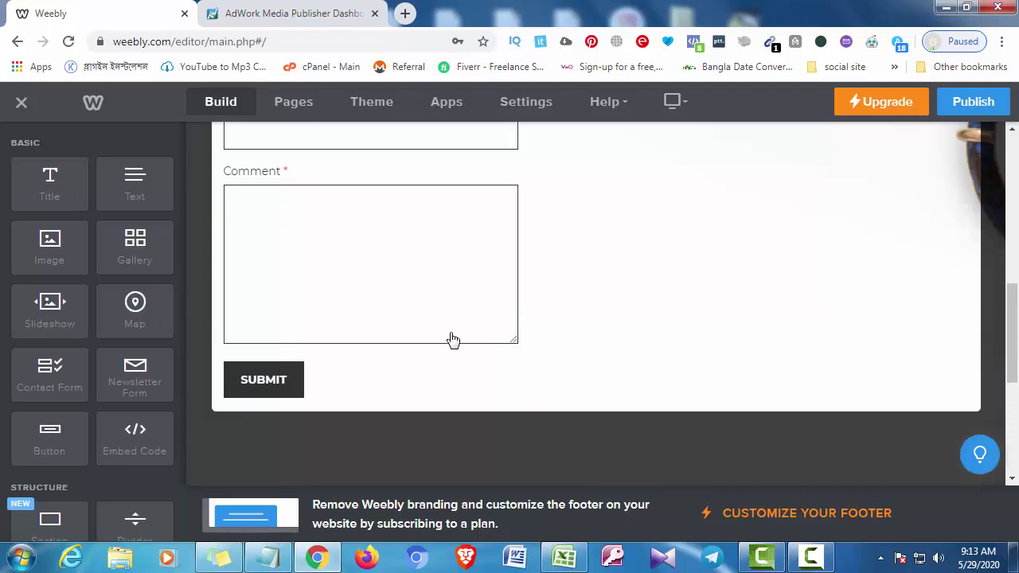
Delete the Comment field from the contact form, keeping only the Email field and the SUBMIT button
left_click(385, 409)
left_click(294, 375)
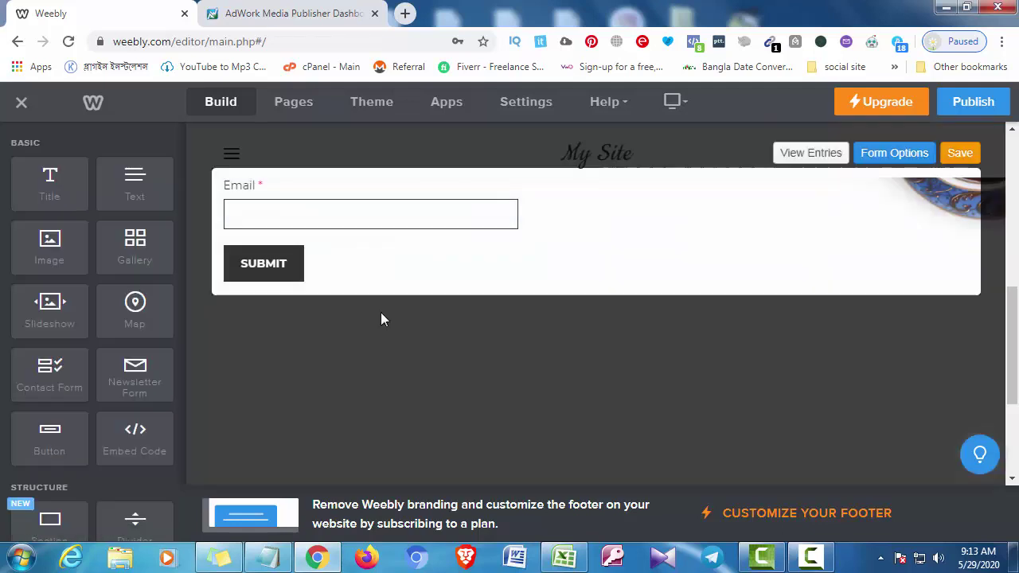
left_click(309, 253)
scroll(309, 251, "up", 2)
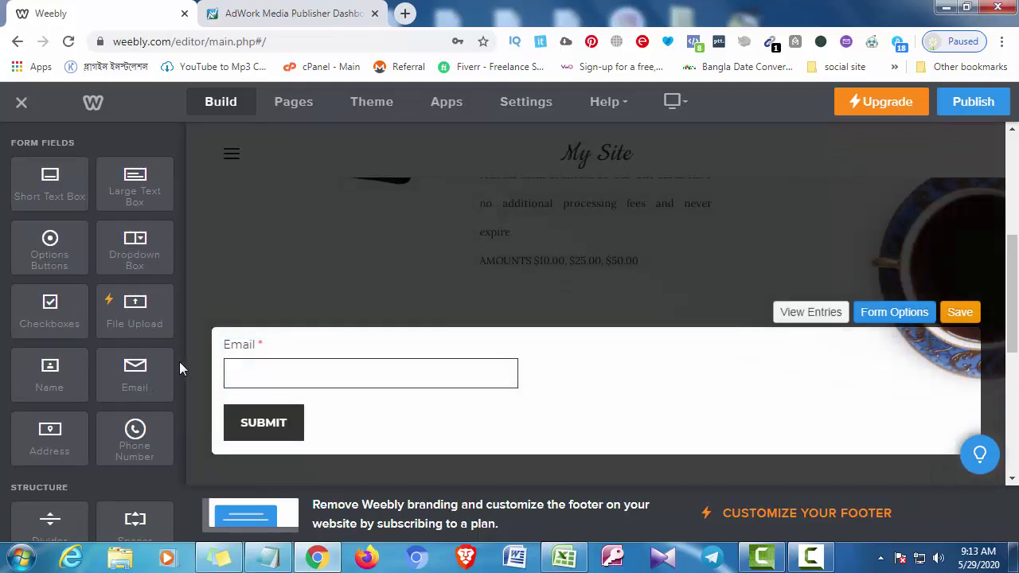
Add a Spacer to the contact form and place the Email field in the right-hand column of the form
left_click_drag(179, 366, 271, 398)
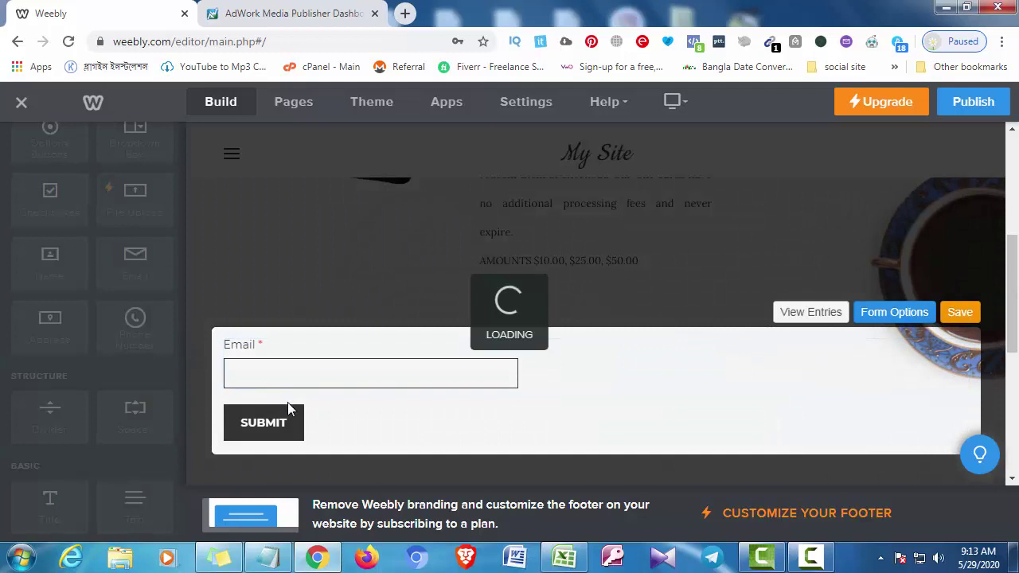
left_click_drag(131, 428, 936, 385)
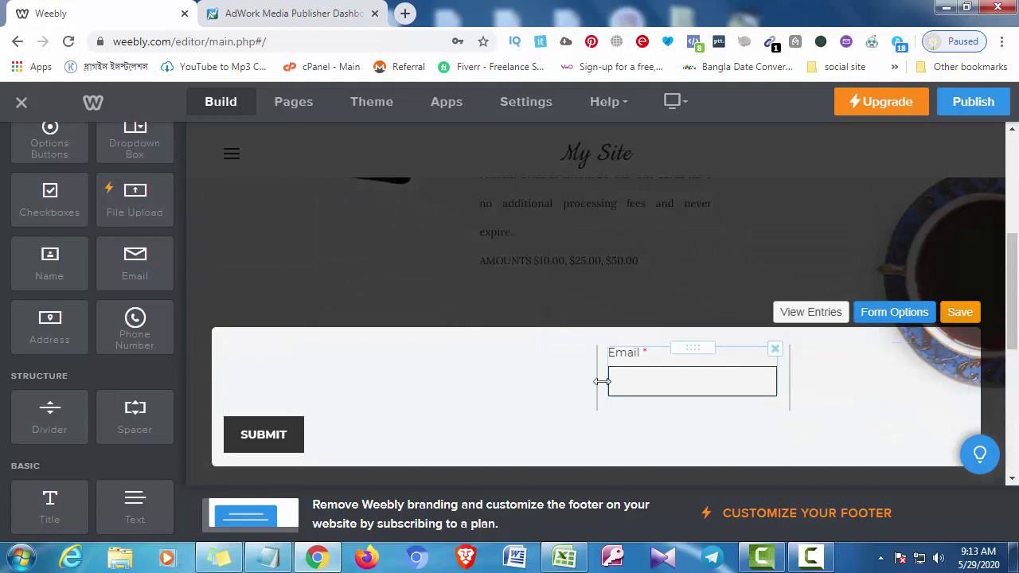
left_click_drag(690, 347, 579, 343)
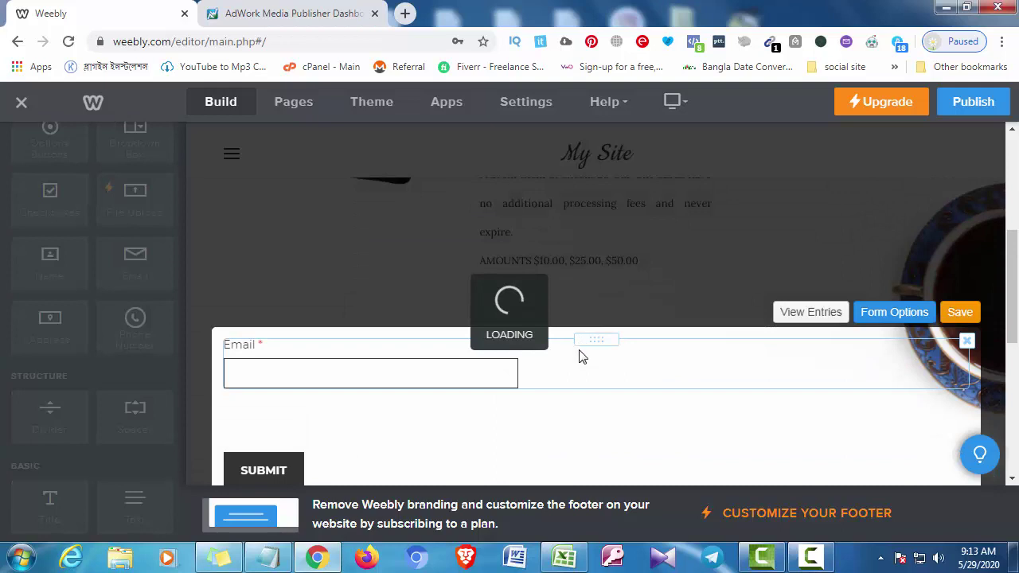
left_click(289, 340)
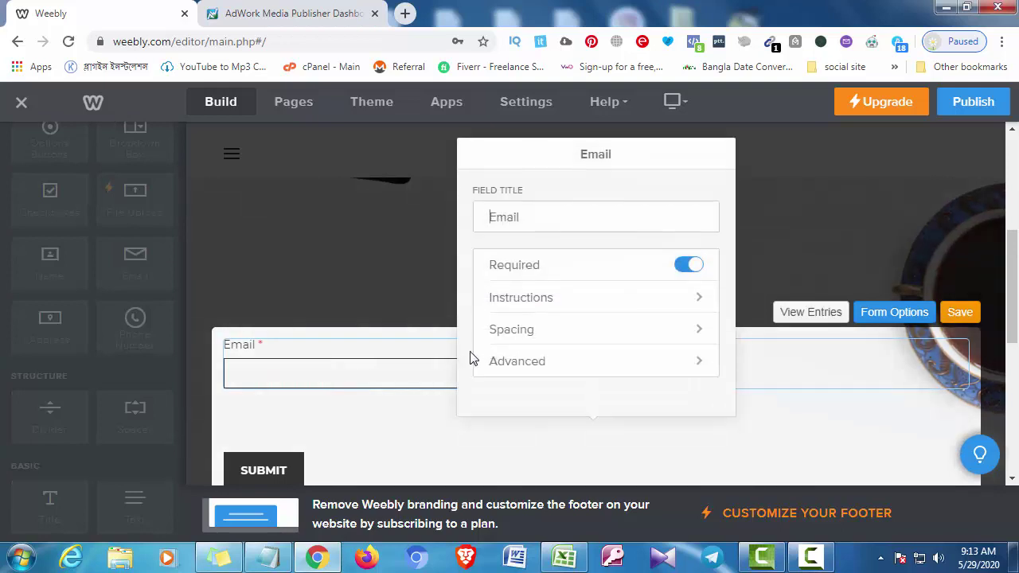
left_click(336, 259)
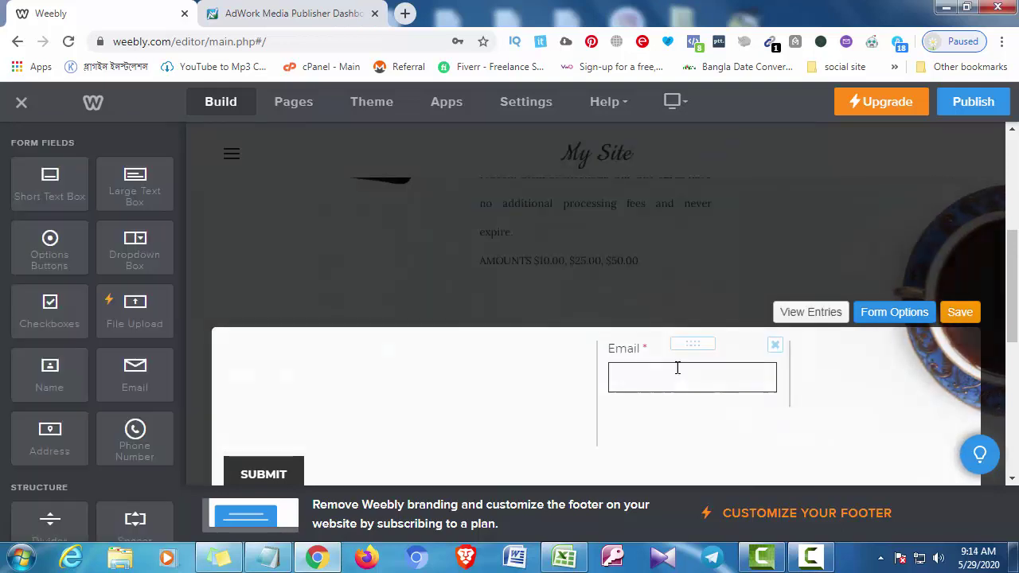
left_click_drag(690, 344, 546, 409)
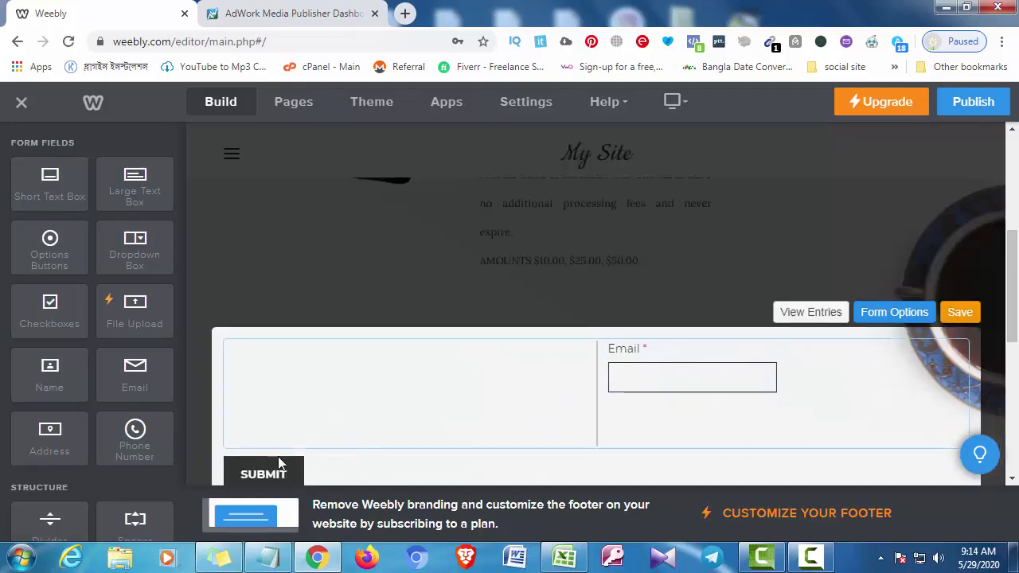
Reduce the contact form's top and bottom margins in its spacing options
left_click(249, 474)
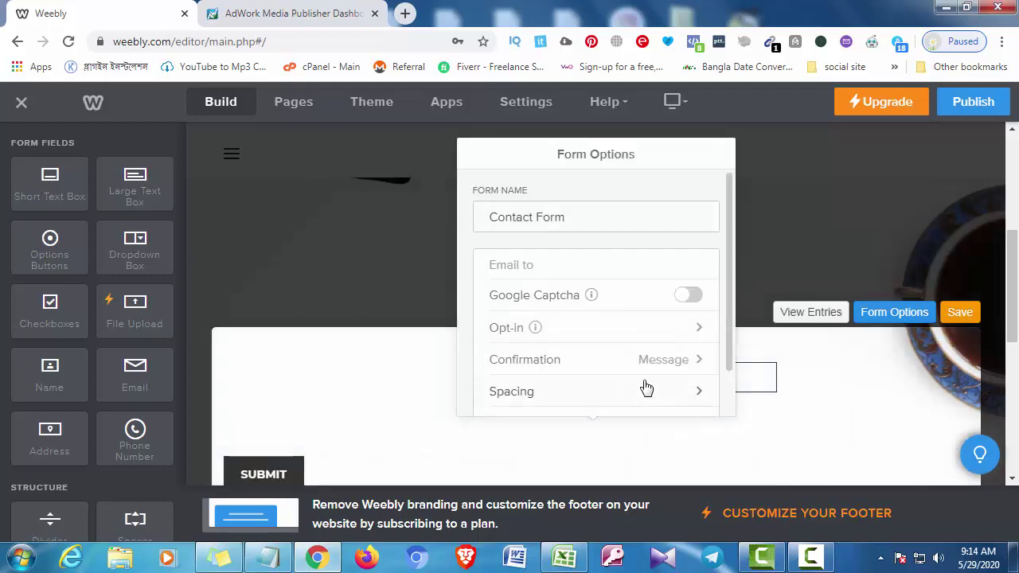
left_click(669, 390)
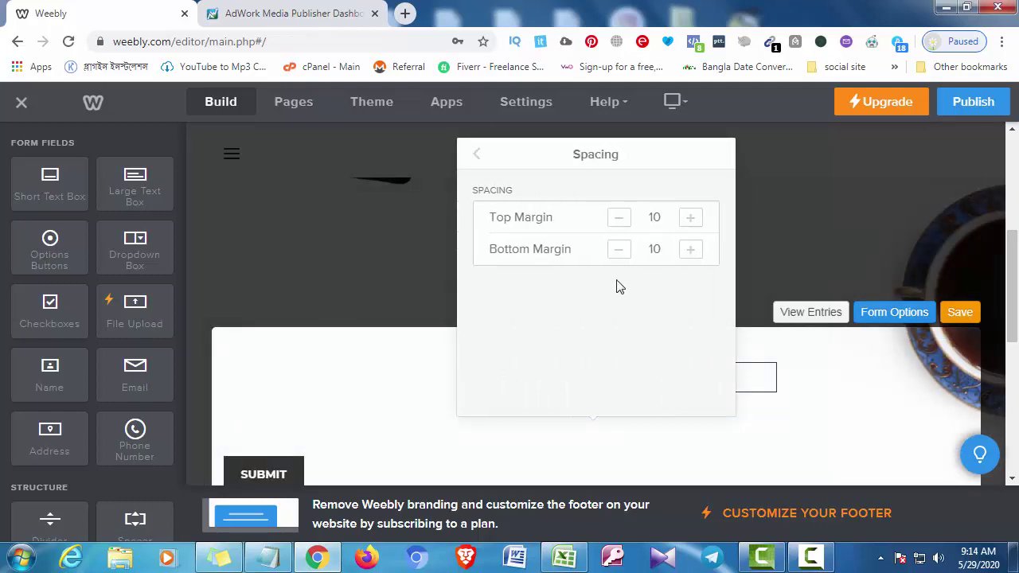
left_click(618, 218)
left_click(620, 250)
left_click(481, 162)
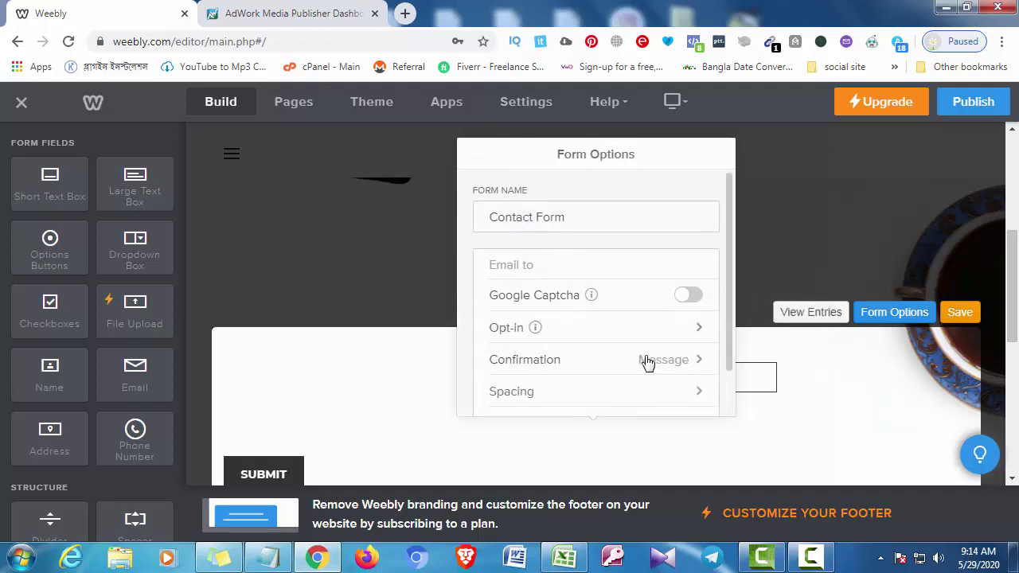
Center-align the contact form's submit button and set its text to NEXT
scroll(612, 383, "down", 1)
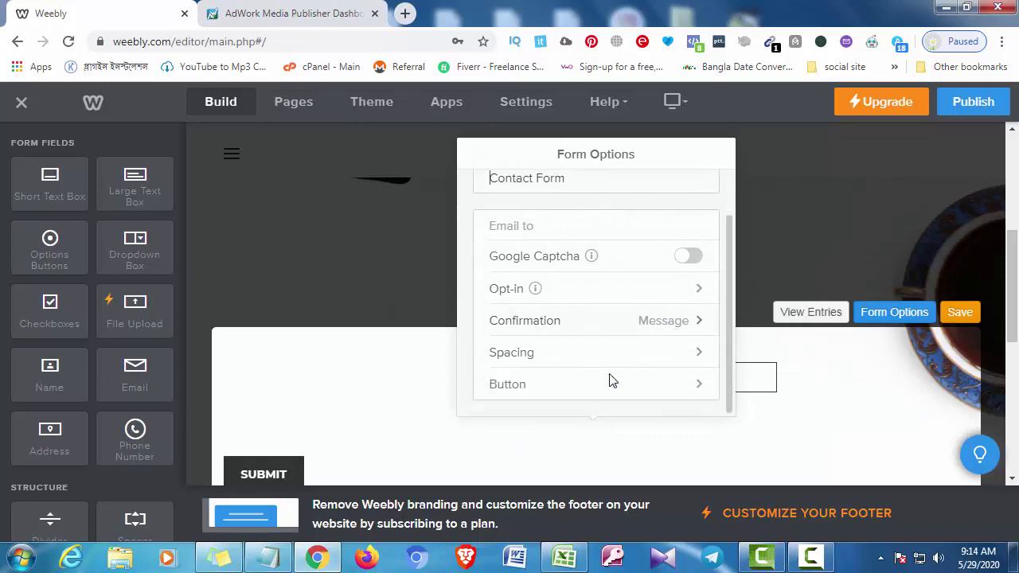
left_click(558, 392)
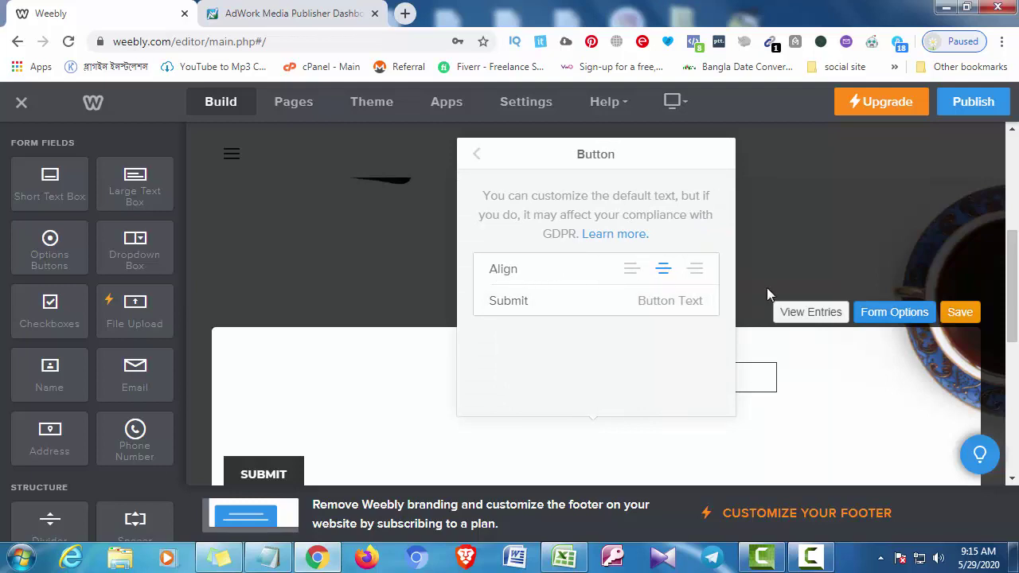
left_click_drag(546, 300, 470, 300)
type("NEXT")
left_click(478, 157)
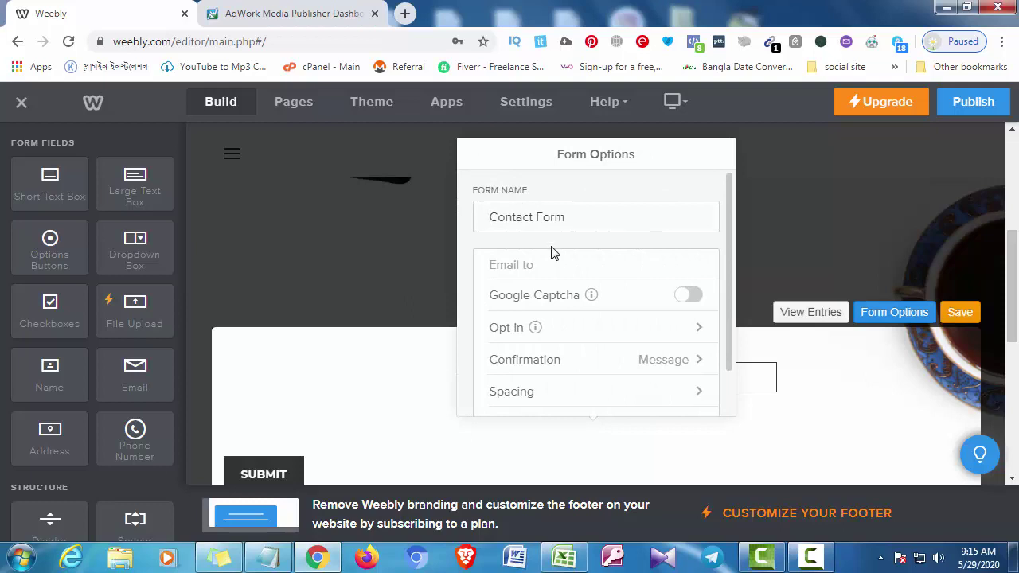
Set the contact form's confirmation to a link of the Website URL type, ready for an address
scroll(563, 317, "down", 1)
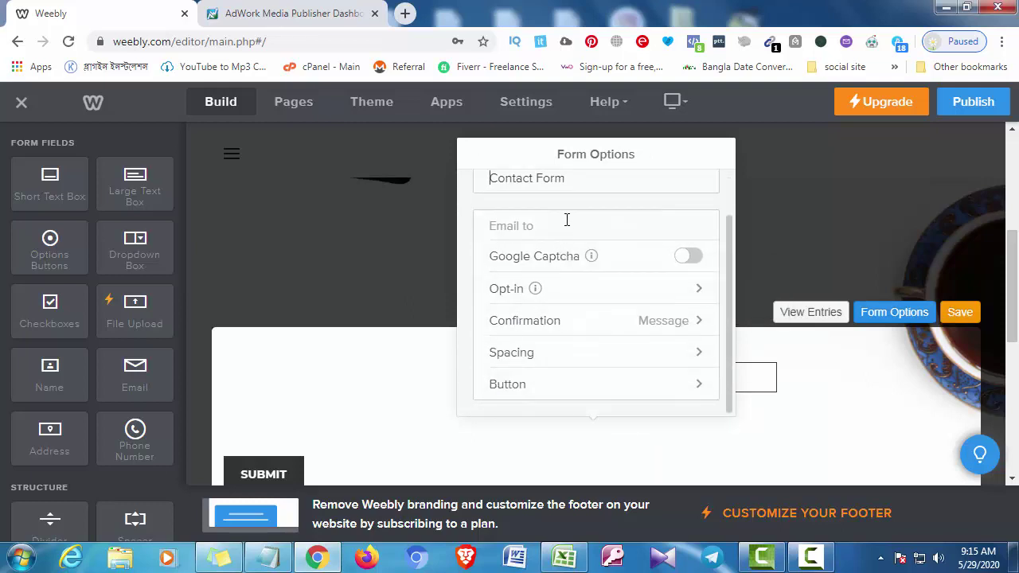
left_click(557, 325)
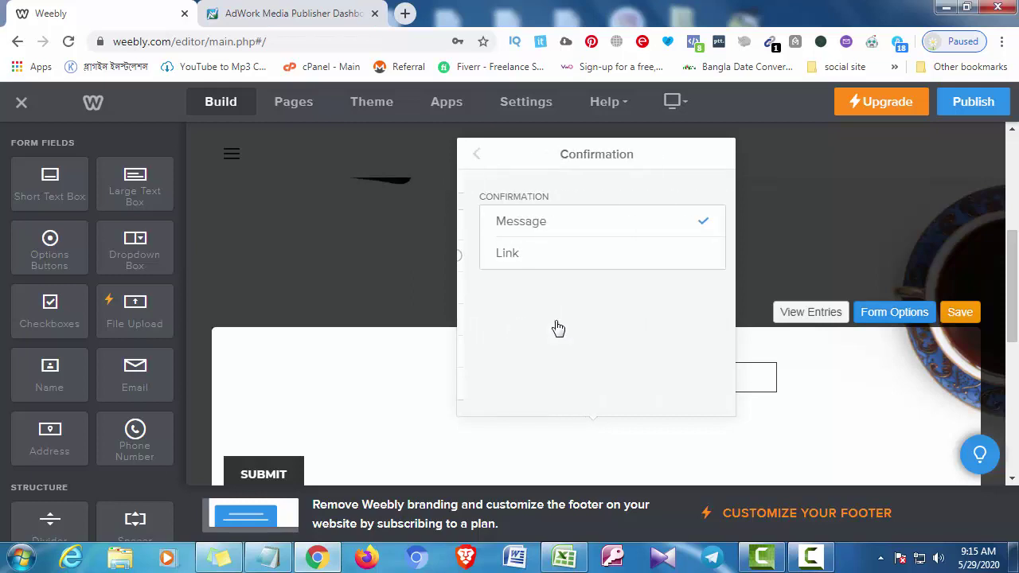
left_click(538, 260)
left_click(552, 208)
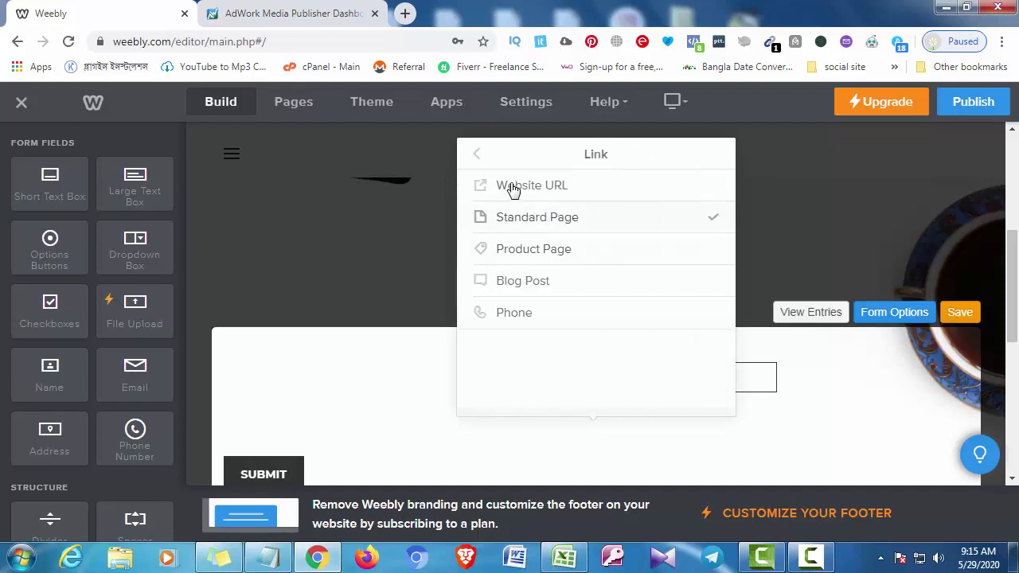
left_click(512, 189)
left_click(564, 251)
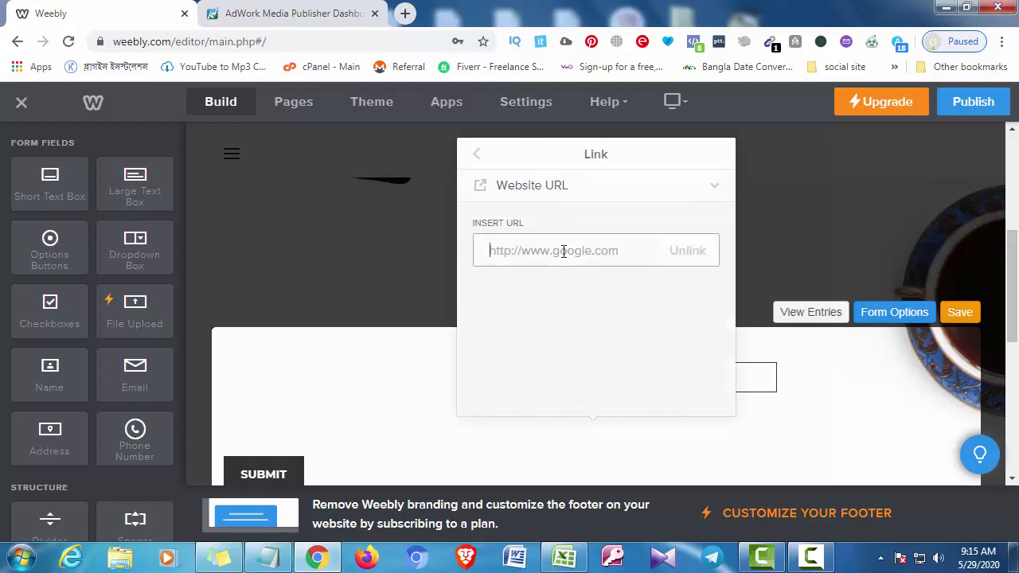
Switch to the AdWork Media publisher dashboard and look through the Cell Phone (Pin Submits) campaigns, their payouts and their accepted countries
left_click(288, 11)
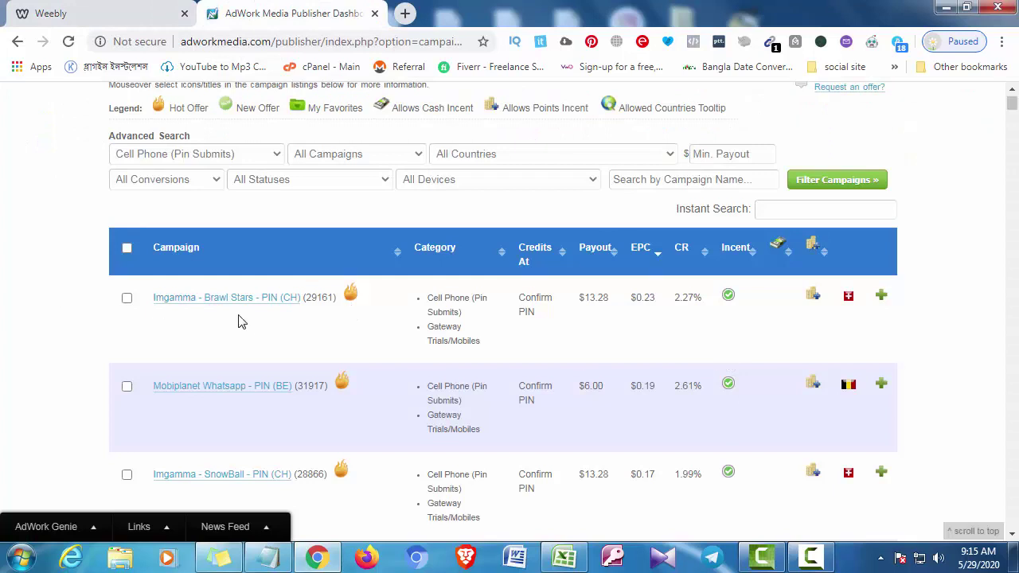
scroll(362, 319, "up", 3)
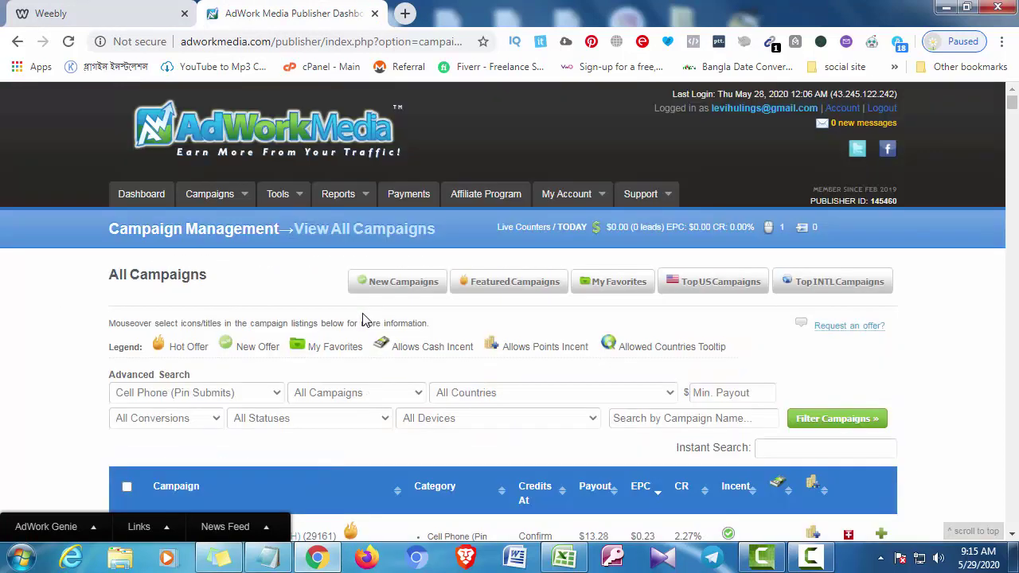
mouse_move(285, 195)
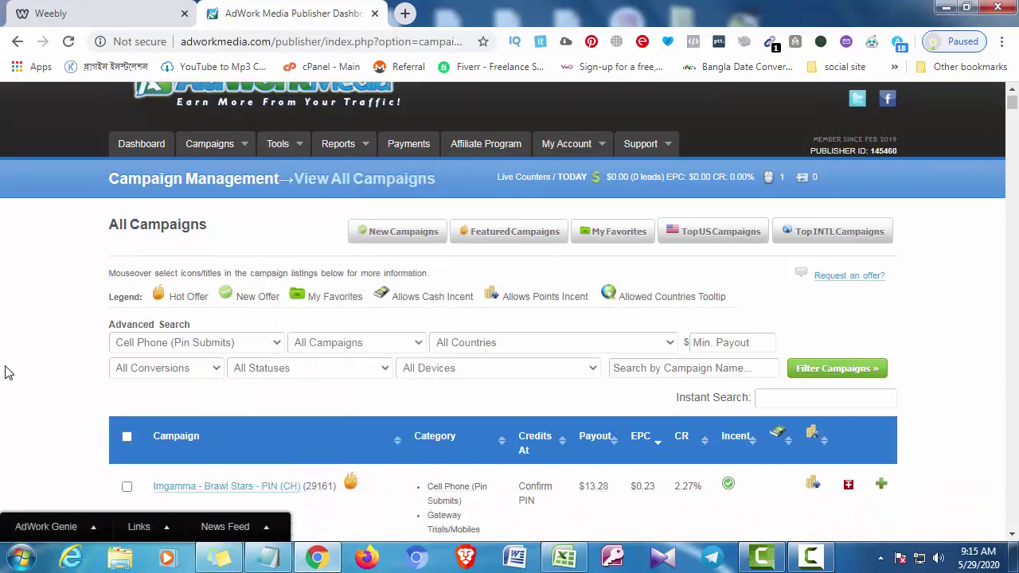
scroll(171, 315, "down", 3)
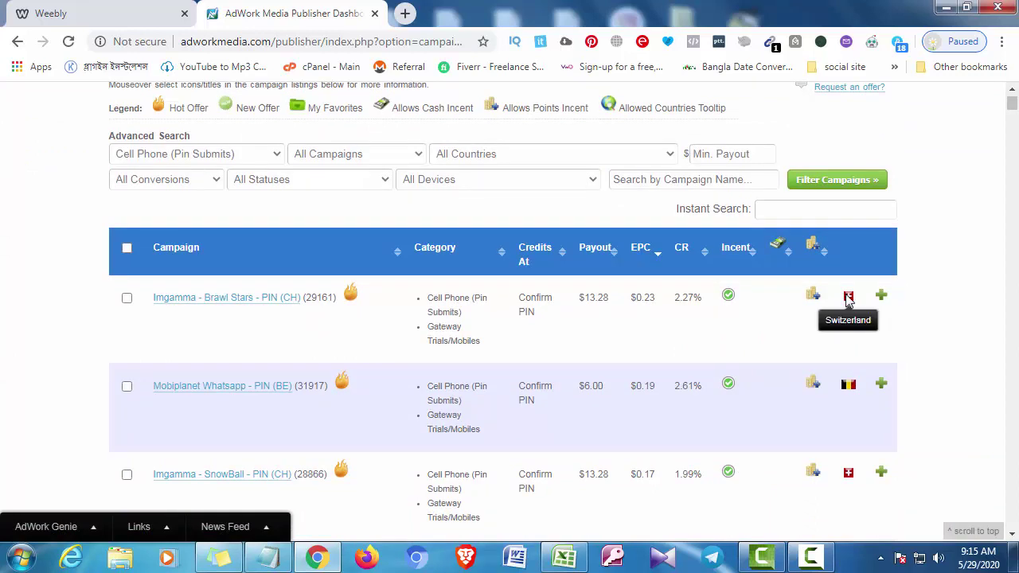
scroll(614, 345, "down", 4)
scroll(614, 349, "down", 12)
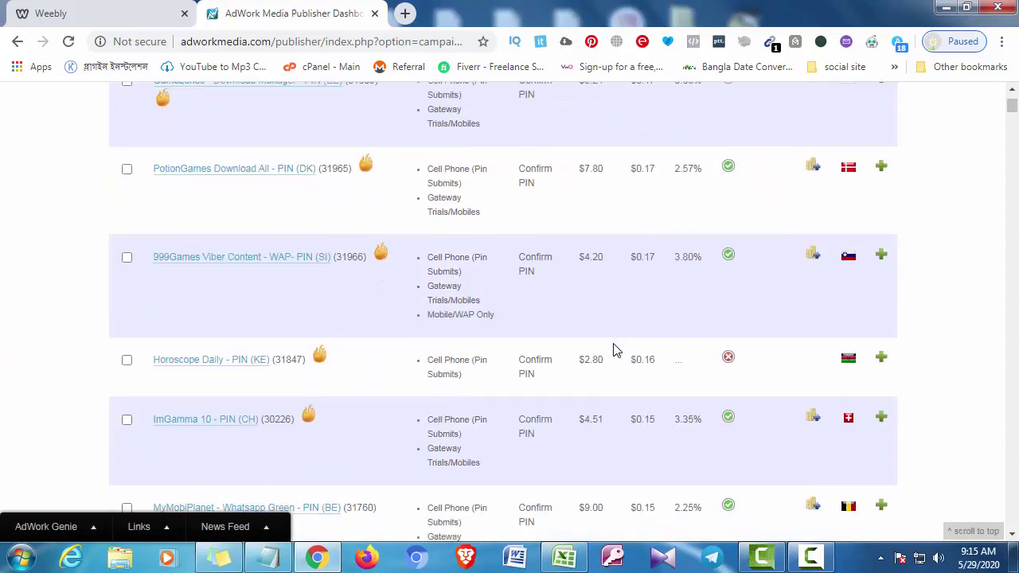
scroll(614, 349, "down", 10)
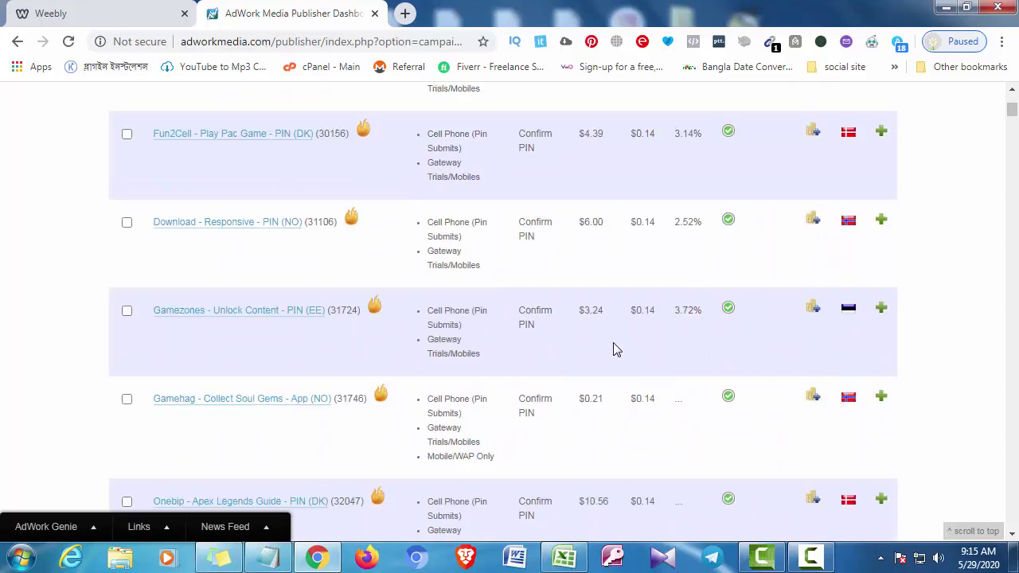
scroll(613, 349, "down", 10)
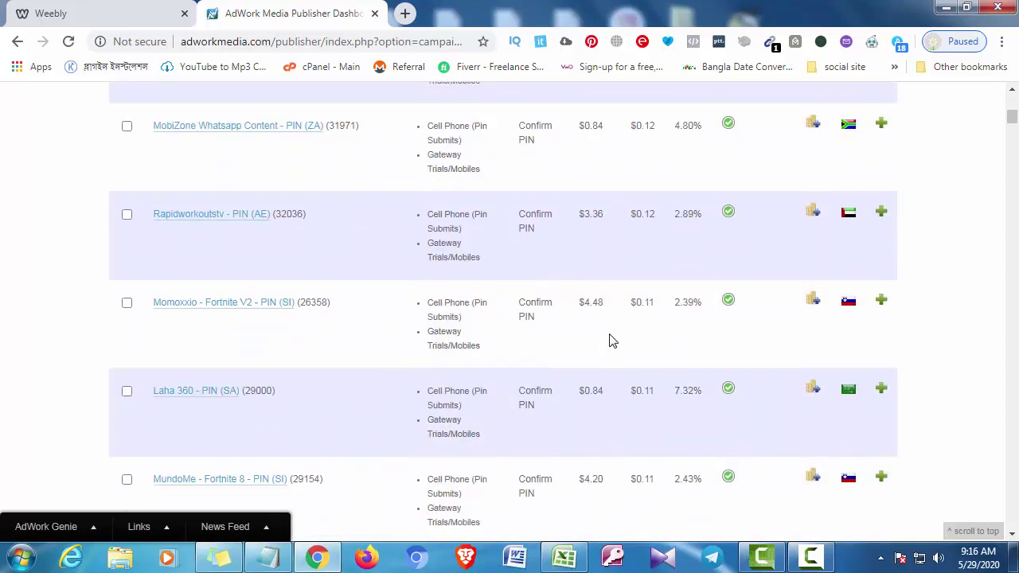
scroll(611, 338, "down", 5)
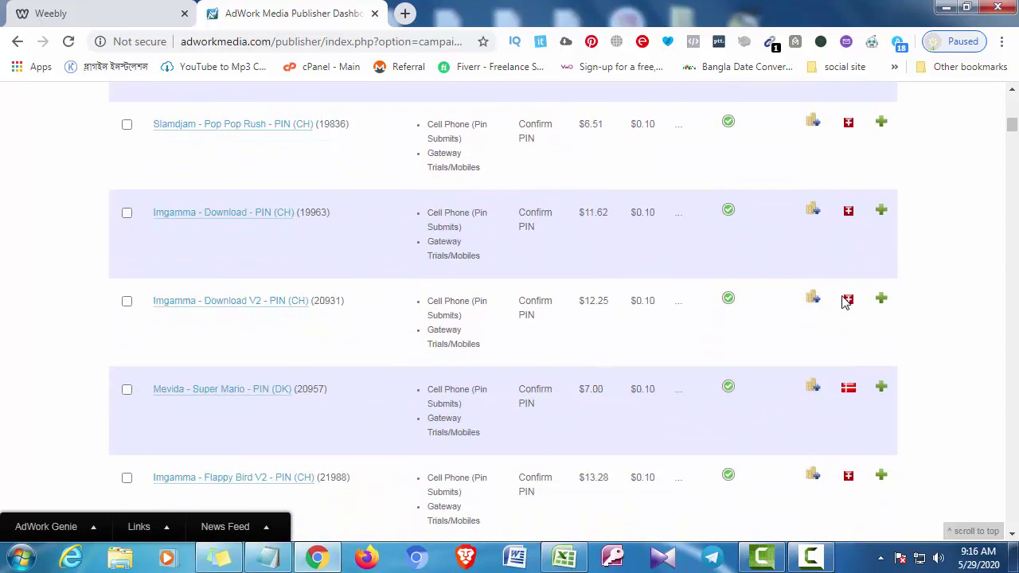
scroll(438, 308, "up", 10)
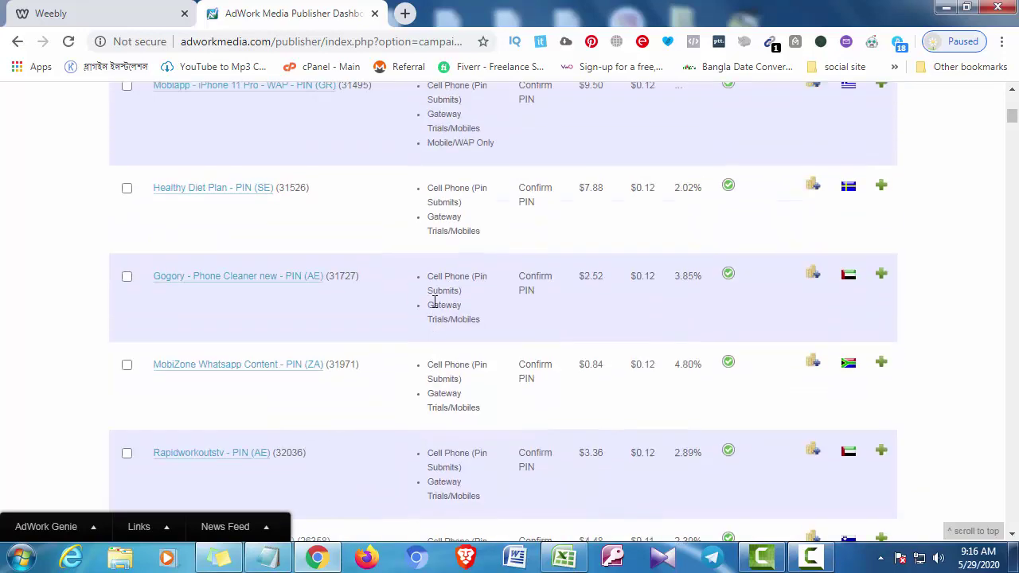
scroll(435, 301, "up", 15)
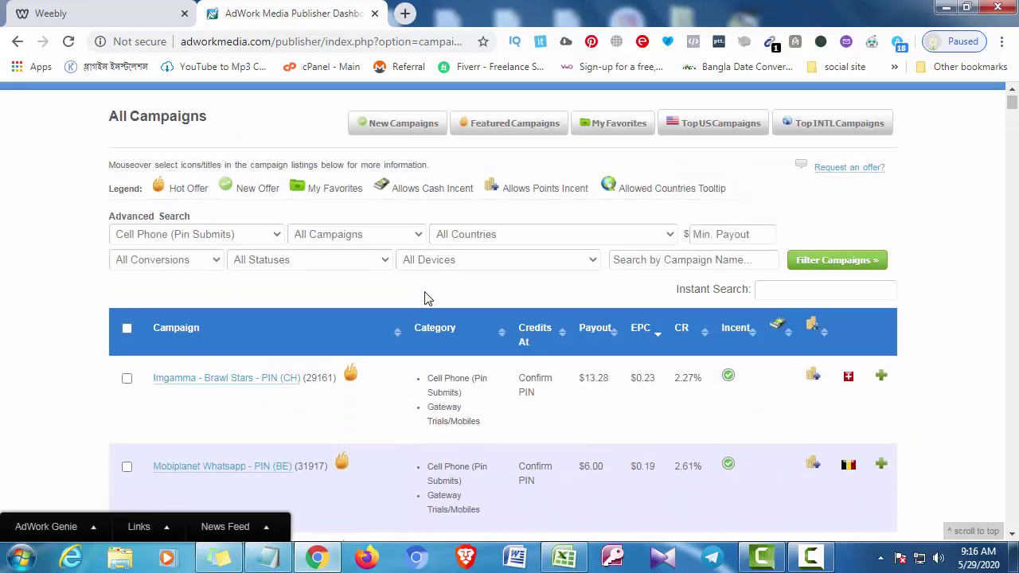
scroll(279, 324, "down", 3)
Open the details of the Imgamma - Brawl Stars - PIN (CH) campaign and copy its short tracking URL
left_click(279, 300)
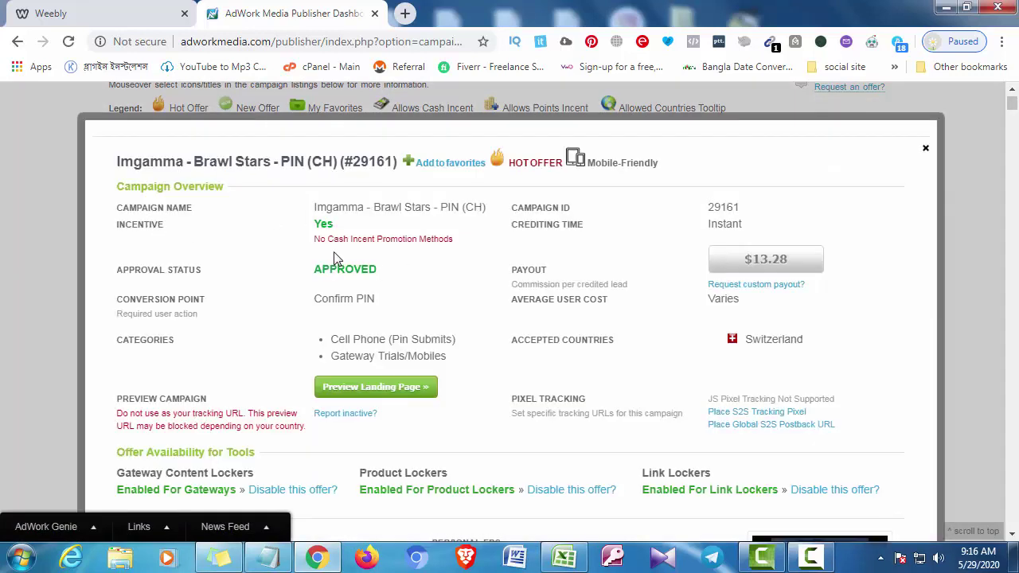
mouse_move(454, 240)
left_mouse_down()
mouse_move(303, 240)
mouse_move(459, 238)
left_mouse_up()
scroll(470, 319, "down", 8)
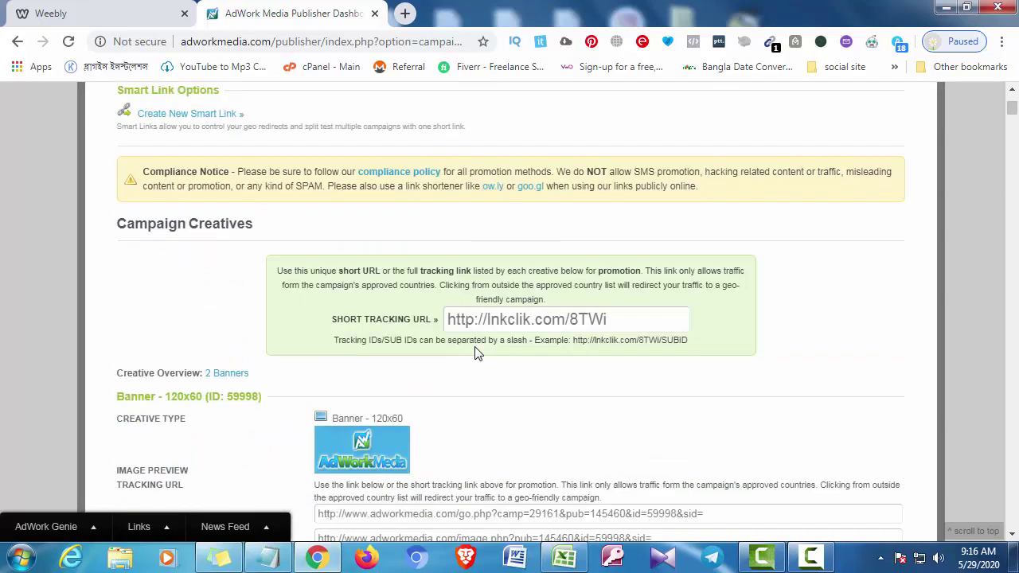
left_click(511, 308)
right_click(511, 309)
left_click(527, 321)
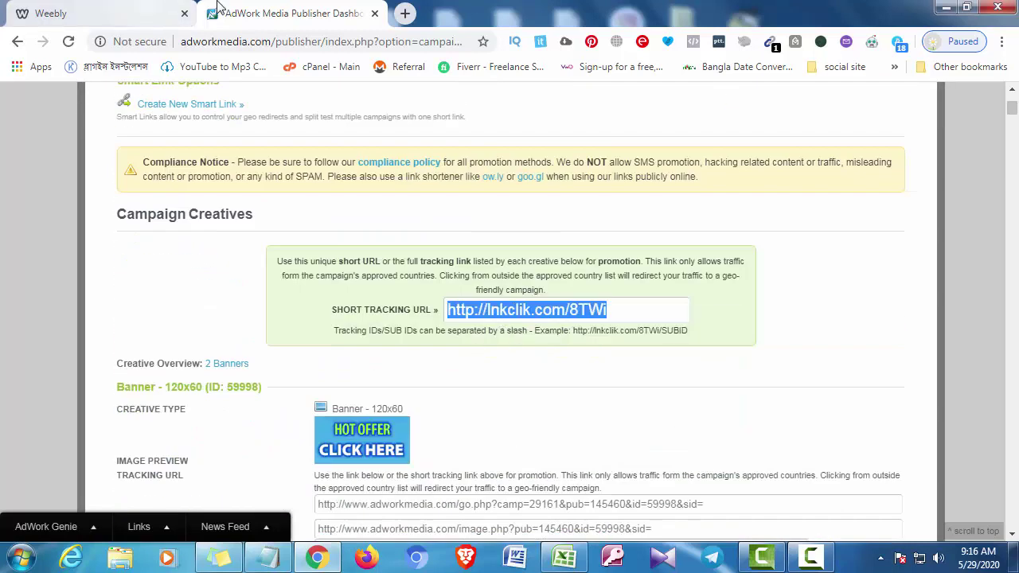
left_click(123, 8)
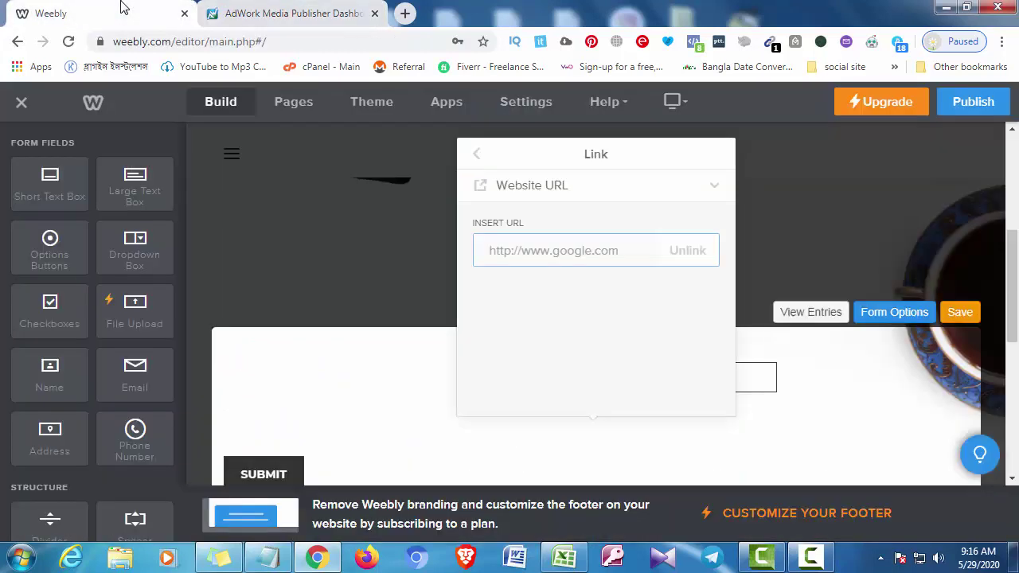
right_click(571, 248)
left_click(608, 340)
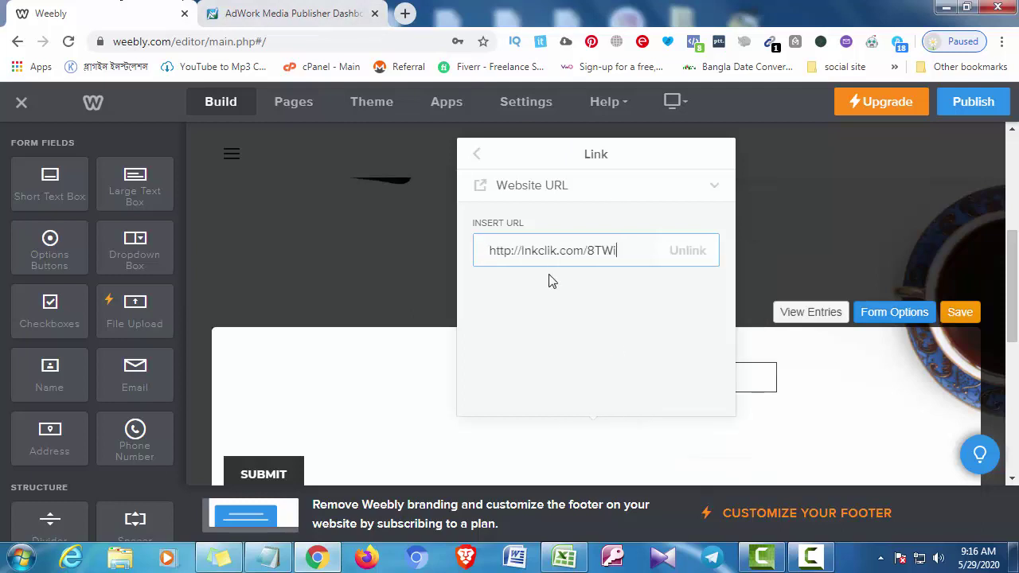
left_click(479, 159)
left_click(584, 408)
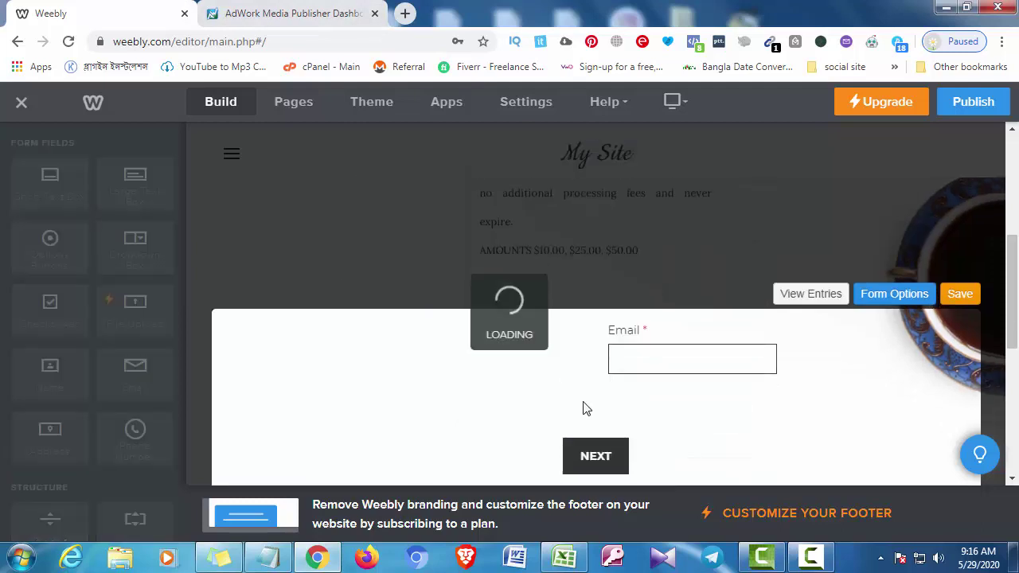
Try to move the Email field closer to the middle of the form, and save the contact form
scroll(605, 359, "down", 2)
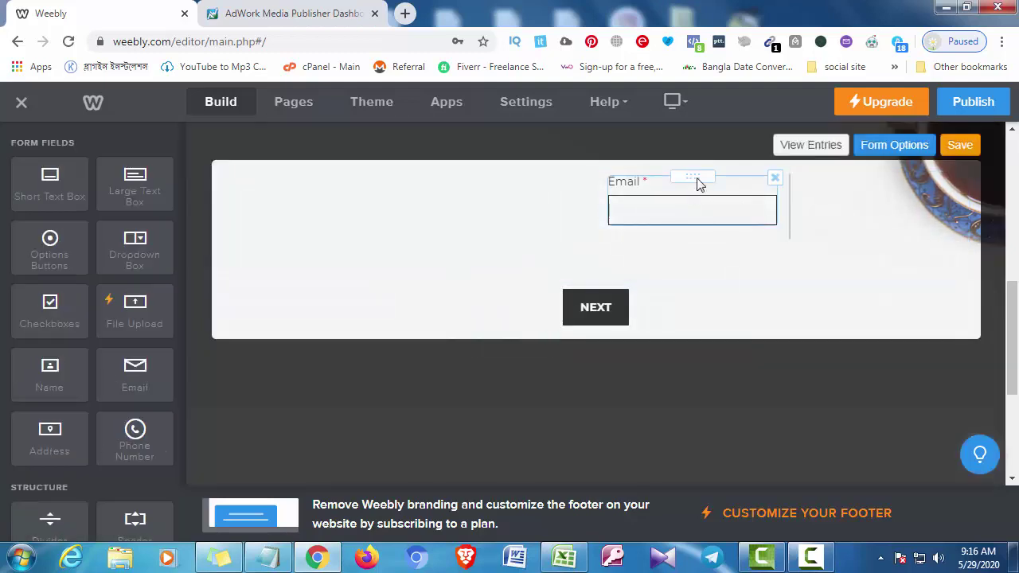
left_click_drag(690, 177, 581, 177)
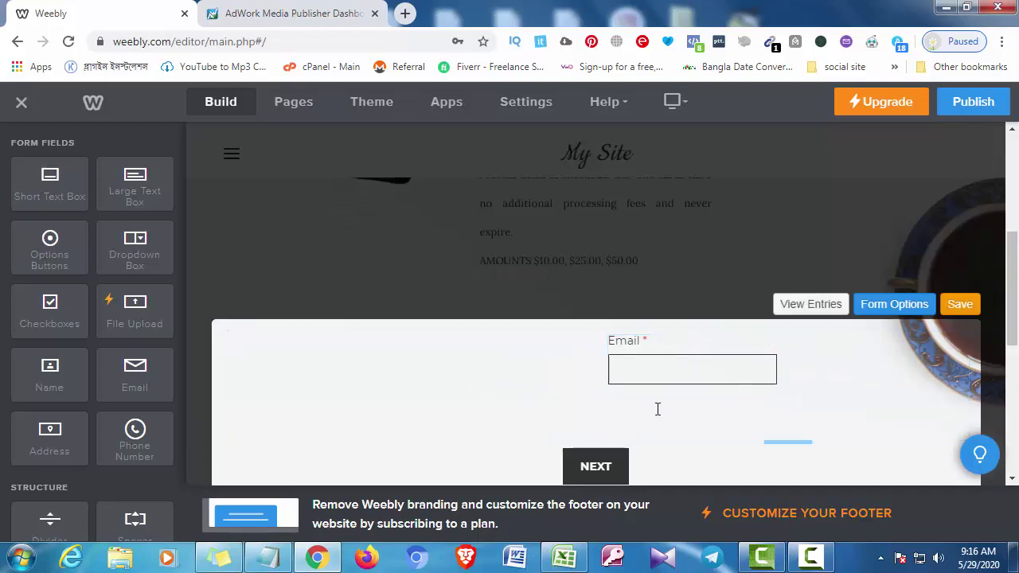
left_click(965, 304)
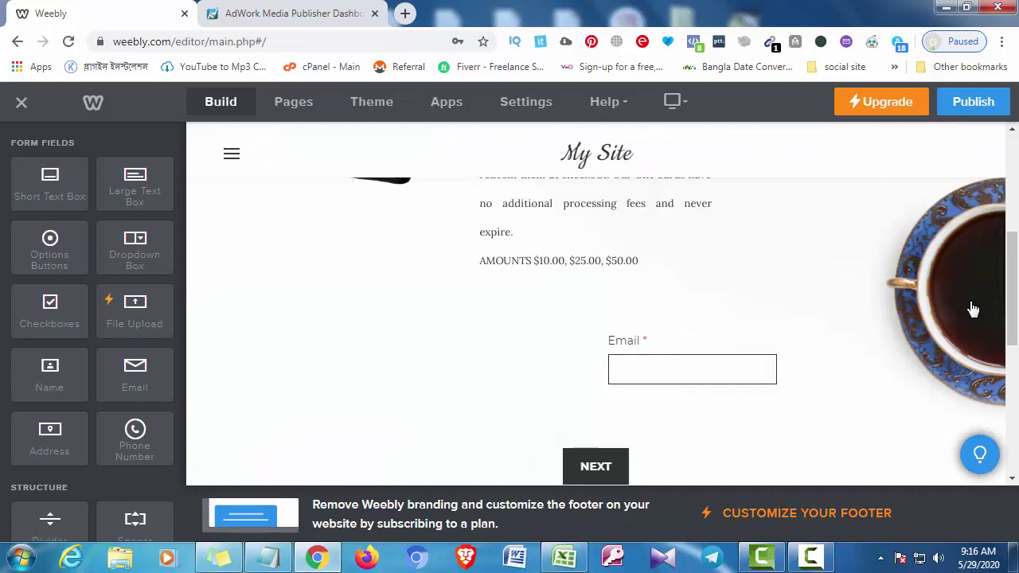
Review the gift card page's layout and the pages listed in its navigation menu
scroll(466, 310, "up", 2)
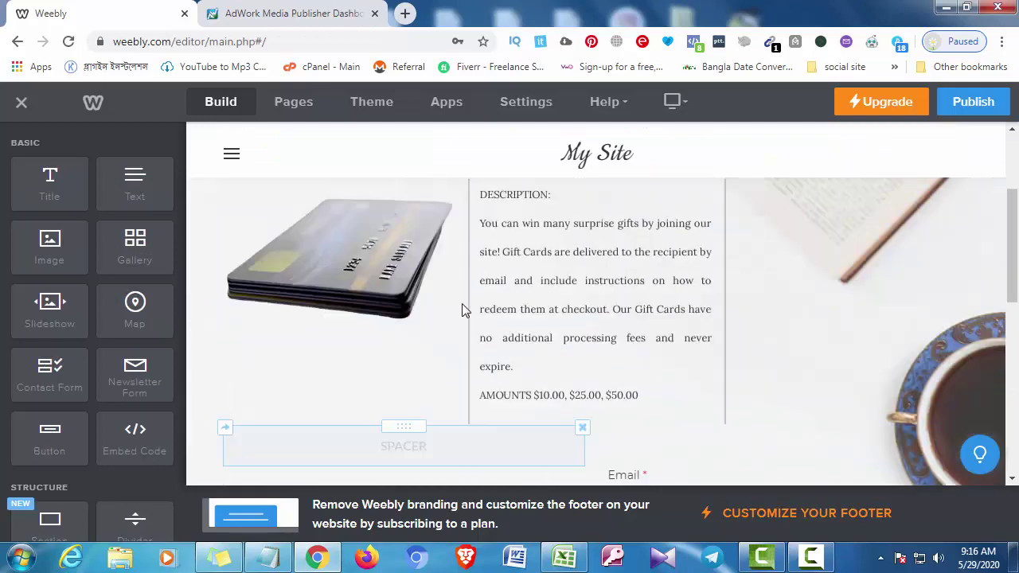
scroll(466, 311, "up", 2)
scroll(465, 310, "down", 2)
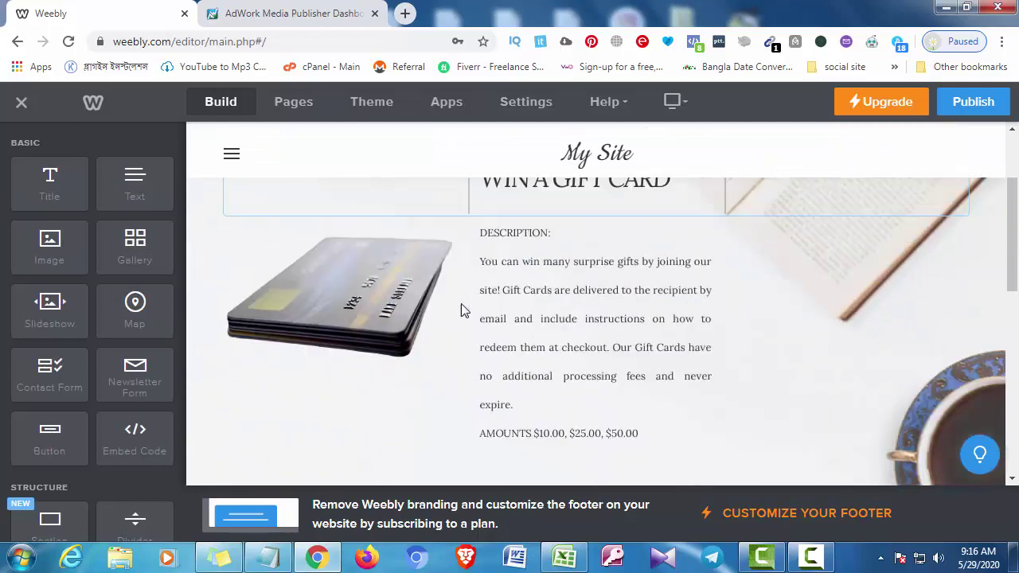
scroll(470, 327, "down", 5)
scroll(475, 336, "up", 8)
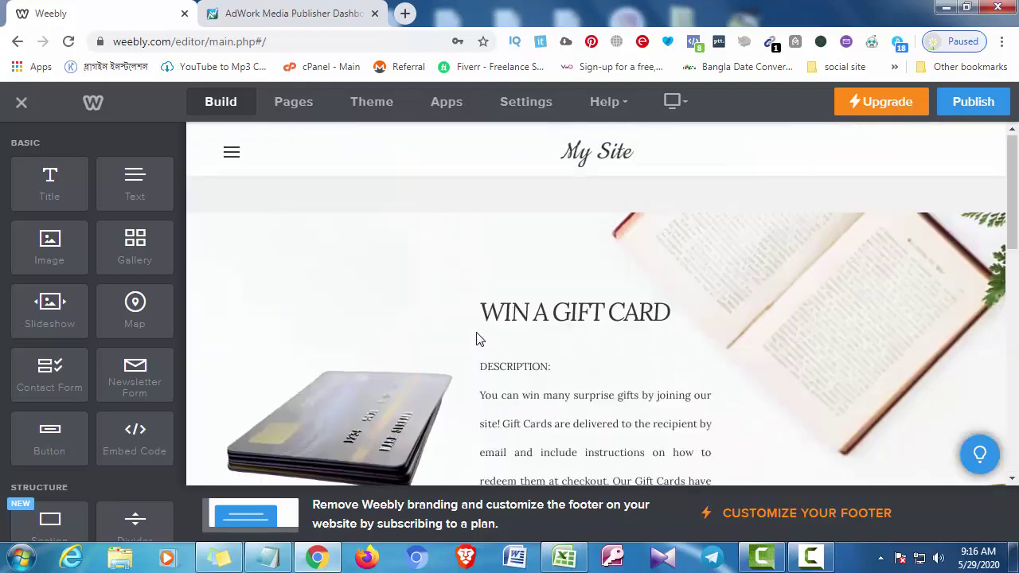
left_click(233, 154)
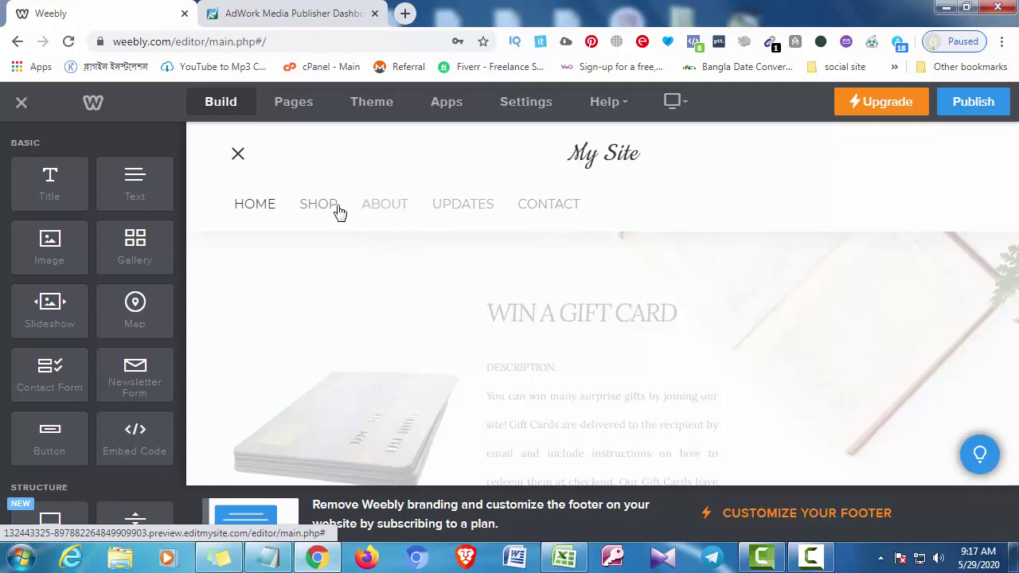
left_click(237, 155)
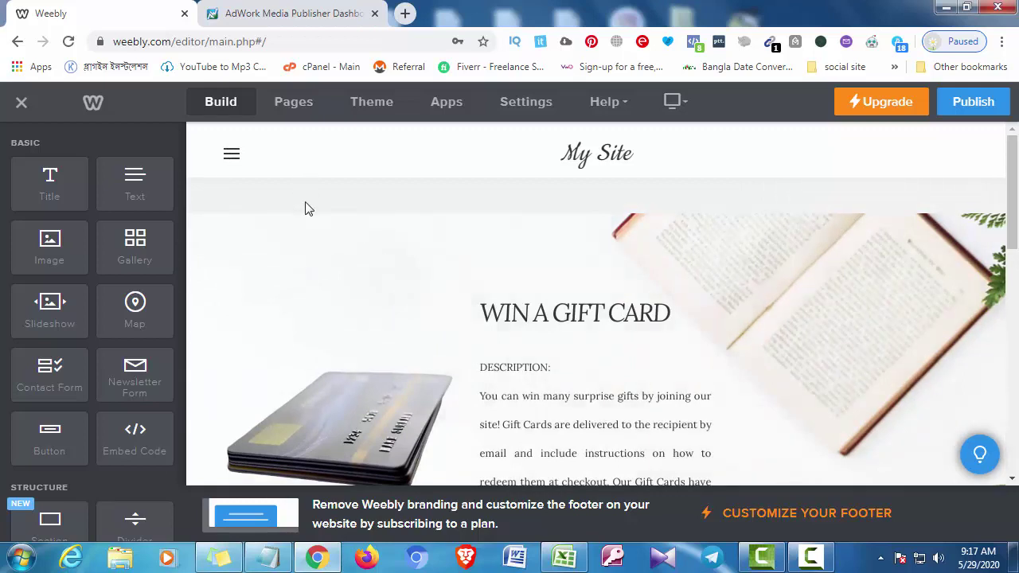
Delete the Shop, About, Updates and Contact pages from the site, keeping only Home
left_click(294, 107)
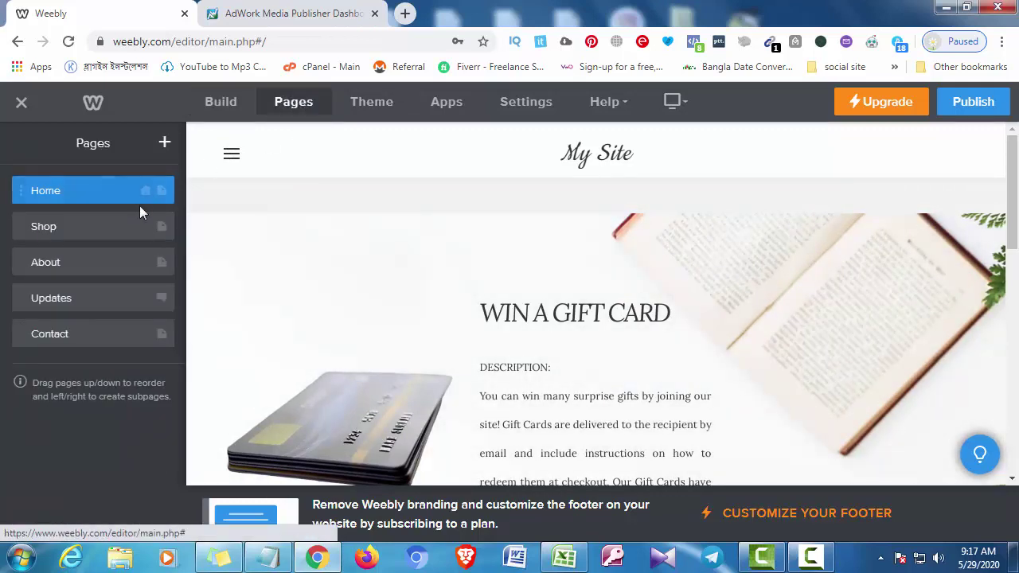
left_click(144, 230)
left_click(131, 446)
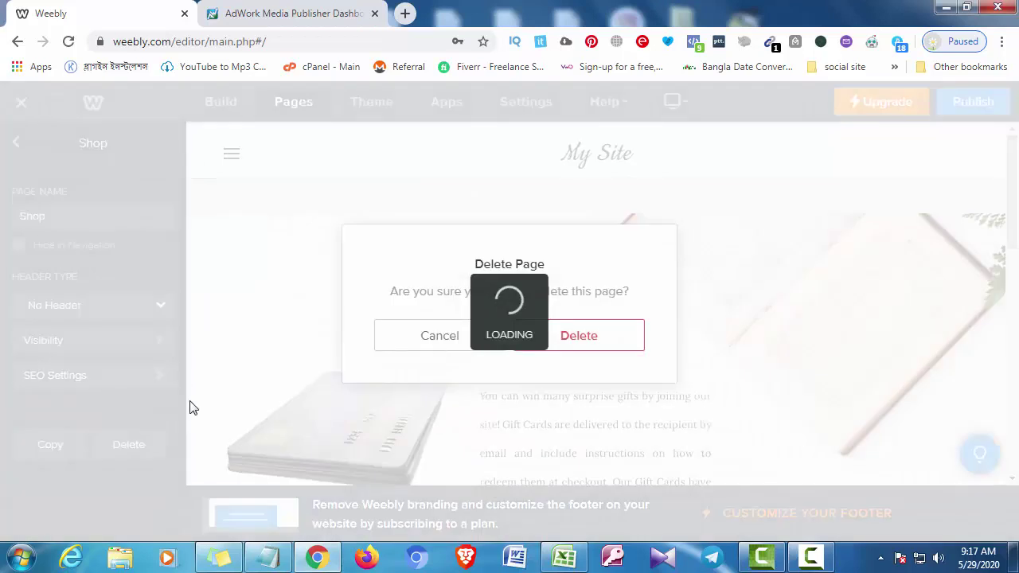
left_click(614, 347)
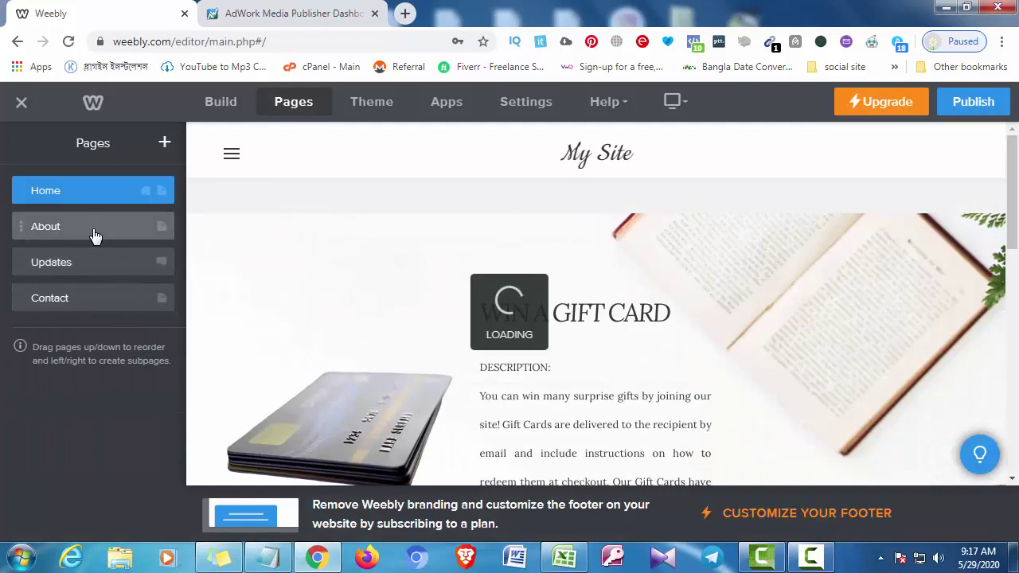
left_click(94, 230)
left_click(121, 445)
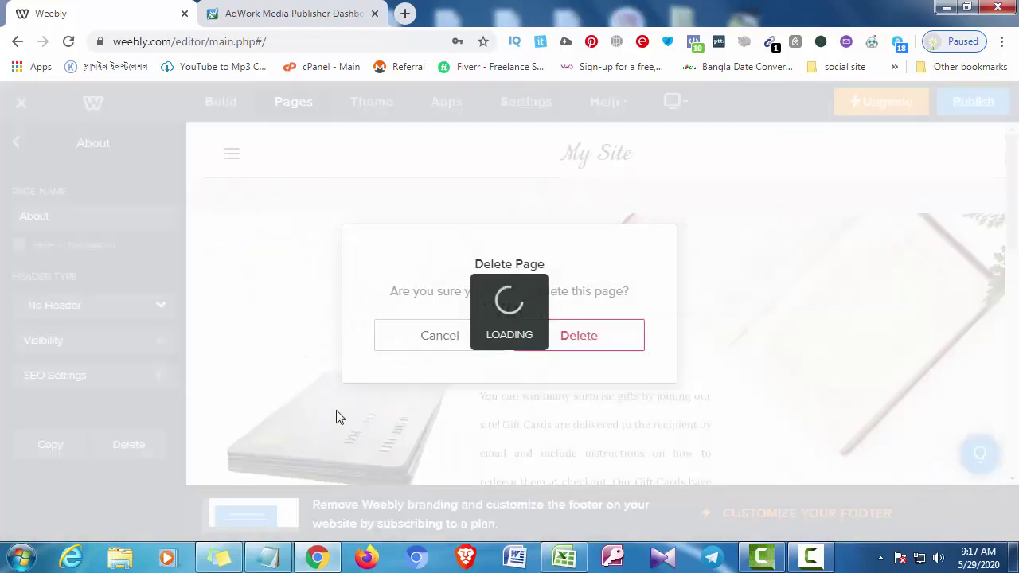
left_click(587, 343)
left_click(112, 237)
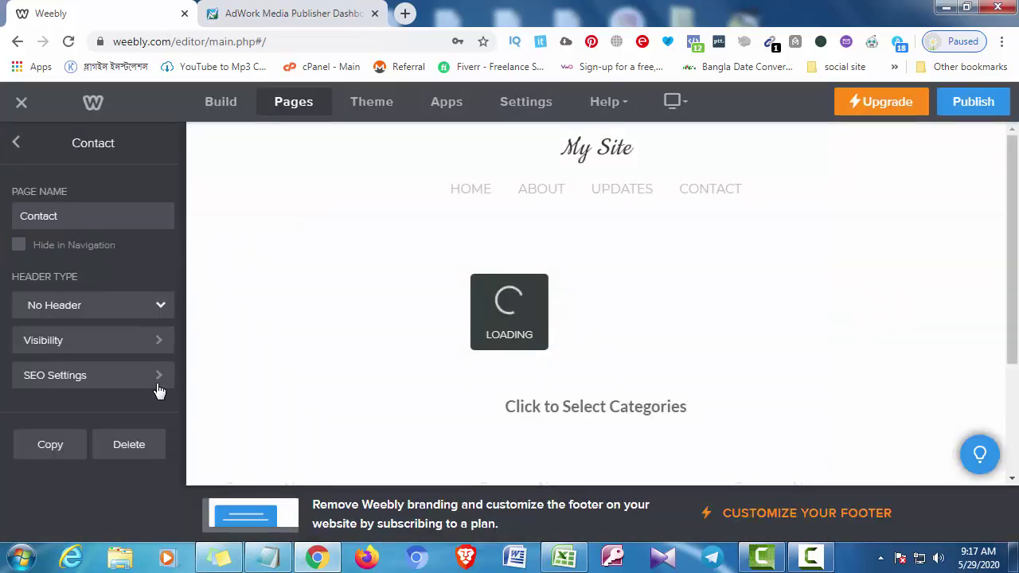
left_click(141, 445)
left_click(587, 350)
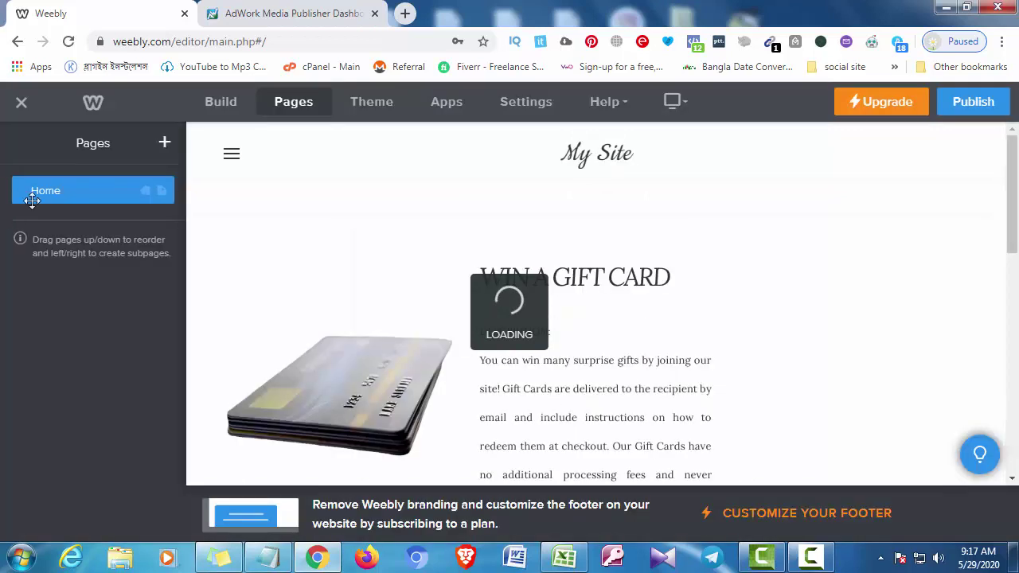
Rename the Home page as Win Gift card
left_click(114, 197)
left_click_drag(73, 217, 15, 210)
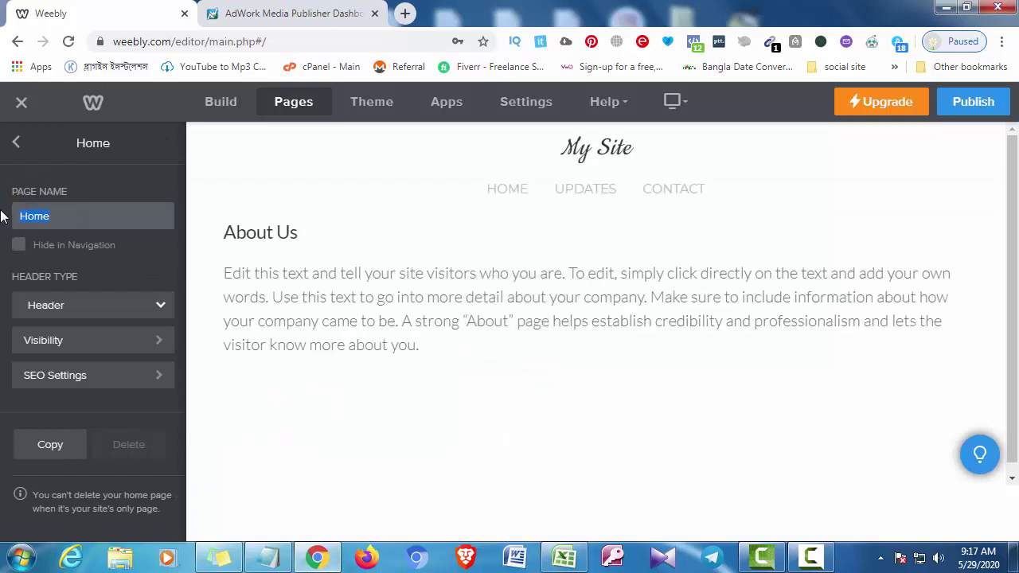
type("Win ")
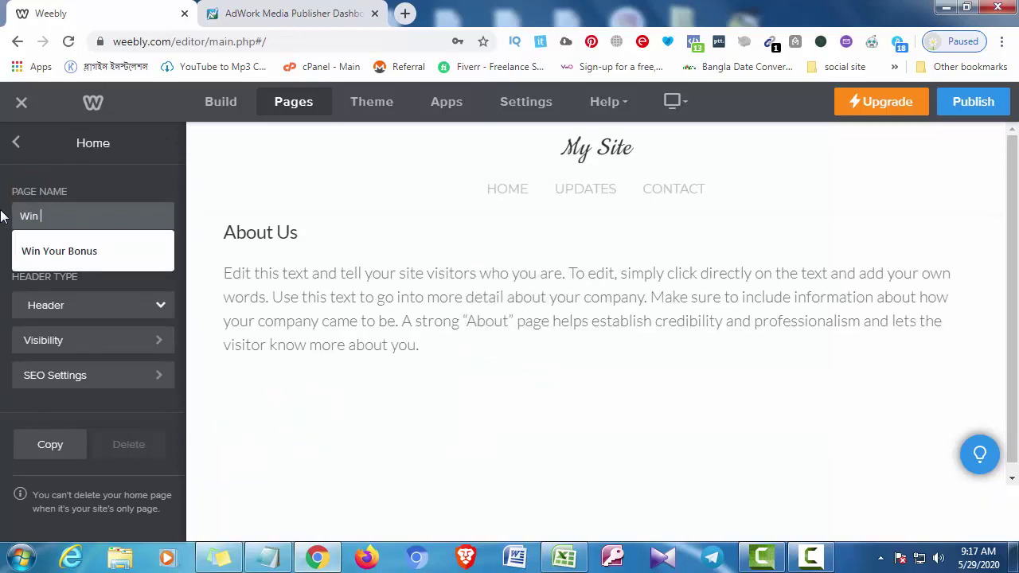
type("Gift card")
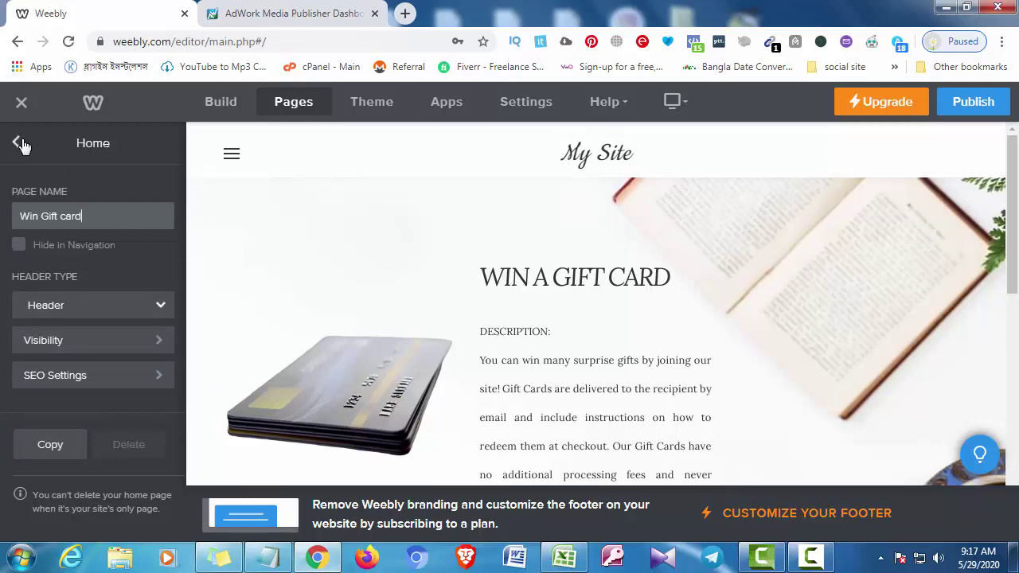
key("Return")
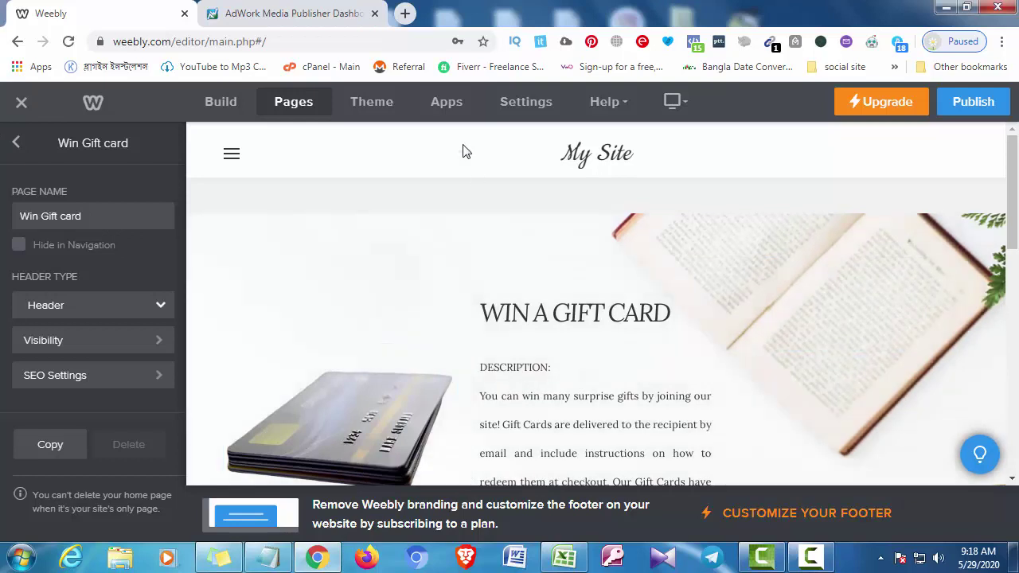
Enter Win Gift Card as the site title in the site's general settings
left_click(526, 102)
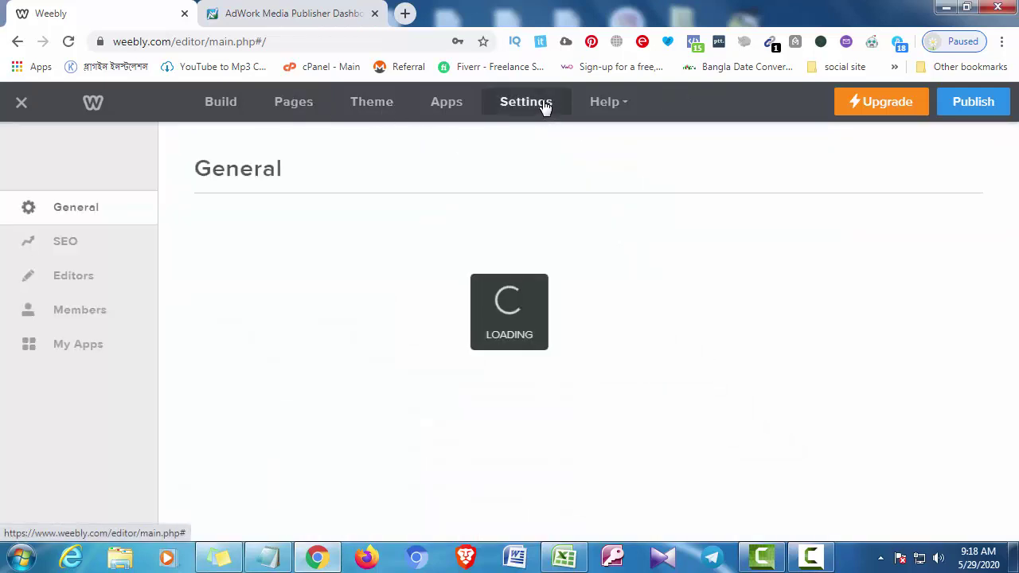
left_click_drag(268, 418, 138, 411)
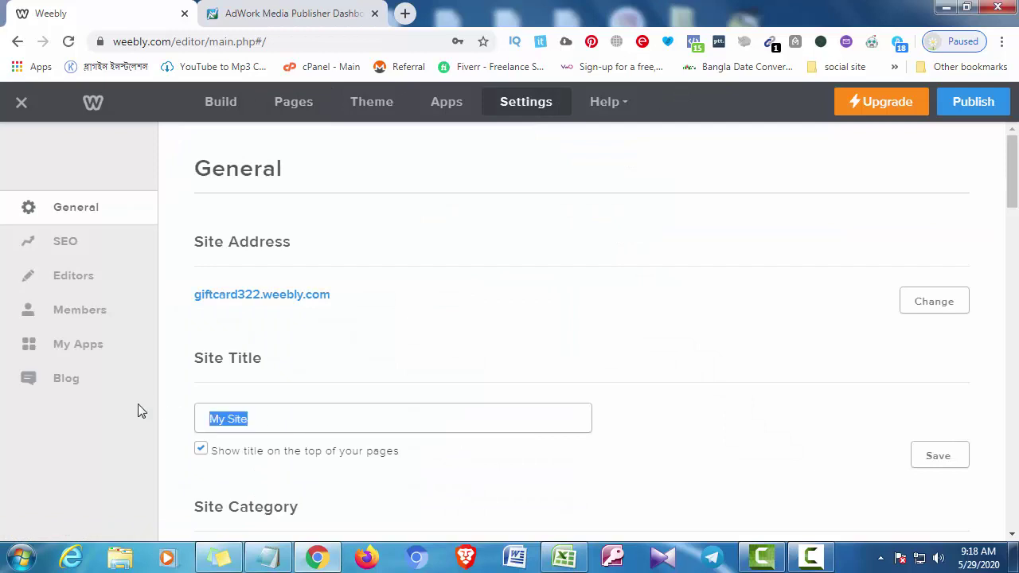
type("W")
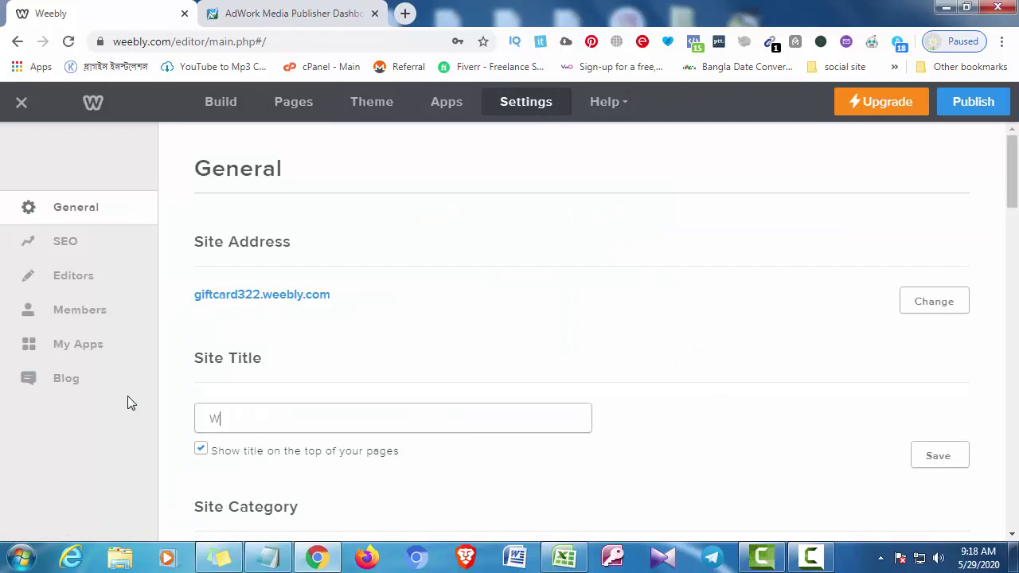
type("in Gift Crad")
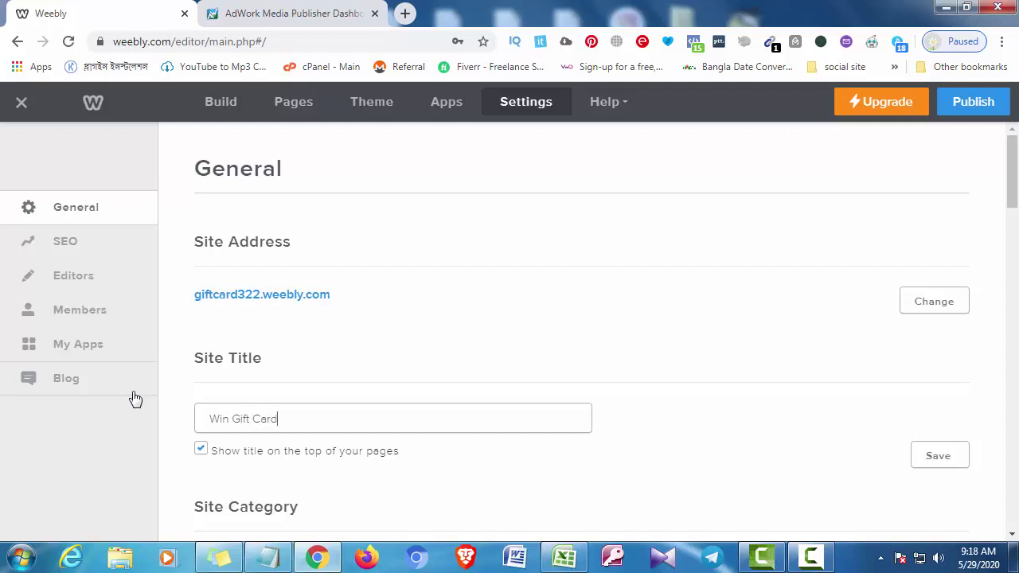
Choose Other as the site category
scroll(330, 471, "down", 1)
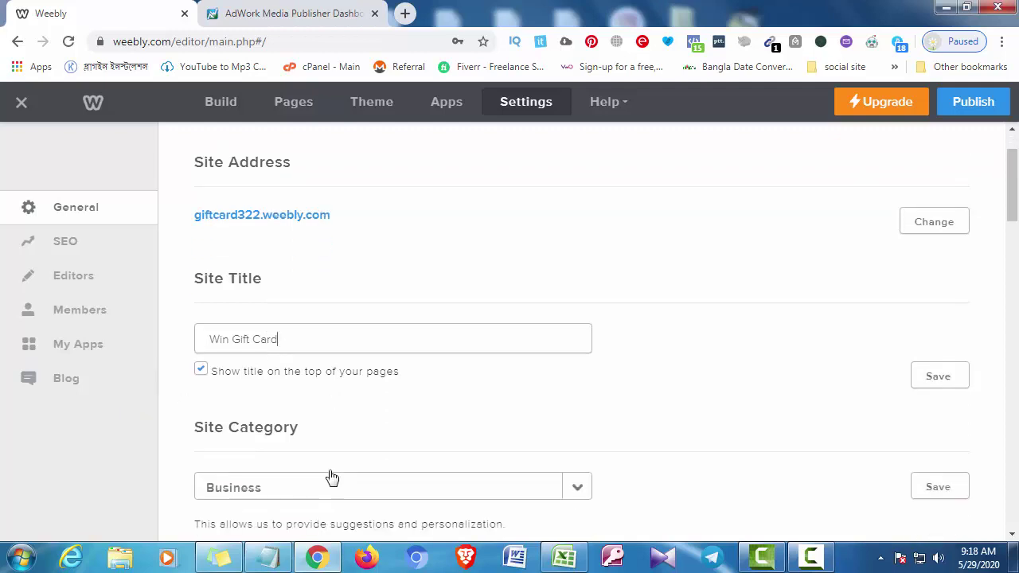
left_click(277, 495)
scroll(152, 486, "down", 1)
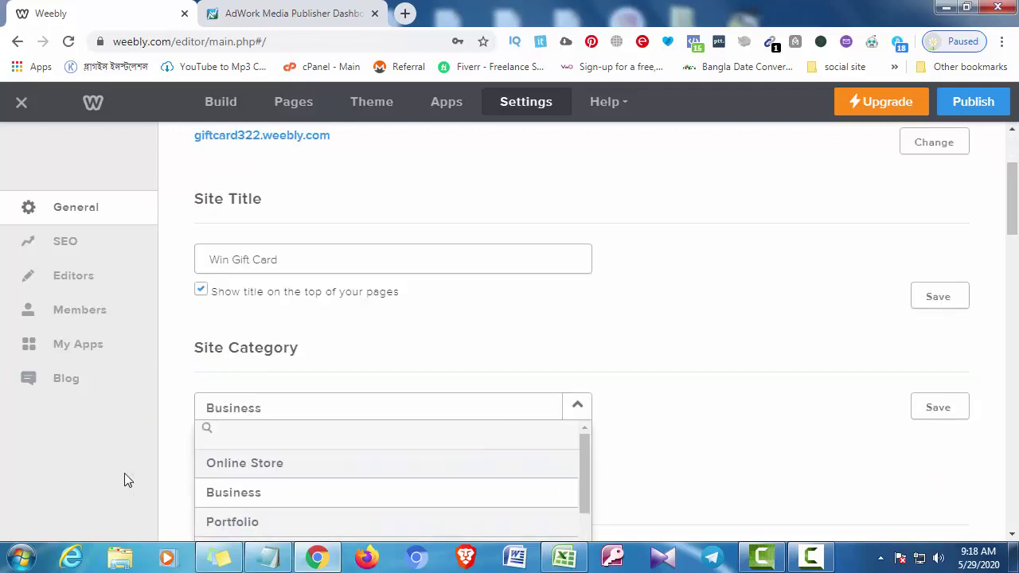
scroll(311, 464, "down", 1)
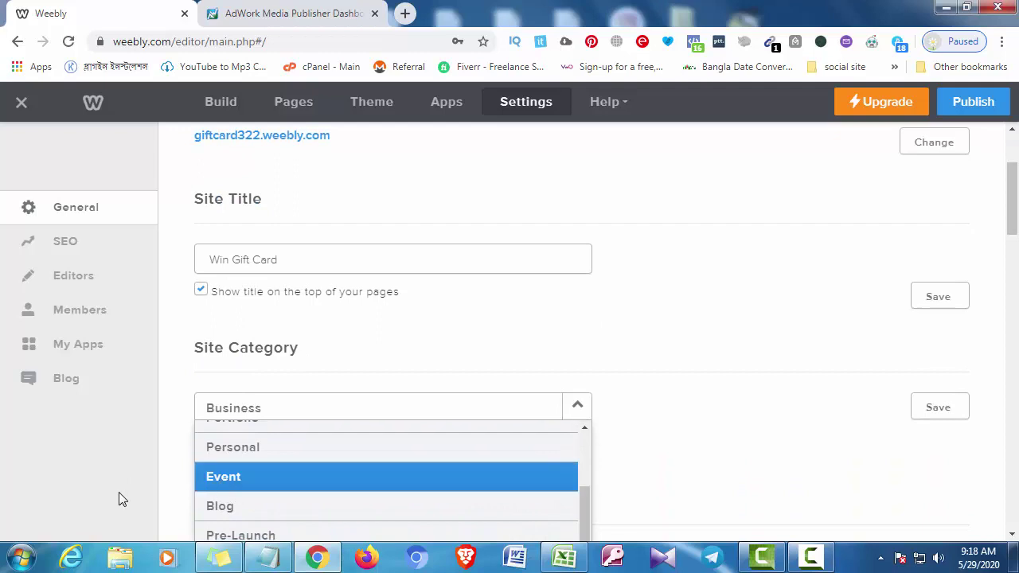
left_click(390, 533)
Look through the remaining general settings, including SSL, favicon, site password, navigation, site formatting and cookie notification
scroll(413, 374, "down", 3)
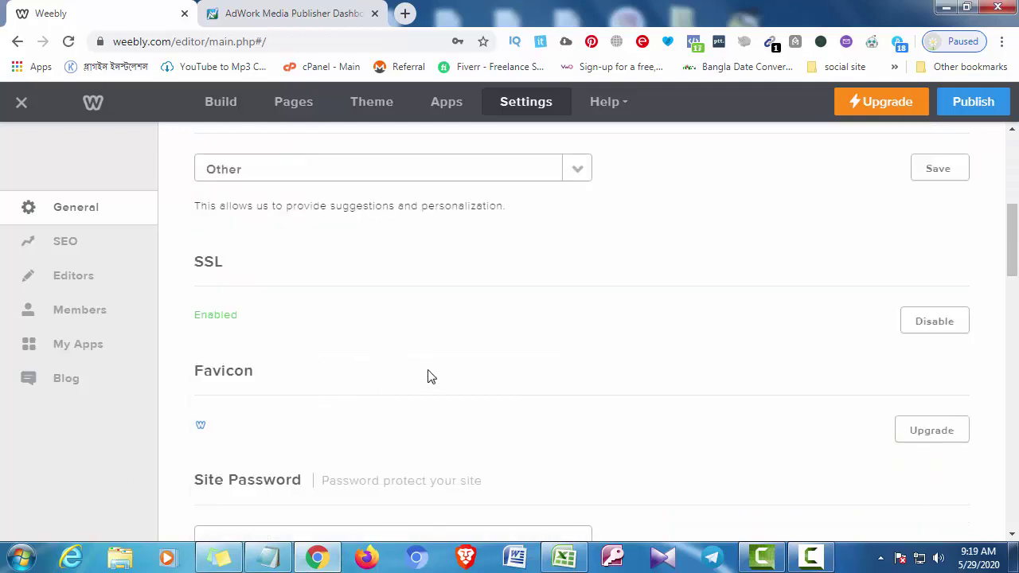
scroll(428, 376, "down", 3)
scroll(326, 385, "down", 2)
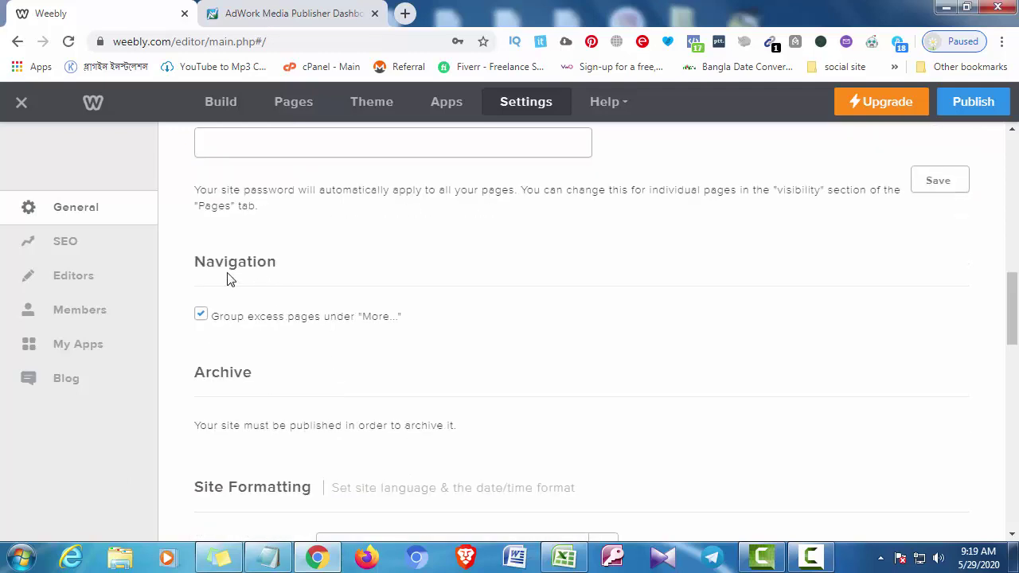
scroll(247, 295, "down", 2)
scroll(318, 422, "down", 4)
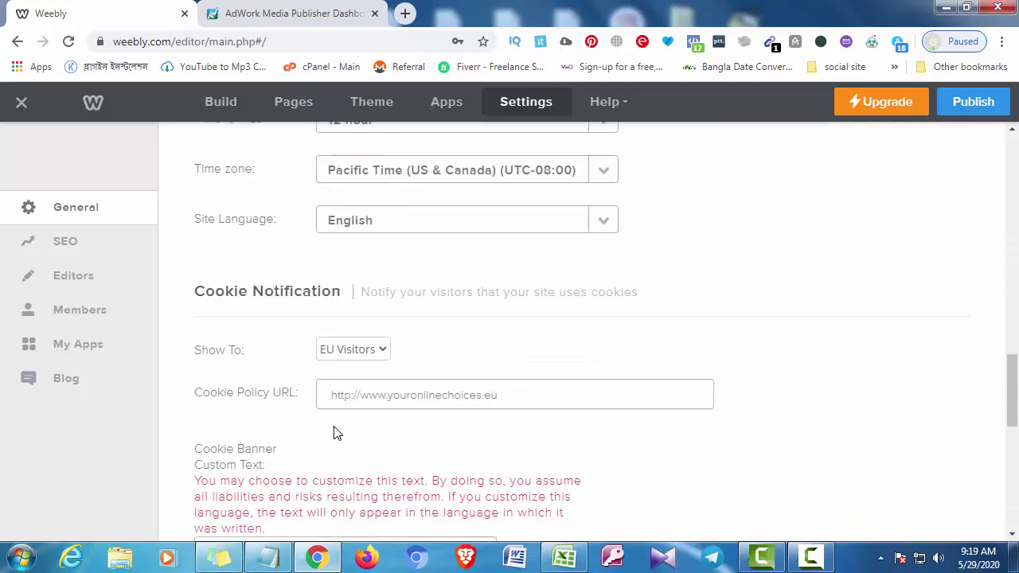
scroll(334, 434, "down", 5)
scroll(329, 435, "up", 15)
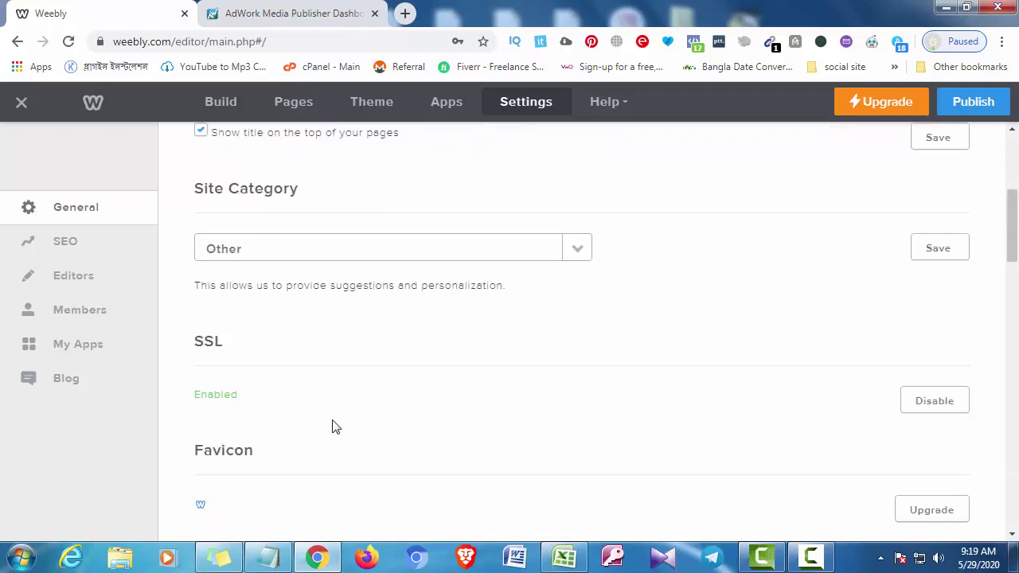
scroll(333, 428, "up", 4)
Copy the description paragraph from lending page text.txt in Notepad and paste it as the site description in the SEO settings
left_click(71, 250)
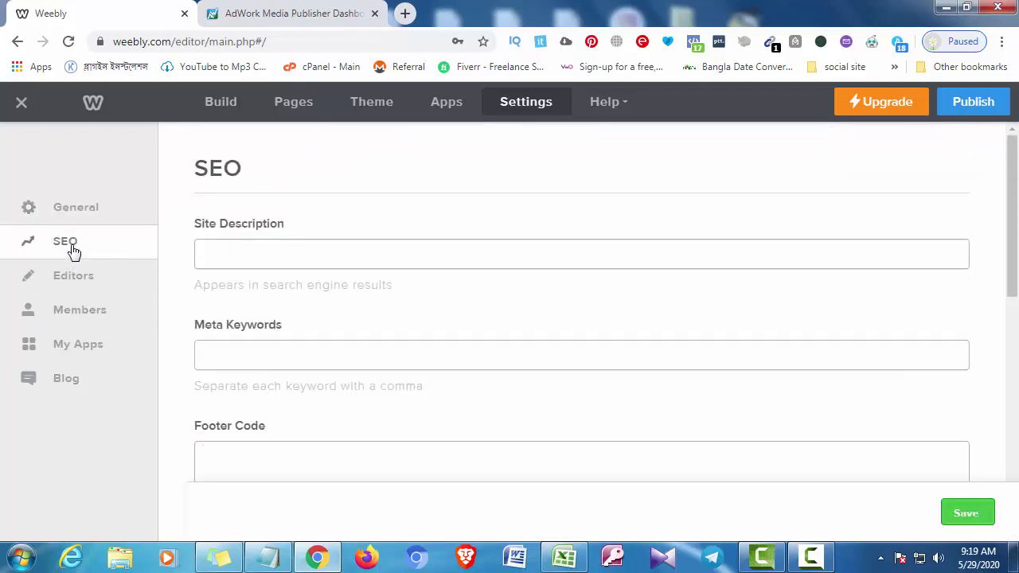
left_click(337, 252)
left_click(268, 558)
left_click(225, 246)
left_click_drag(487, 214, 22, 121)
key("ctrl+c")
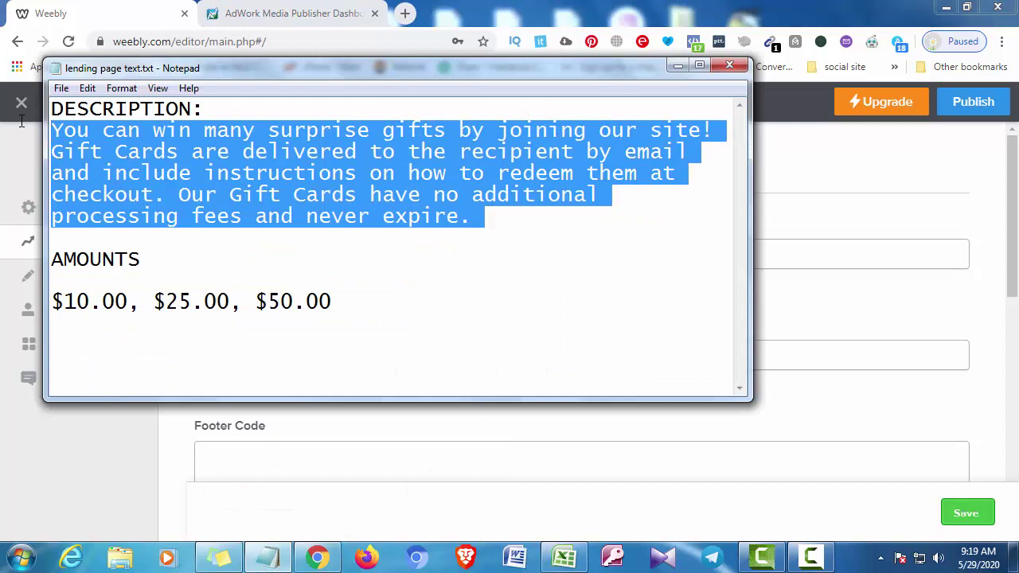
left_click(673, 70)
left_click(432, 258)
key("ctrl+v")
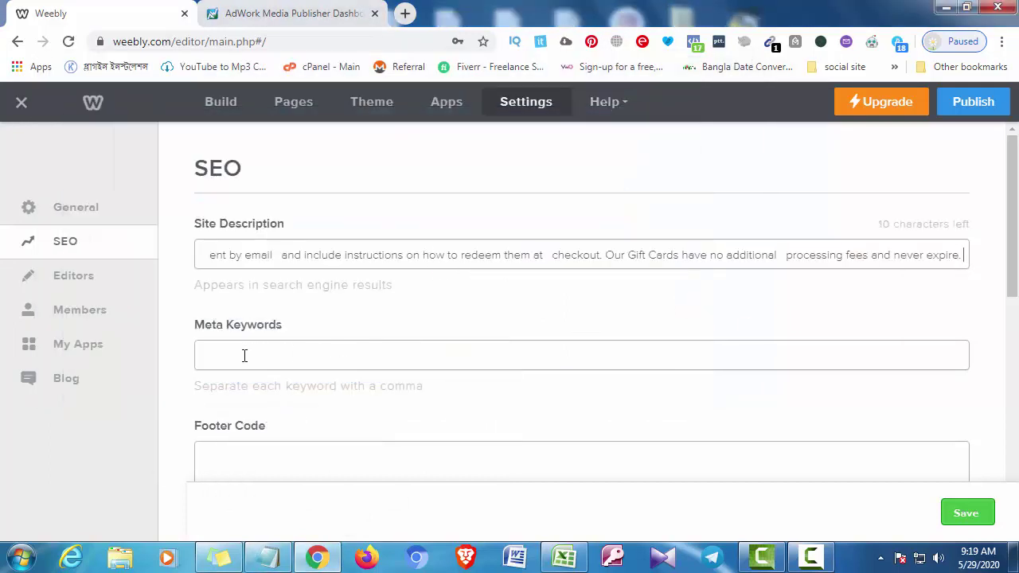
Set the meta keywords to "gift card, gift code,", save the SEO settings and return to the page editor
left_click(244, 356)
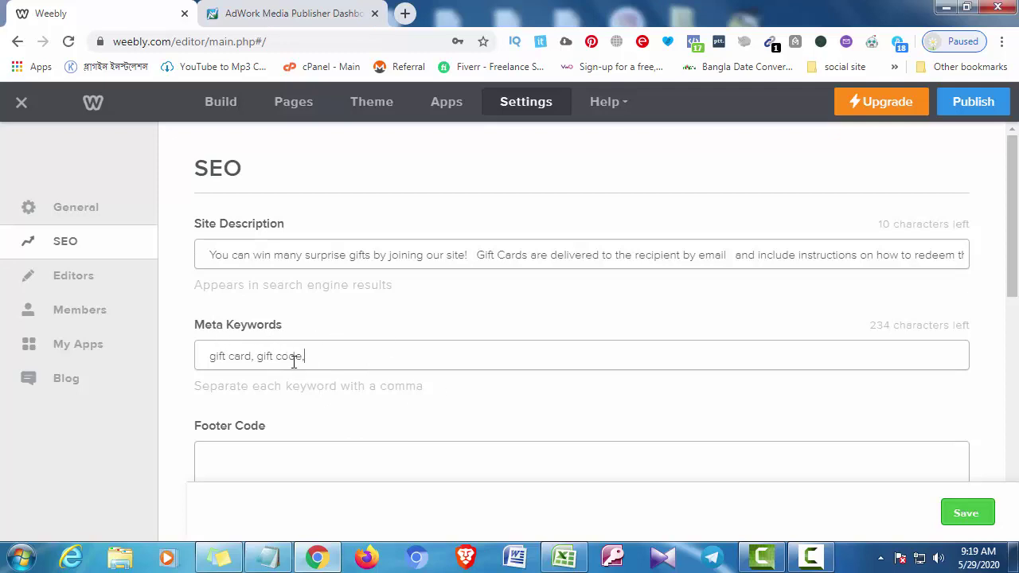
scroll(293, 362, "down", 6)
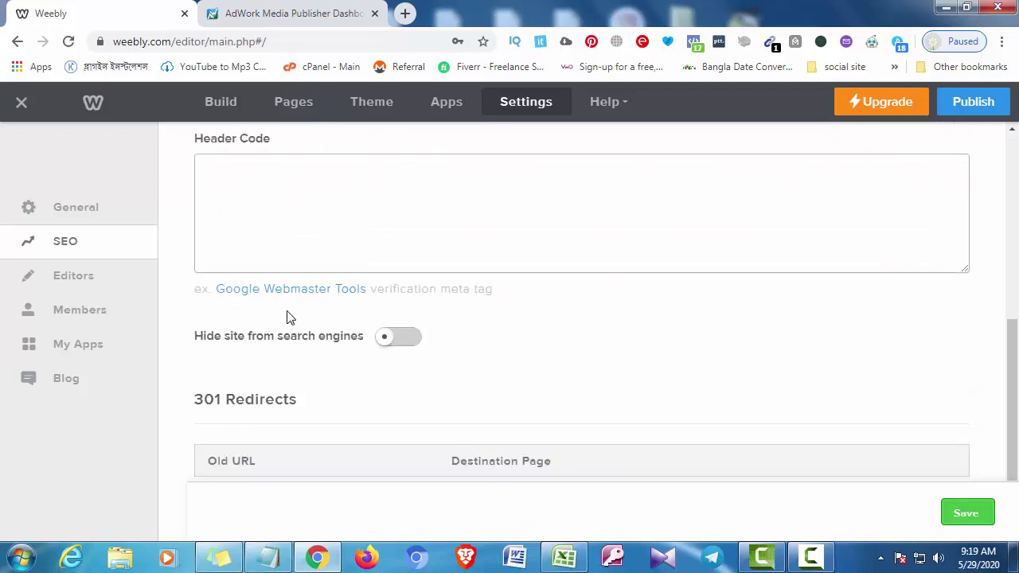
scroll(250, 290, "down", 2)
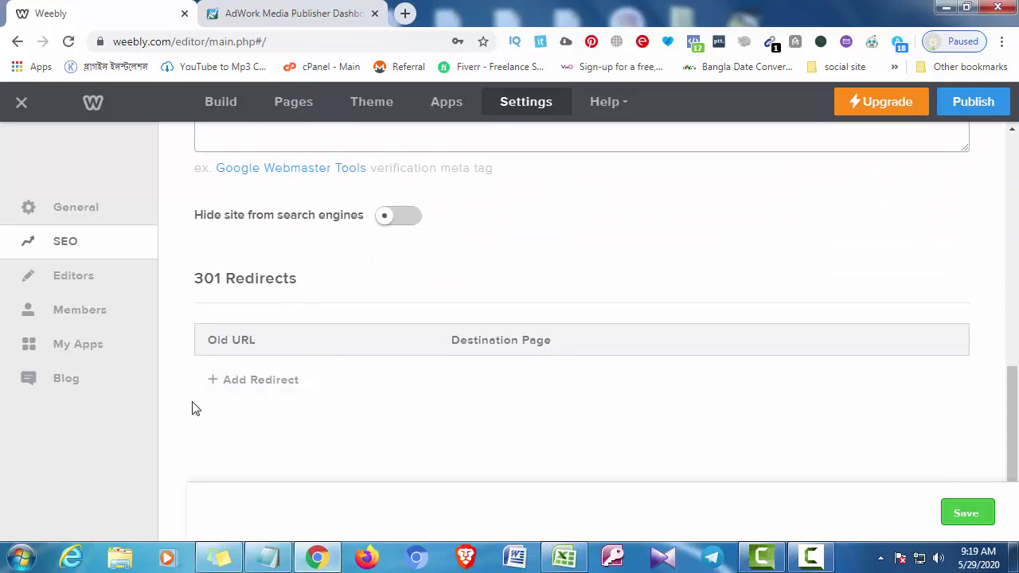
left_click(967, 519)
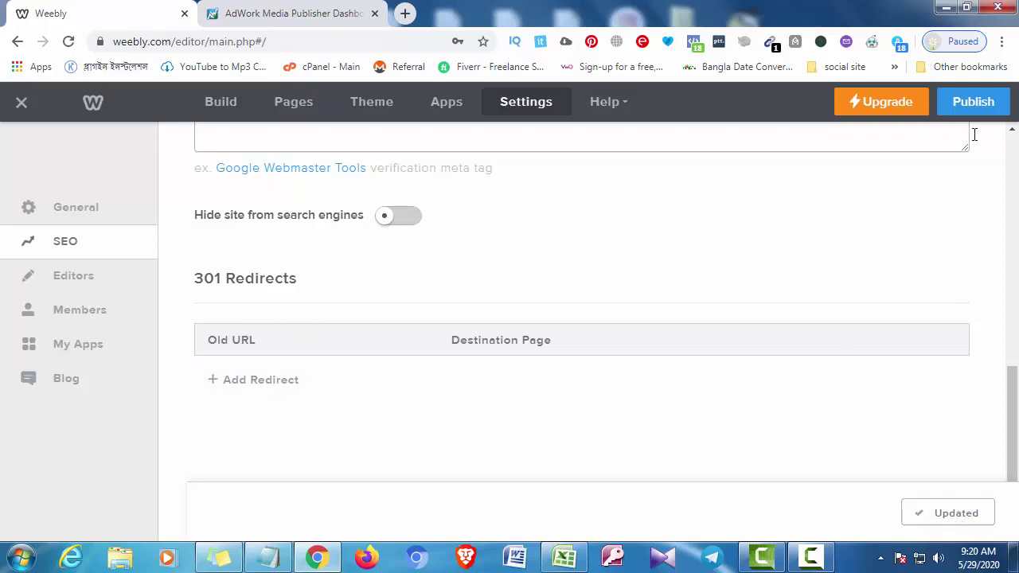
left_click(21, 105)
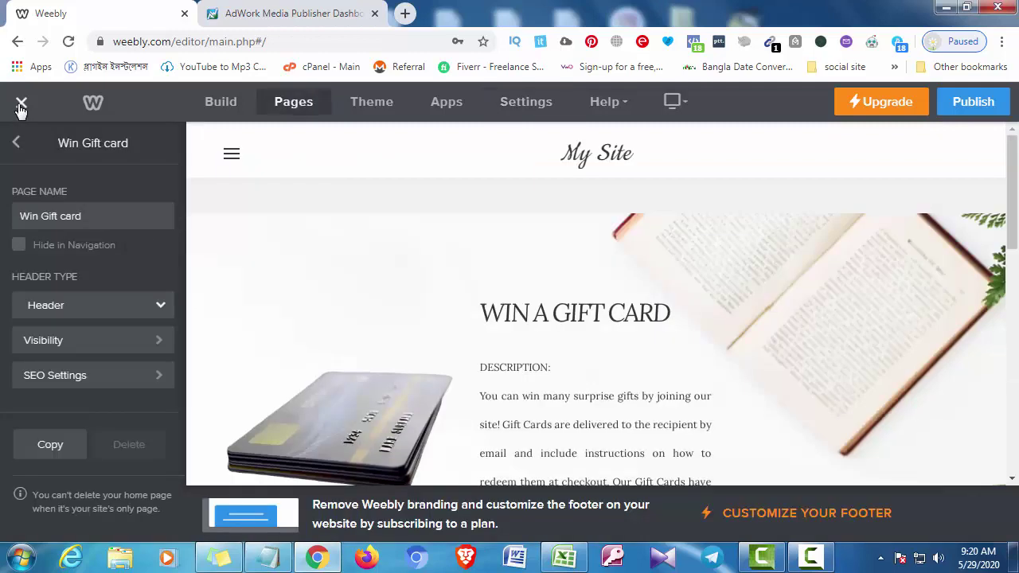
scroll(625, 374, "down", 5)
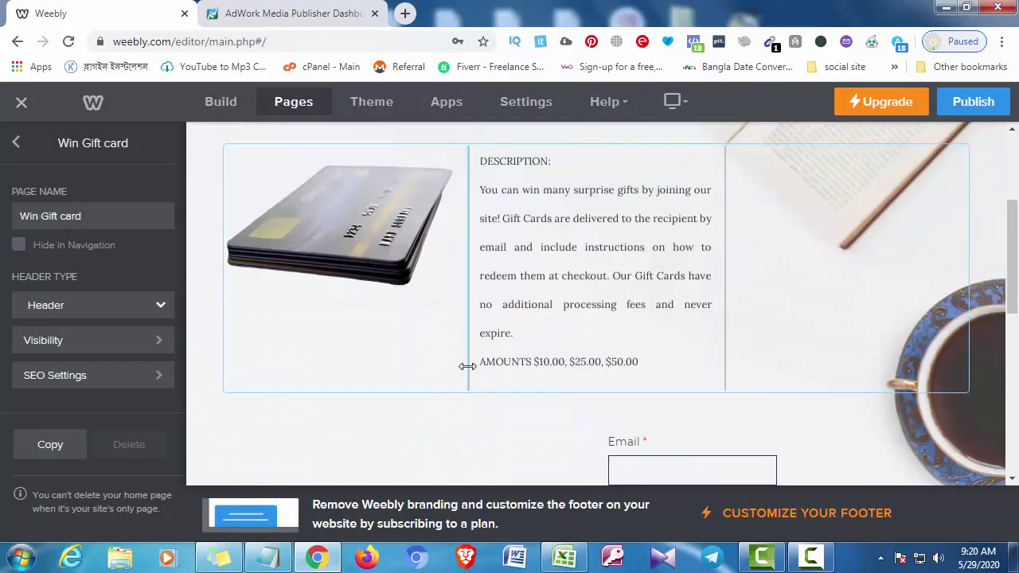
Publish the site and open the live giftcard322.weebly.com page
left_click(582, 384)
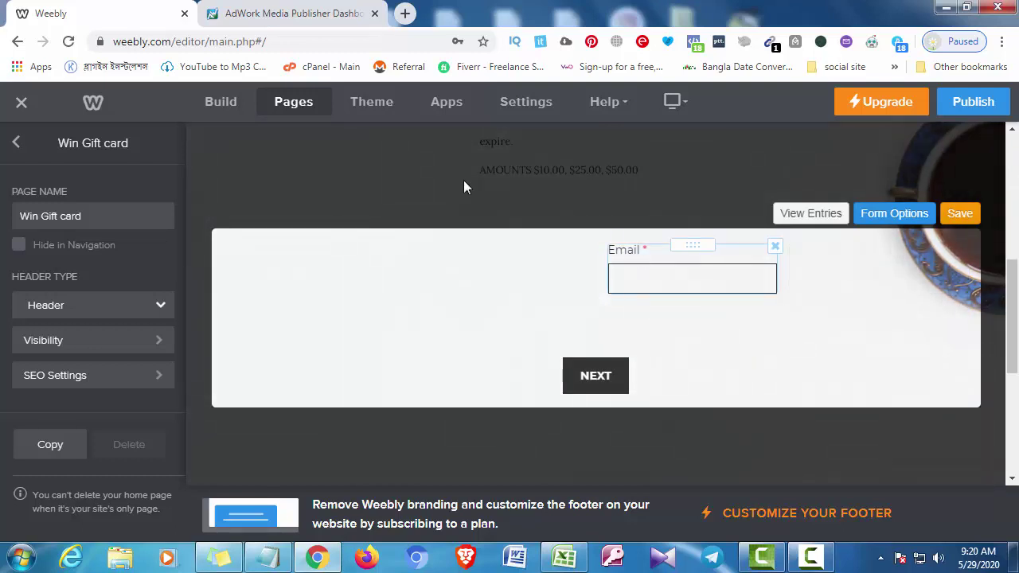
left_click(973, 103)
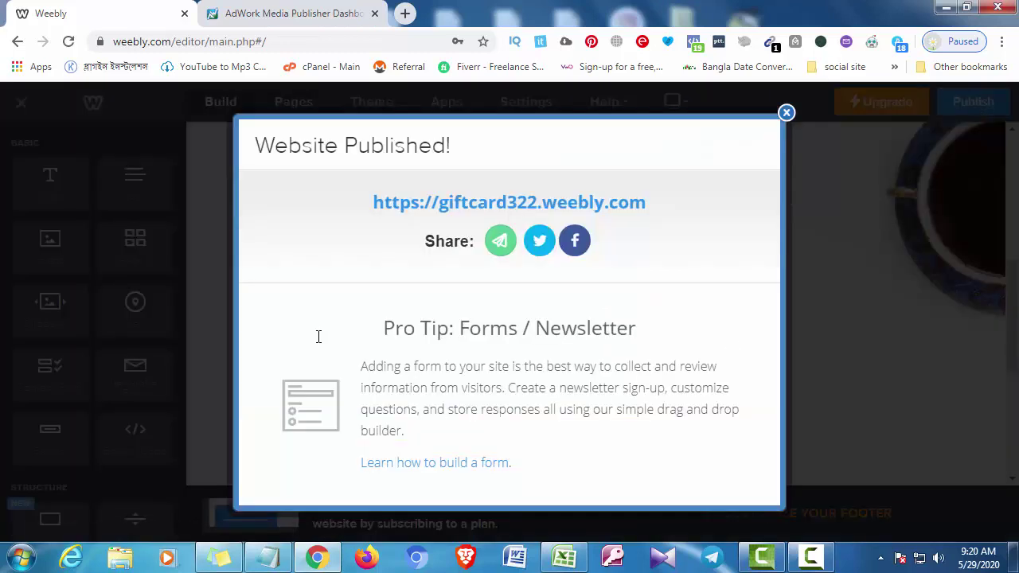
left_click(439, 205)
left_click(118, 13)
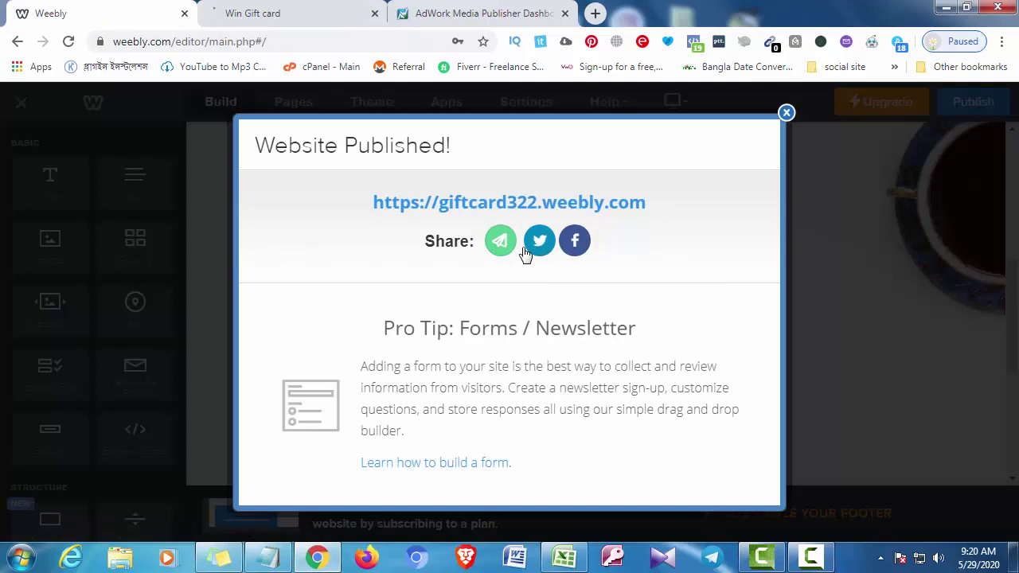
left_click(209, 8)
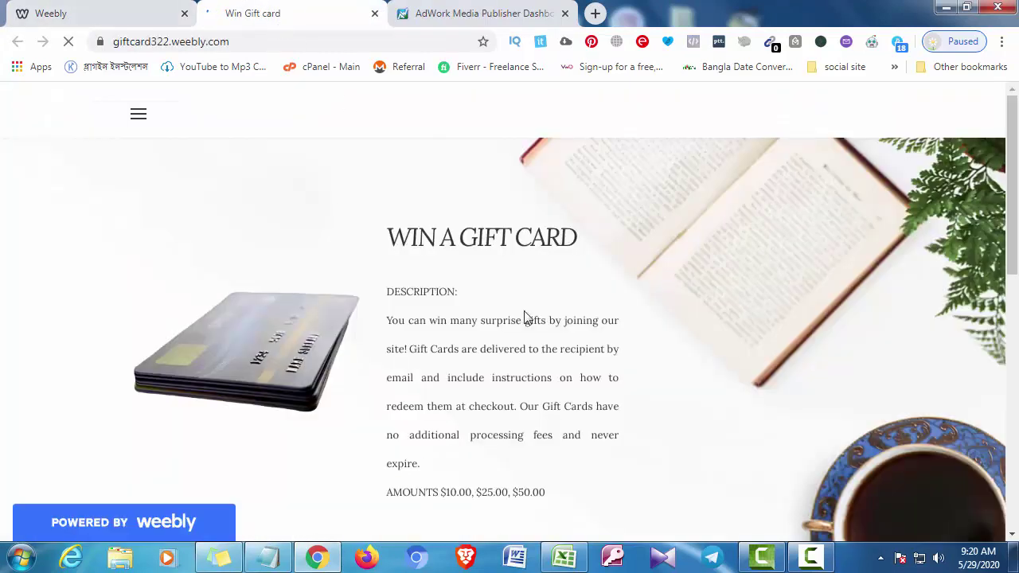
Look over the published gift card page and test submitting its form with the email field empty
scroll(433, 334, "down", 3)
scroll(478, 405, "up", 2)
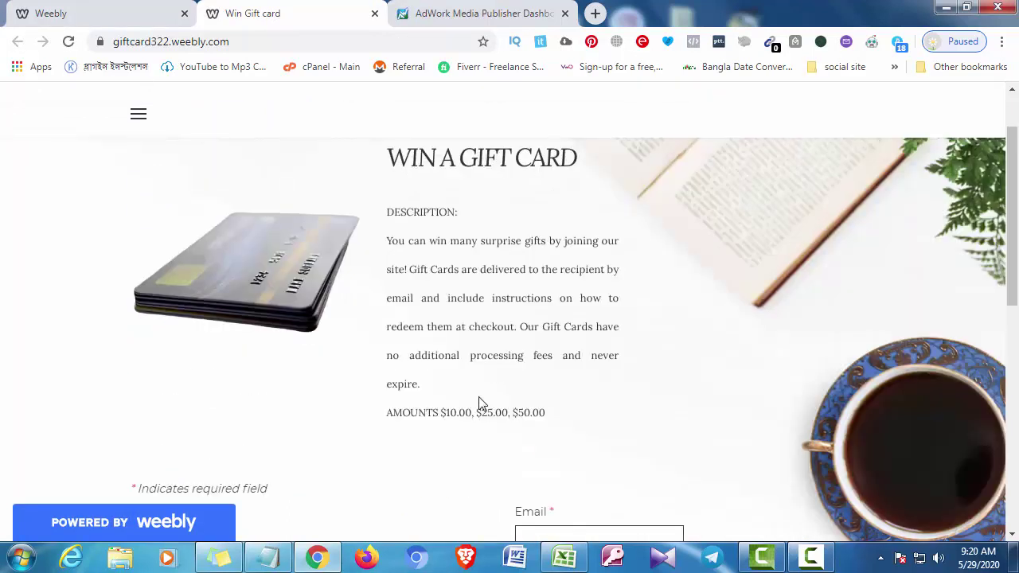
scroll(502, 415, "down", 2)
left_click(560, 379)
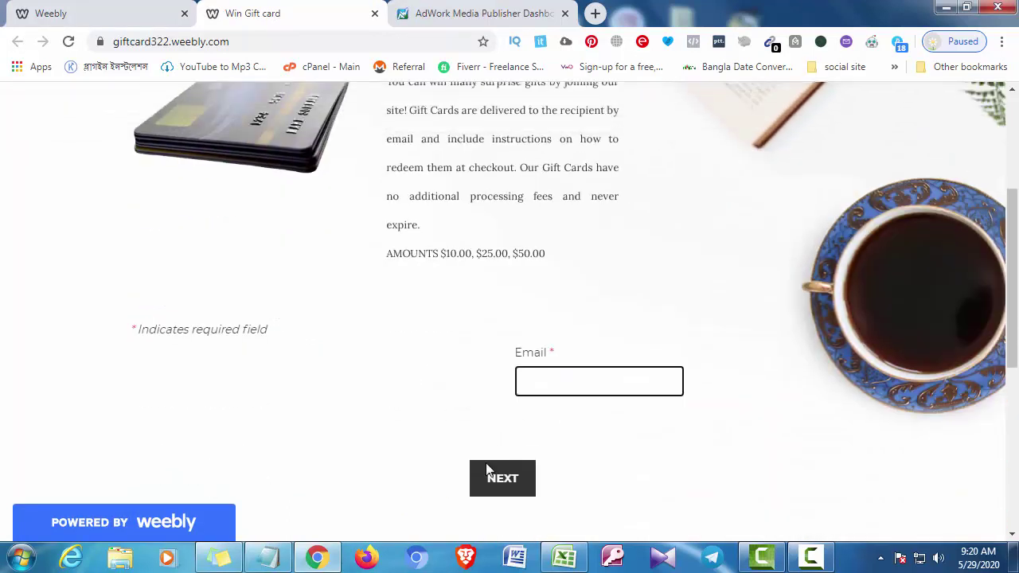
left_click(508, 480)
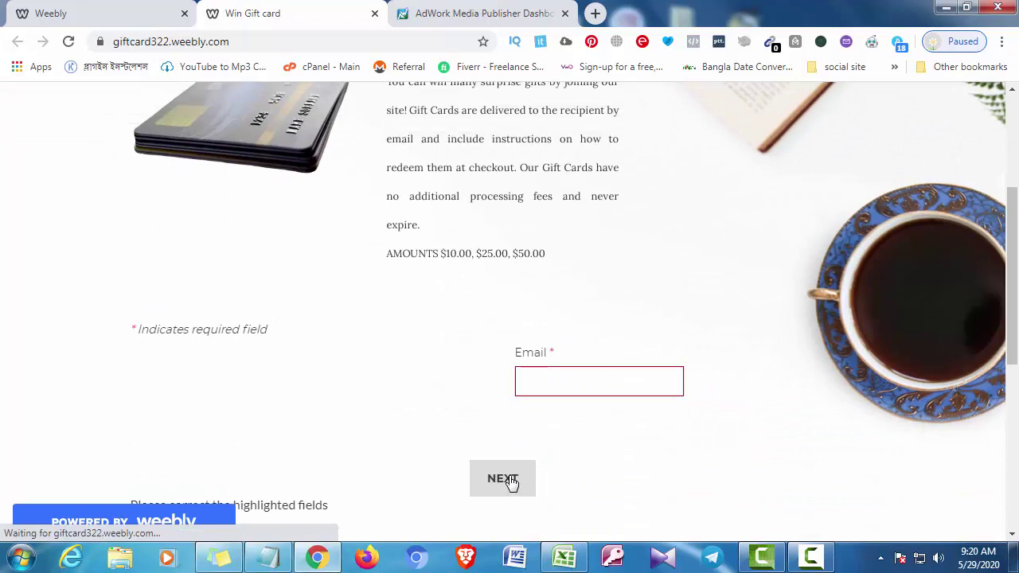
Check the navigation menu on the published page and close it again
scroll(513, 480, "up", 2)
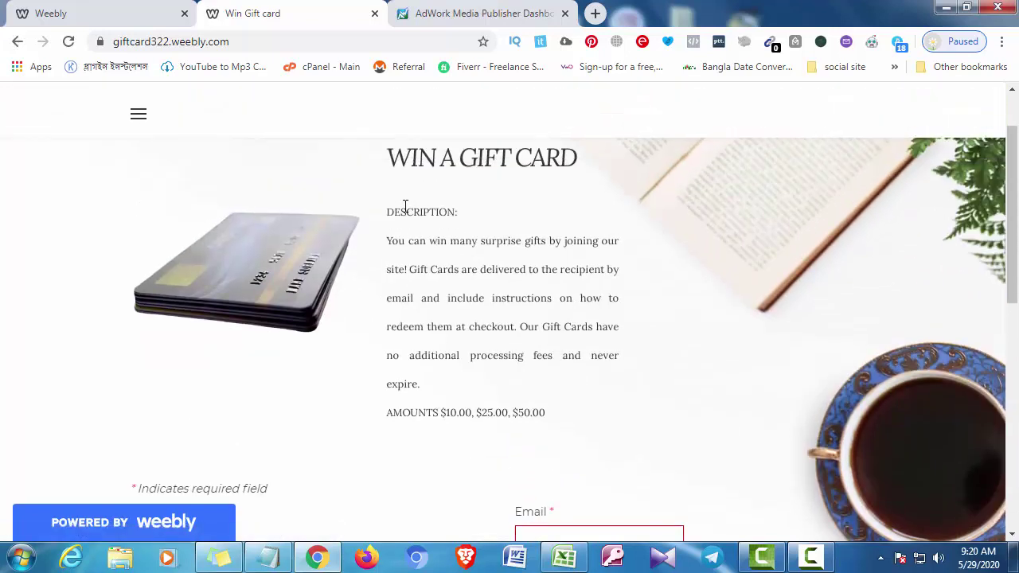
left_click(138, 114)
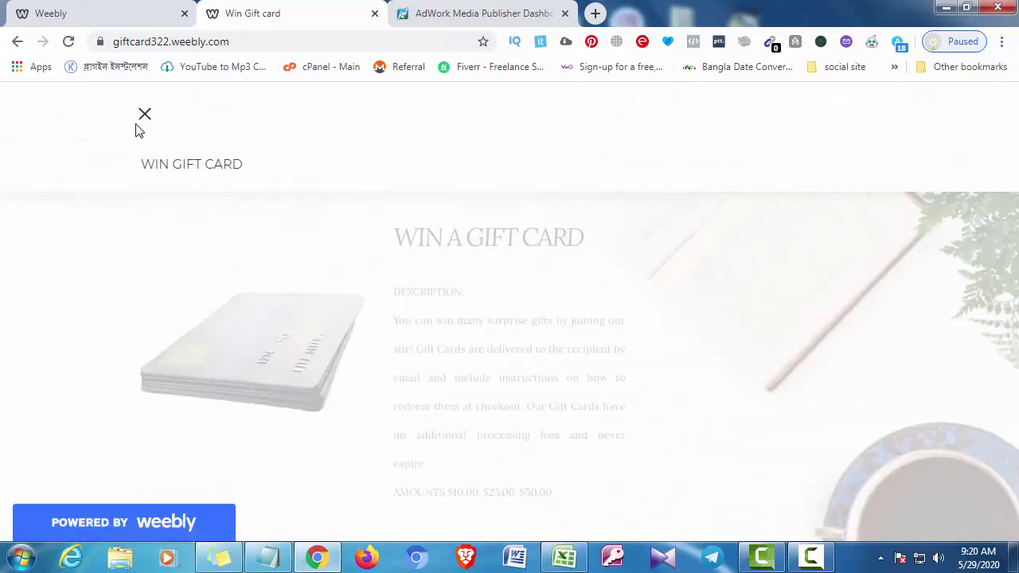
left_click(146, 117)
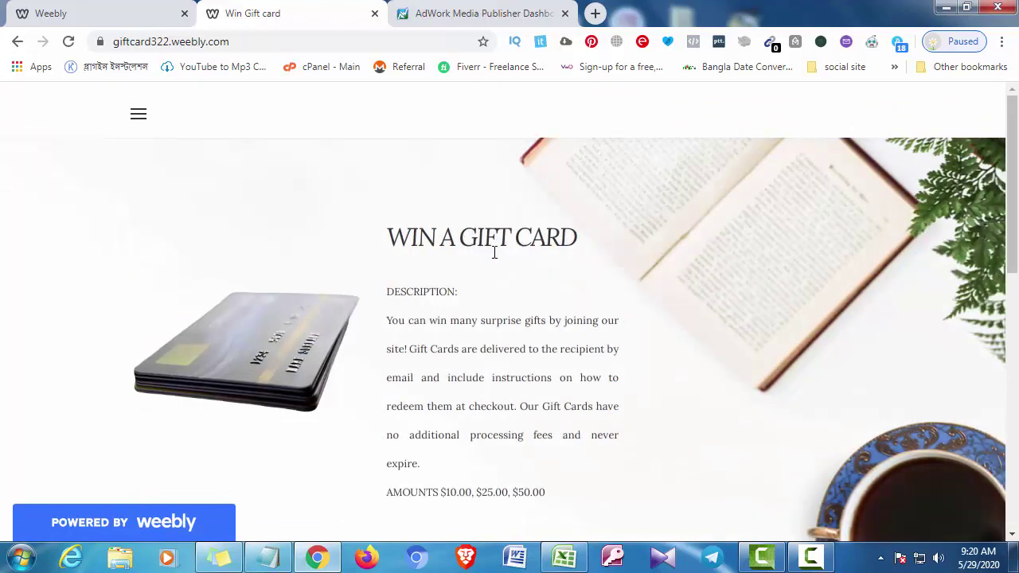
Fill in the published form's email field with a test address and submit the form
scroll(428, 374, "down", 3)
left_click(570, 379)
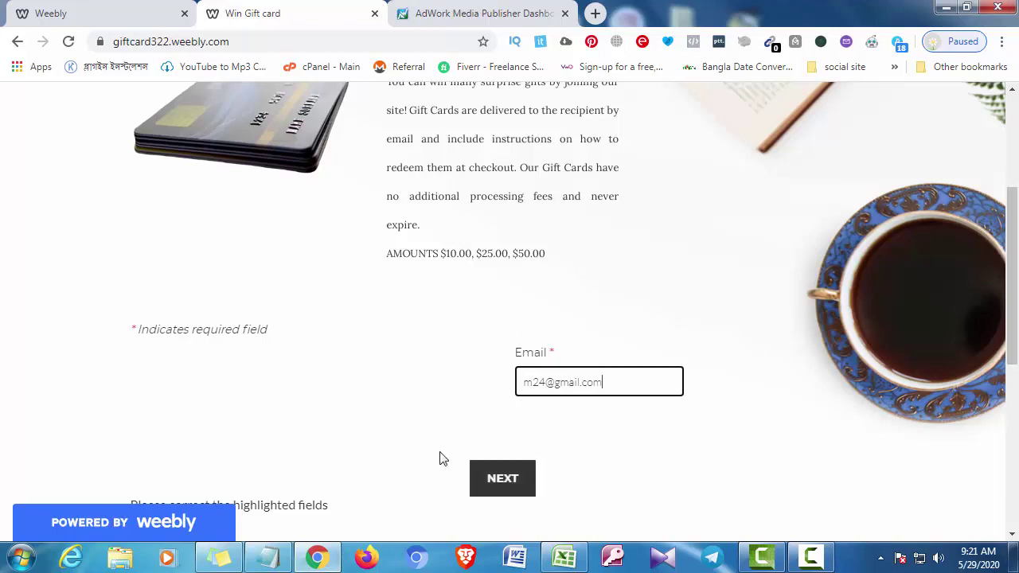
left_click(502, 489)
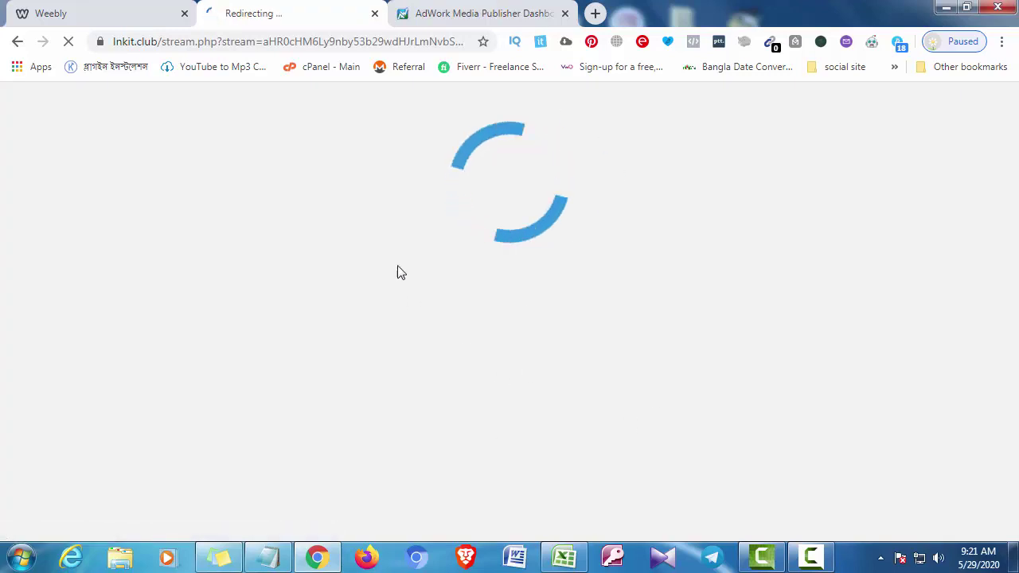
Close the Website Published message, return to the Weebly site dashboard and dismiss the finished setup section
left_click(87, 10)
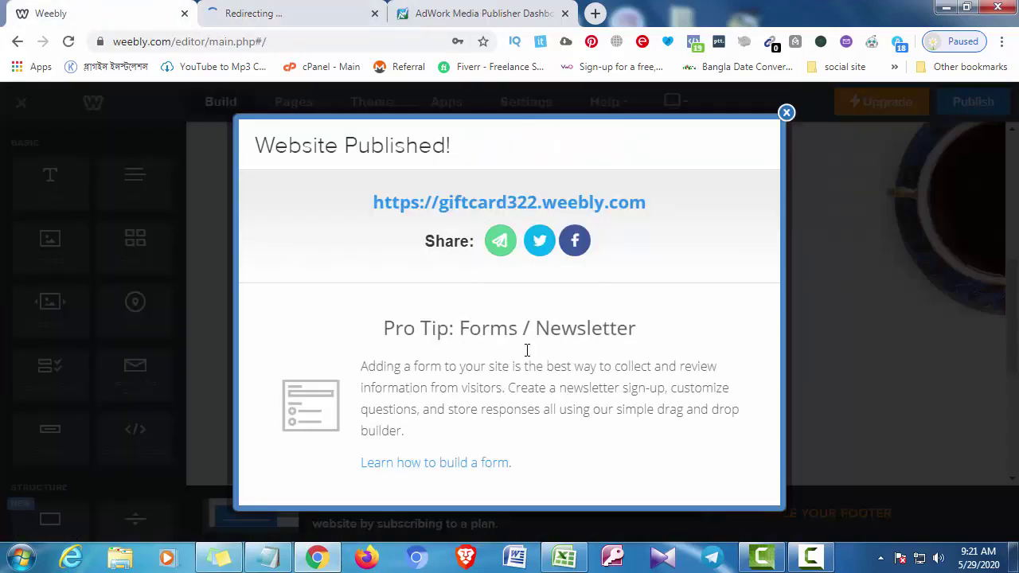
left_click(786, 113)
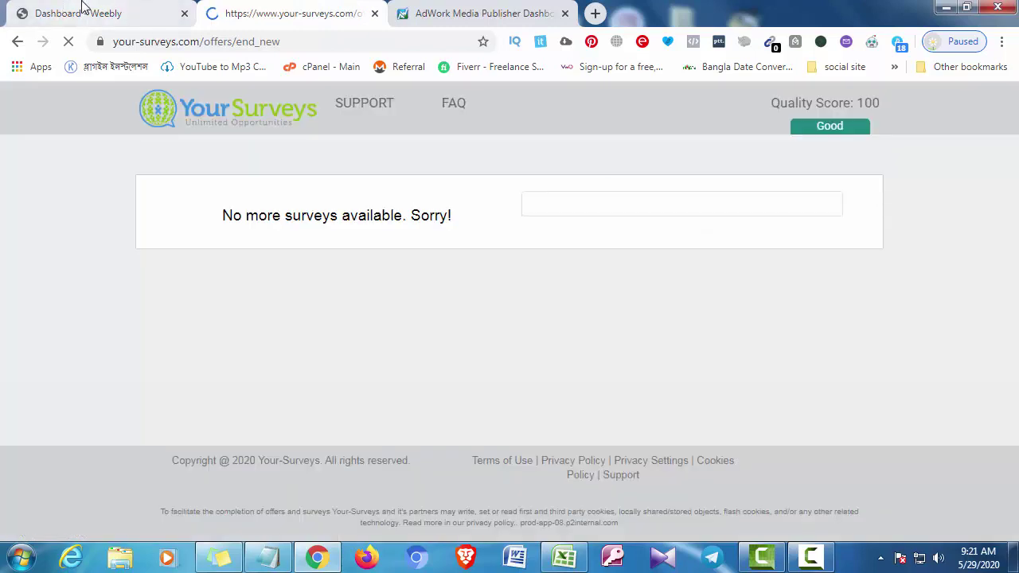
left_click(132, 8)
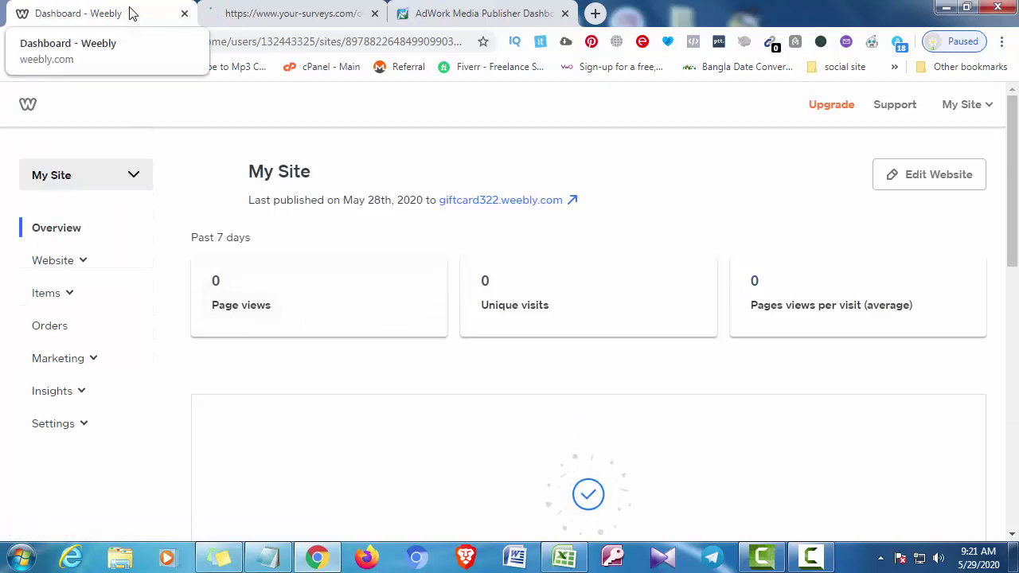
scroll(660, 412, "down", 4)
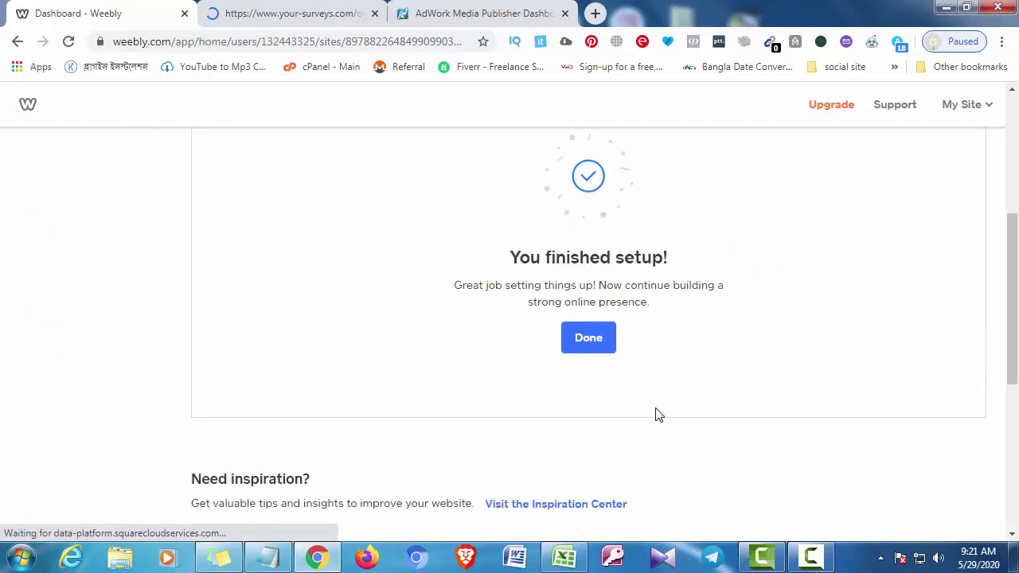
left_click(582, 356)
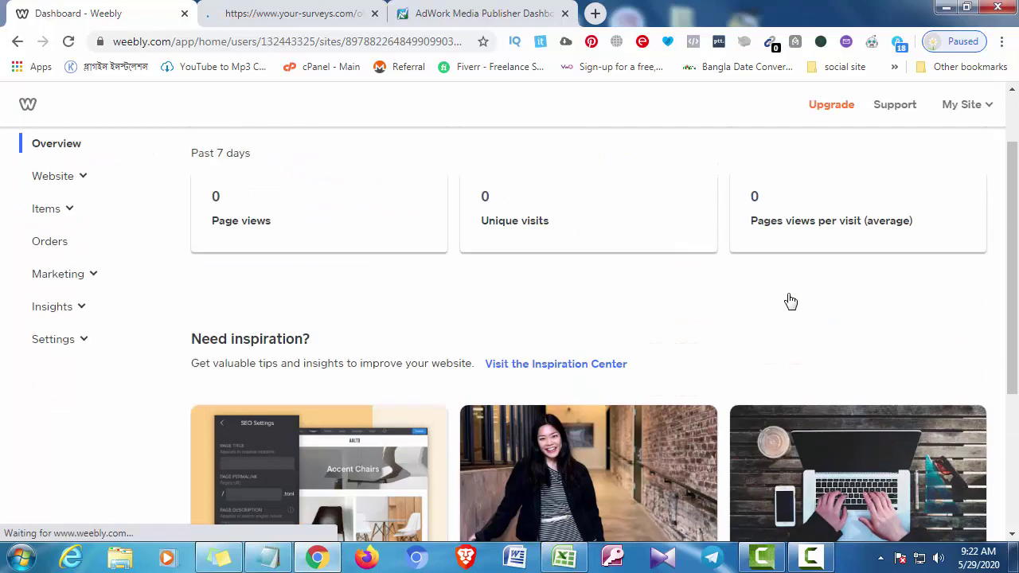
Look through the site and account options for My Site on the dashboard
left_click(991, 106)
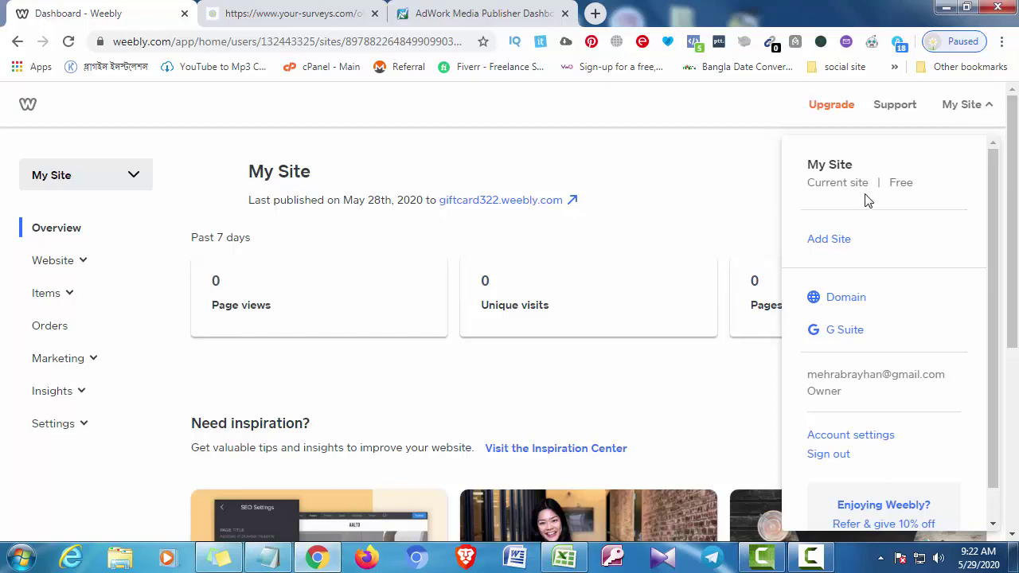
scroll(669, 422, "down", 1)
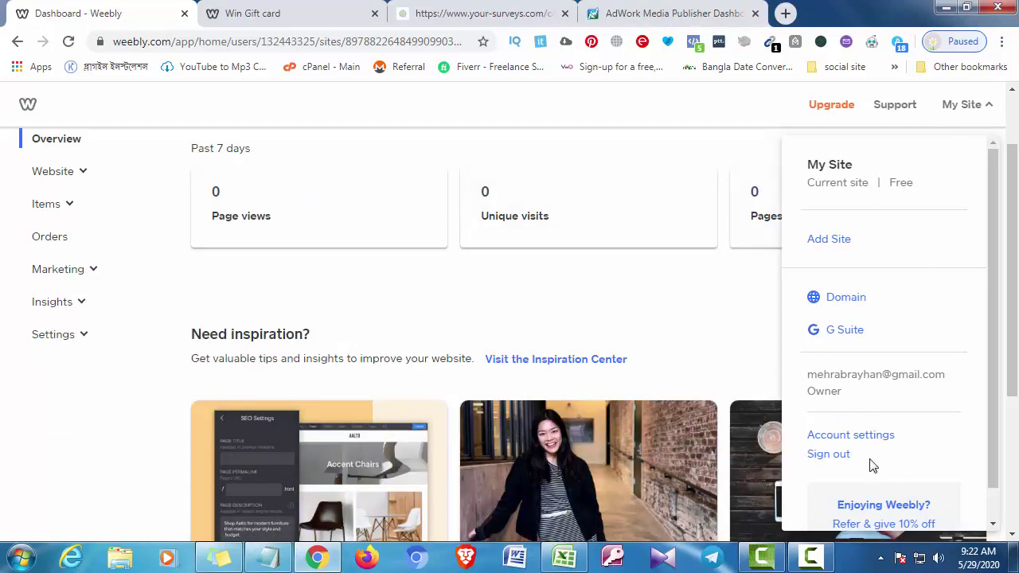
scroll(871, 467, "down", 1)
Open the form entries from the Website overview and examine the email submitted through the contact form
left_click(80, 175)
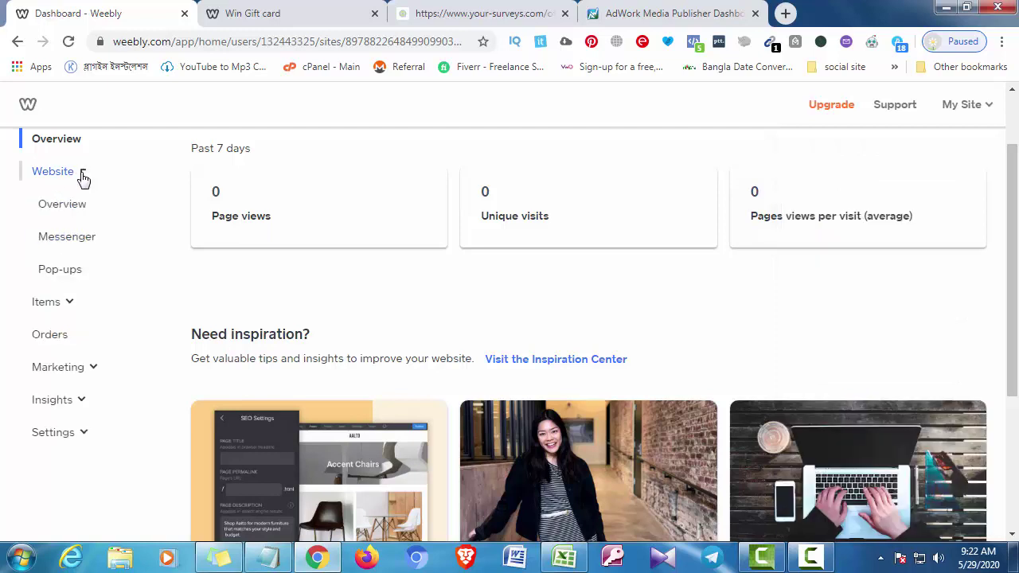
left_click(63, 206)
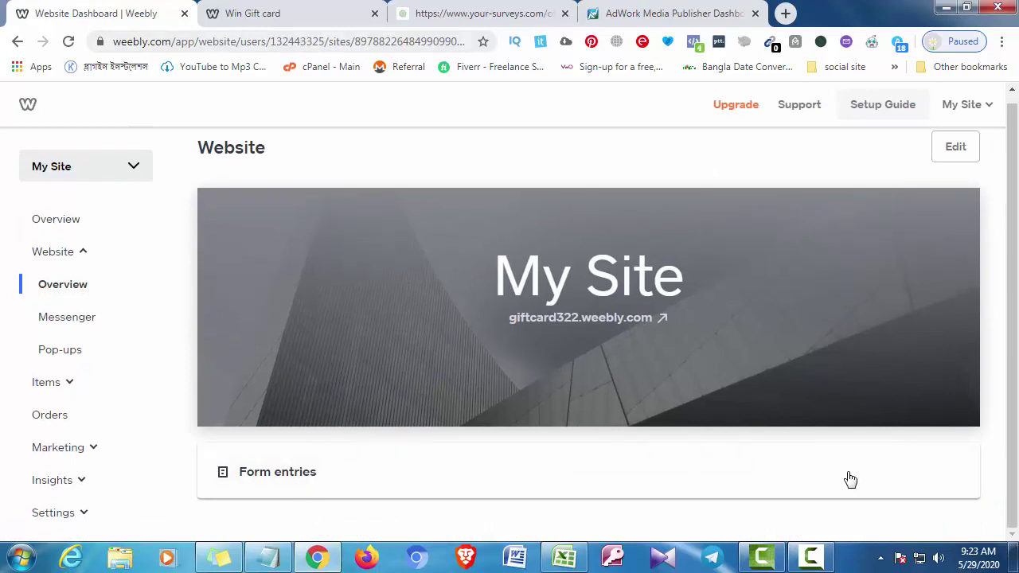
left_click_drag(1014, 463, 1017, 370)
scroll(1017, 370, "down", 1)
left_click(280, 480)
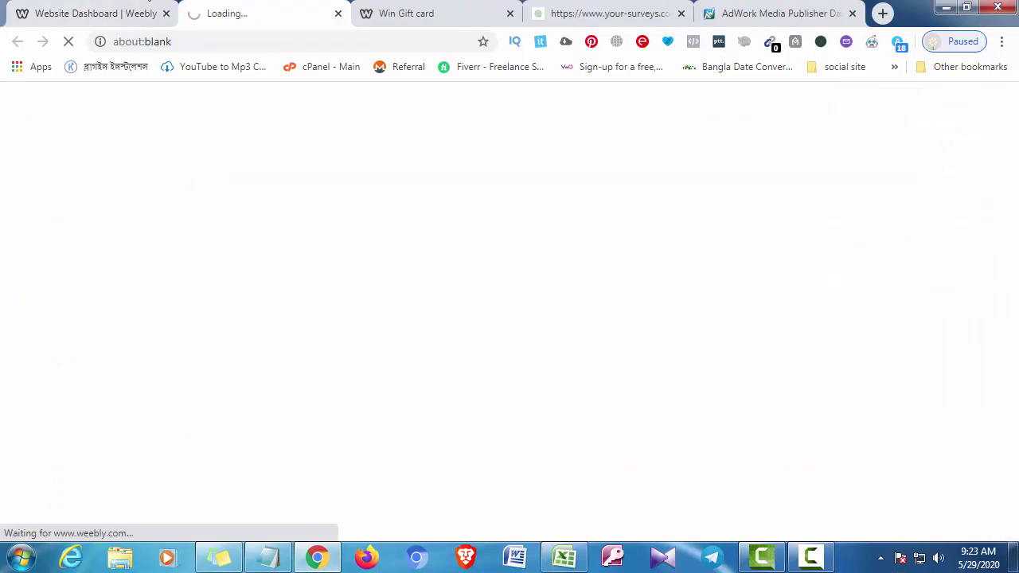
left_click(119, 13)
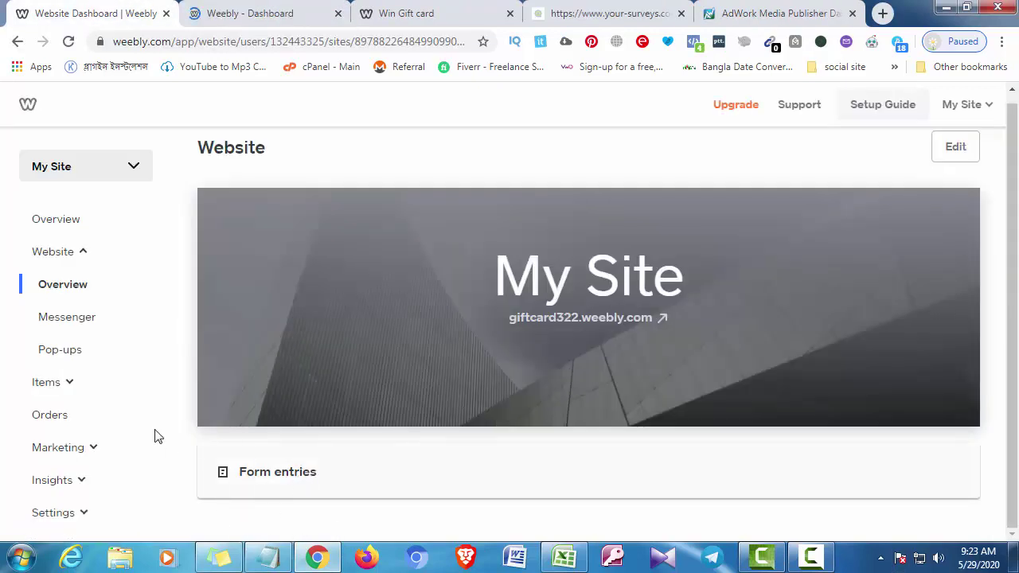
left_click(239, 8)
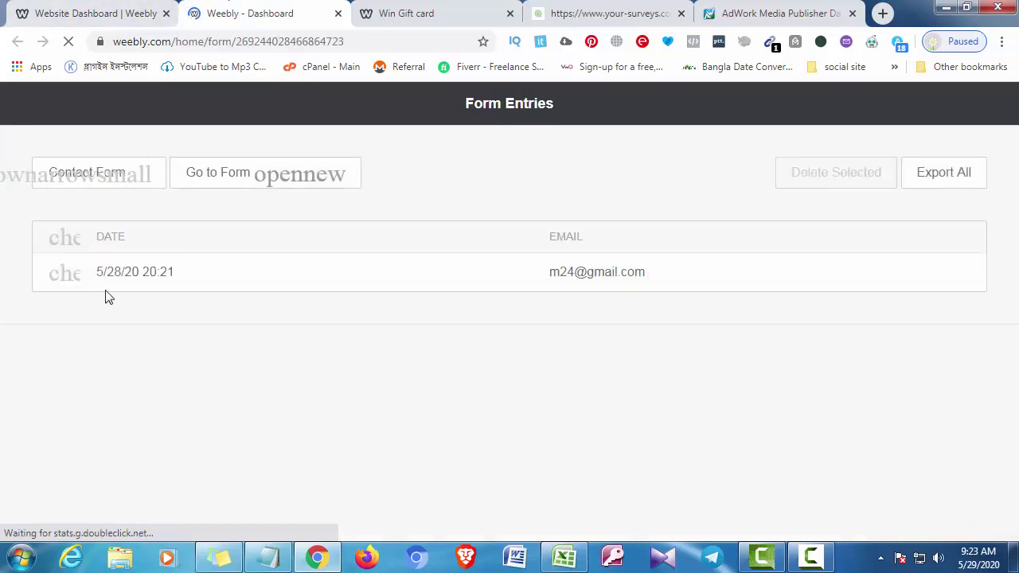
left_click_drag(648, 286, 528, 284)
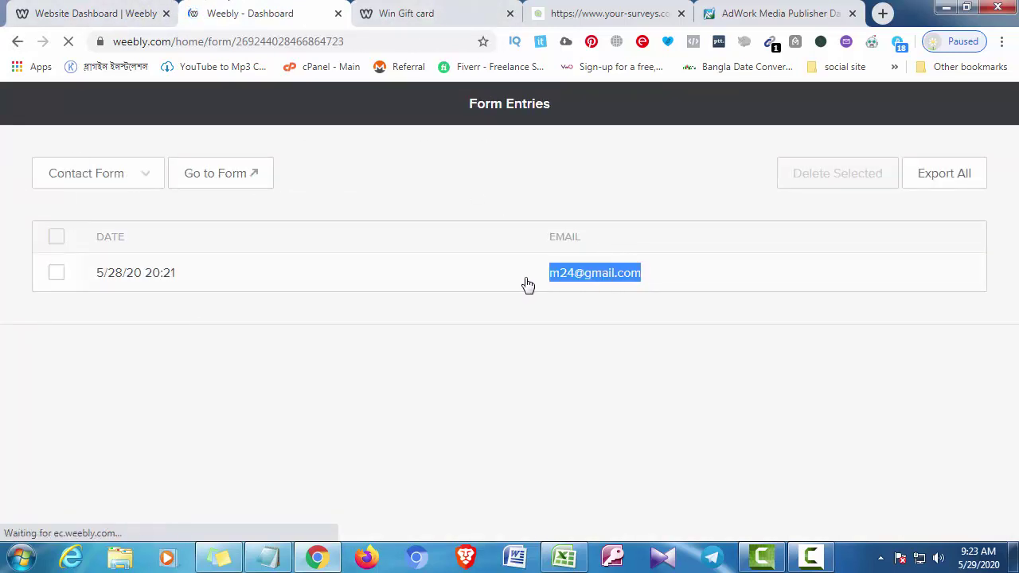
left_click(629, 318)
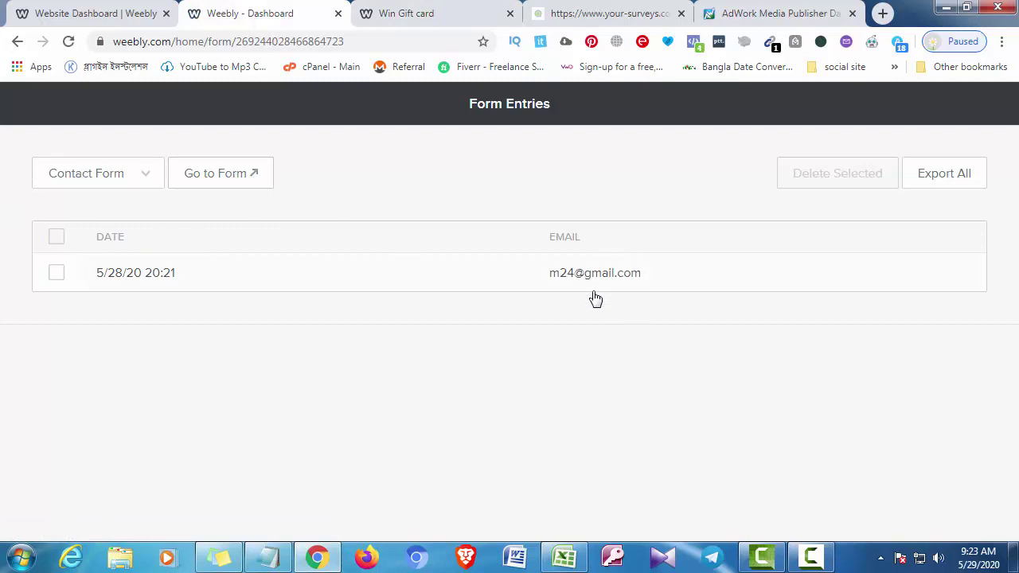
Open the form's live page from the entries, return, and try exporting all entries as form_data_20200528.csv
left_click(251, 179)
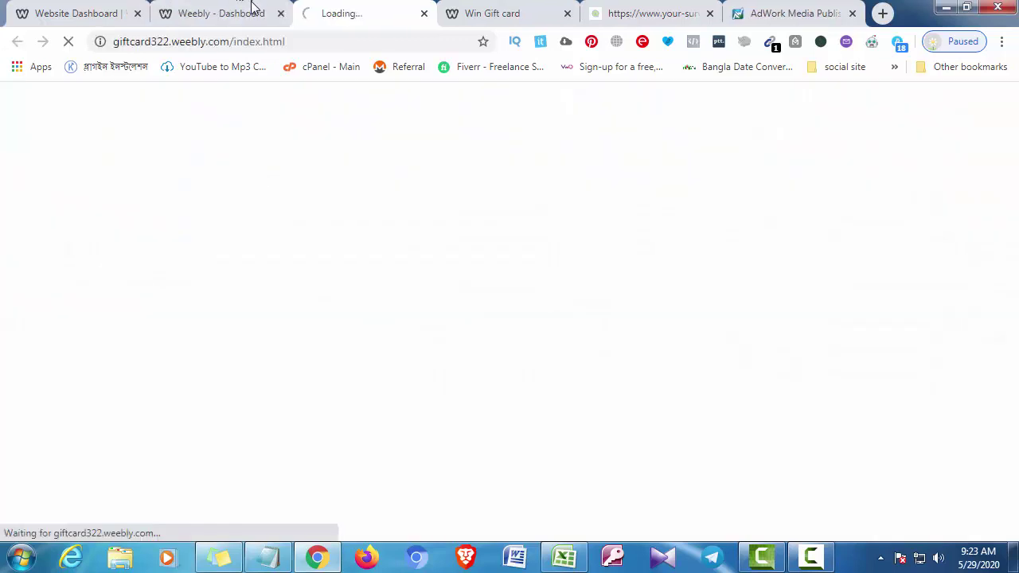
left_click(253, 8)
left_click(957, 180)
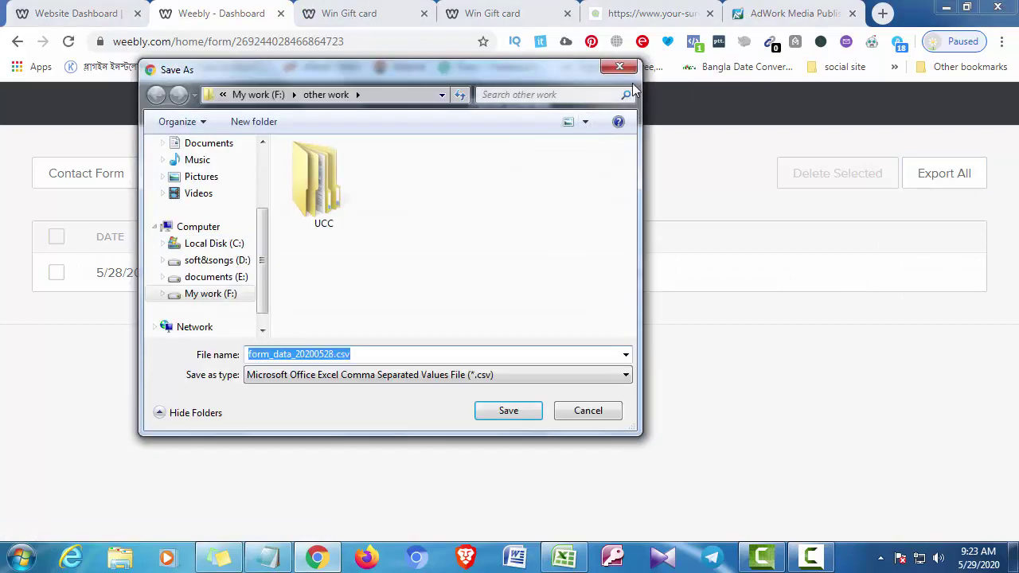
left_click(614, 72)
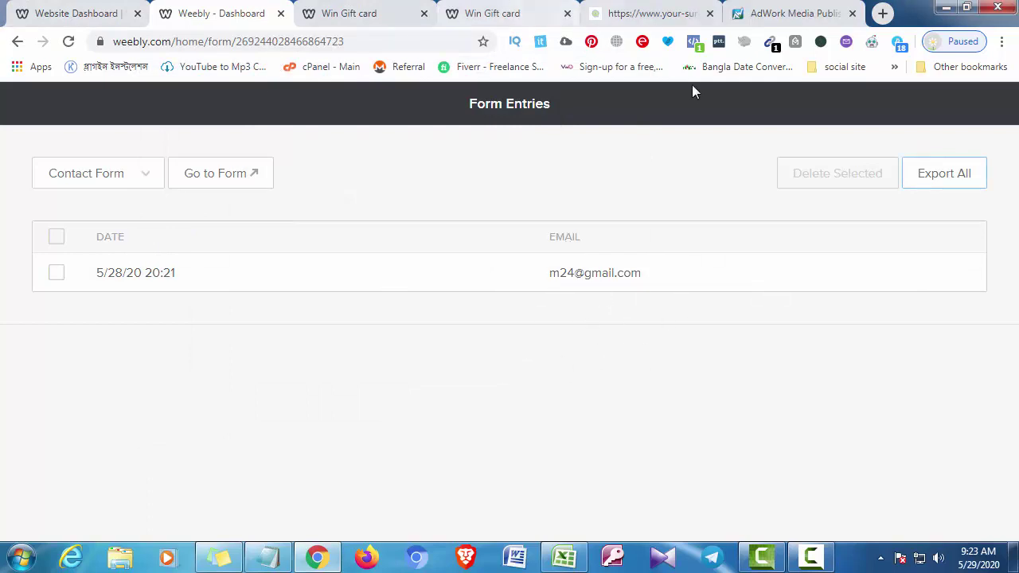
View the details of the submitted form entry, close them and return to the Weebly dashboard
left_click_drag(548, 280, 682, 278)
left_click(682, 278)
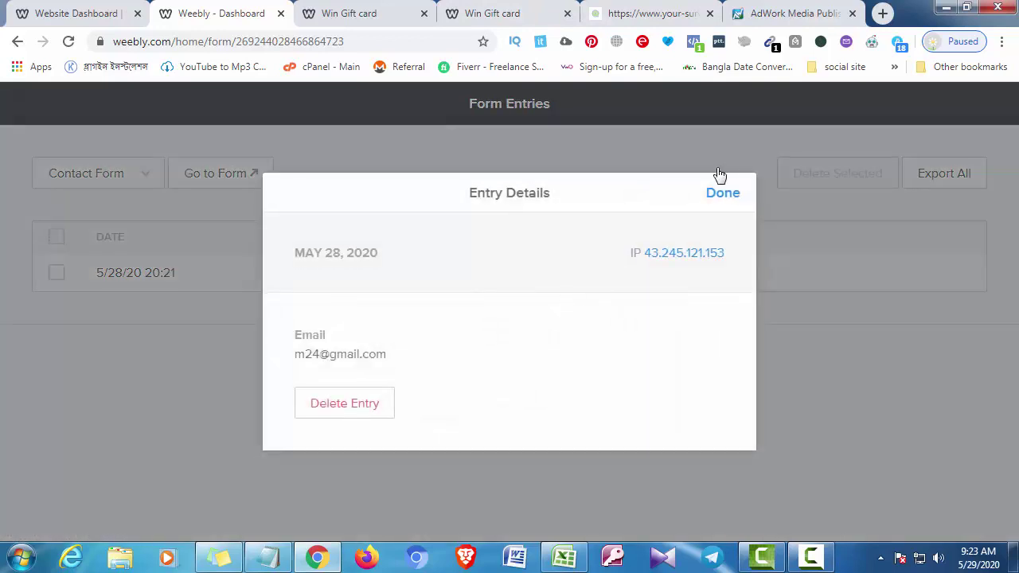
left_click(723, 195)
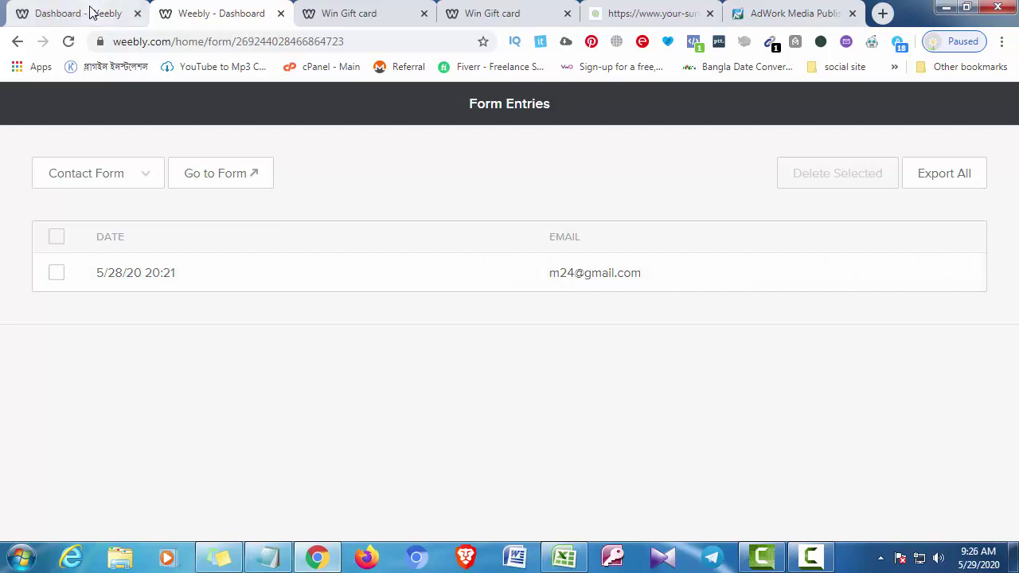
left_click(91, 11)
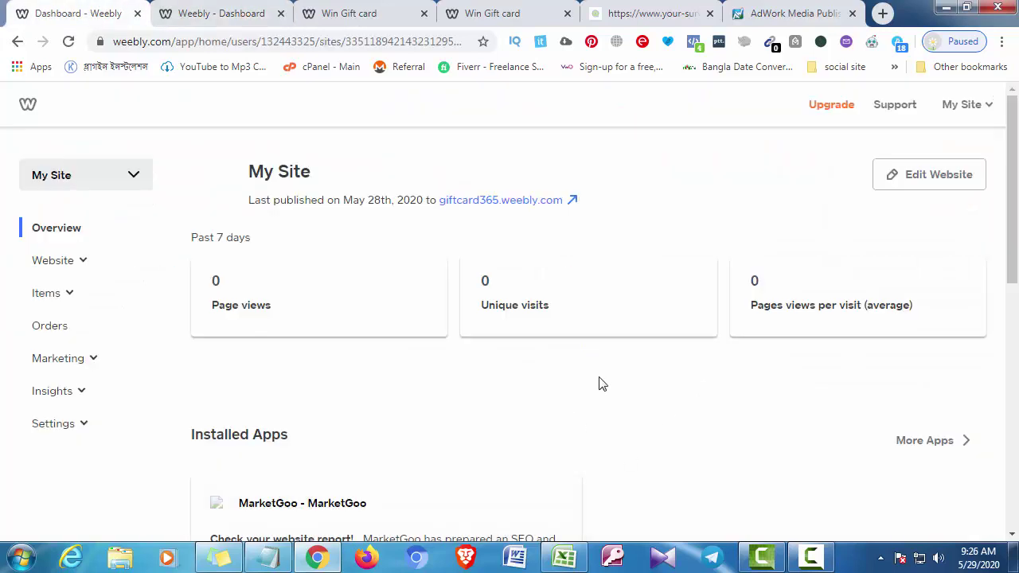